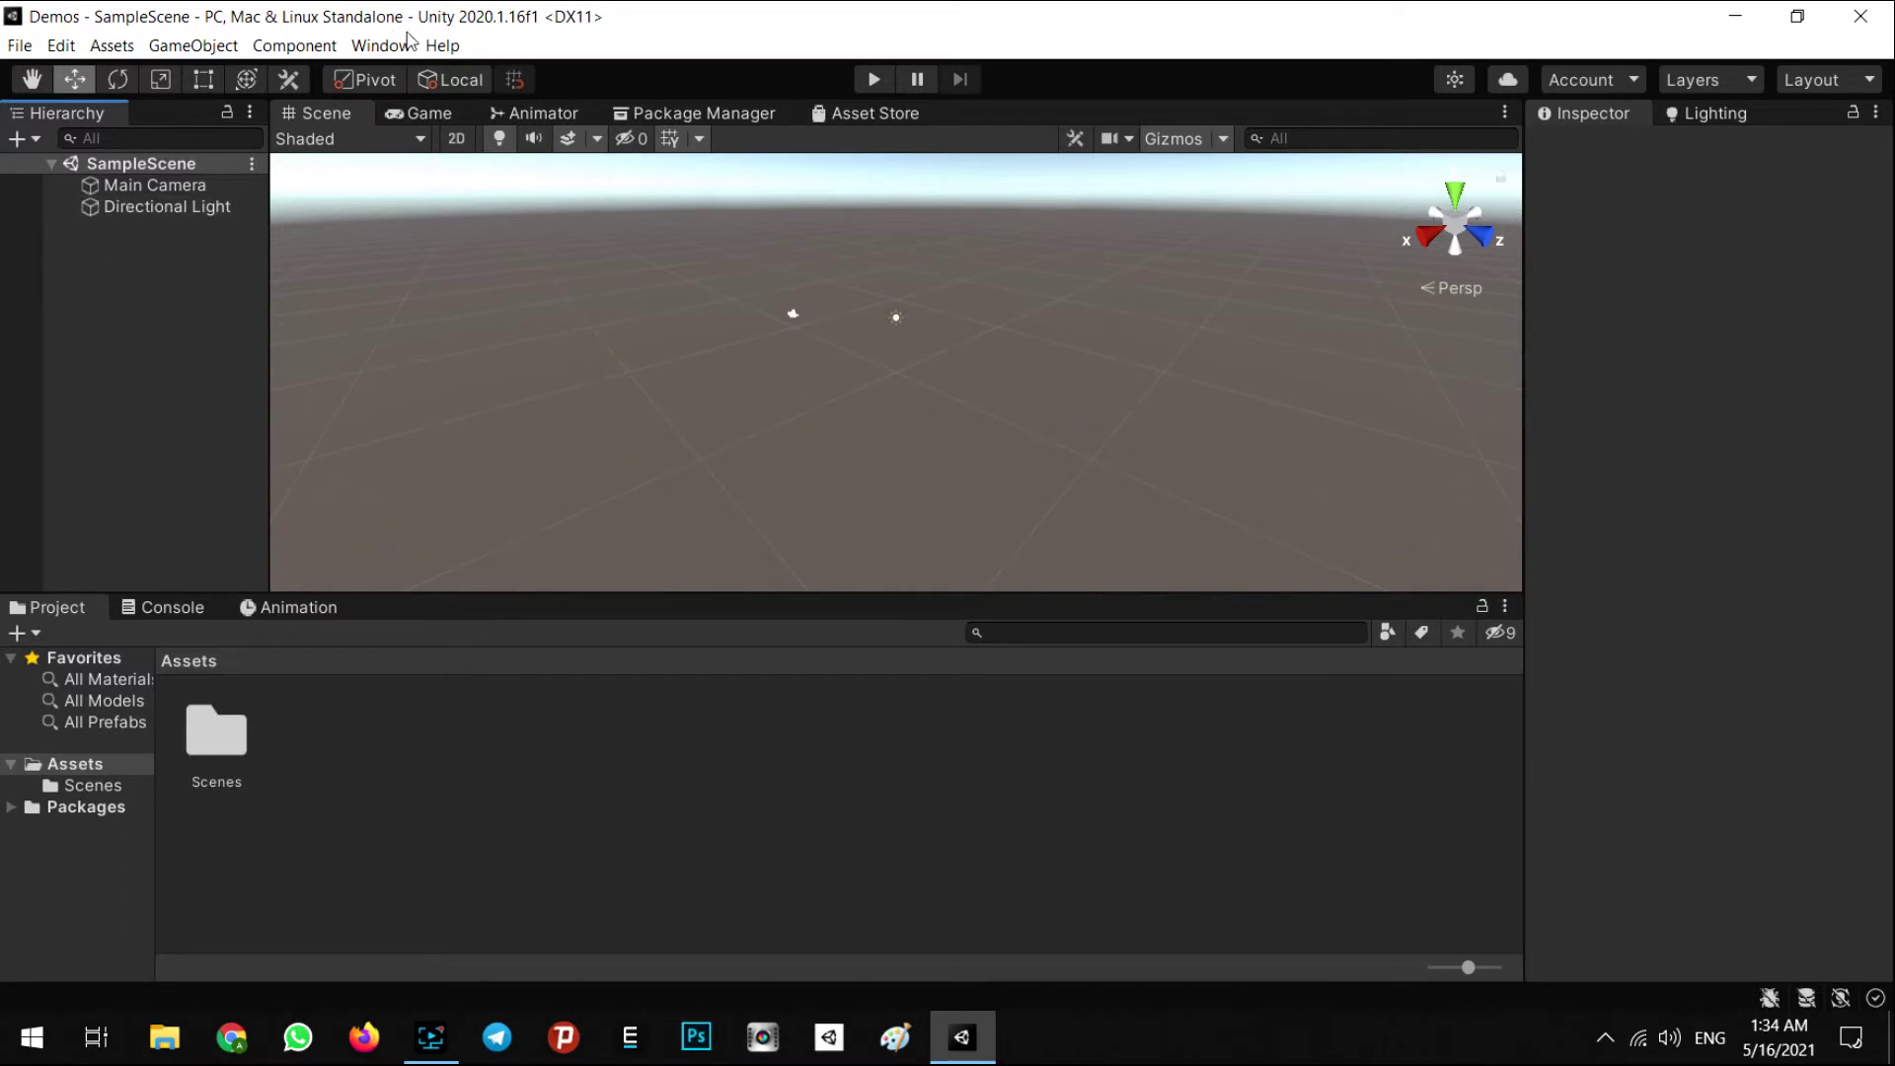
Open Build Settings, then launch Unity Hub's project list through File > Open Project.
{"action": "left_click", "coordinate": [19, 47]}
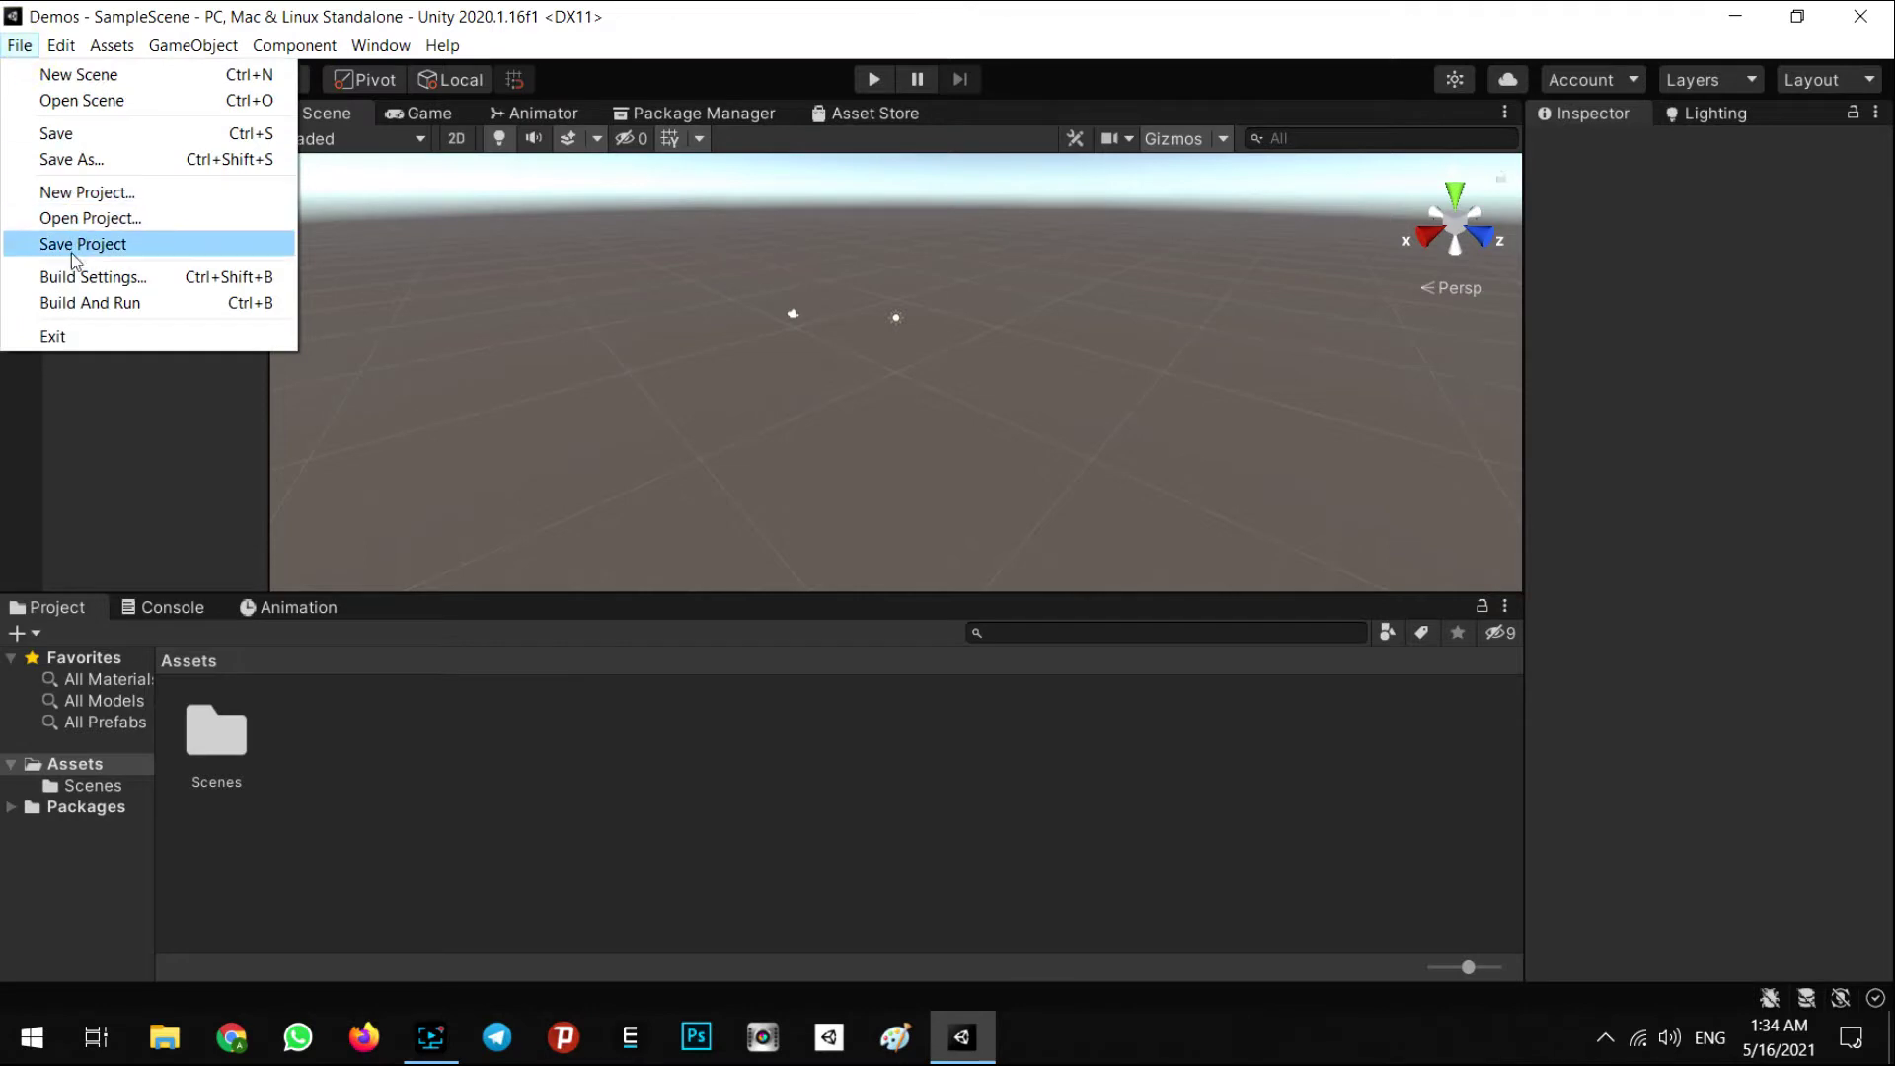
{"action": "left_click", "coordinate": [75, 280]}
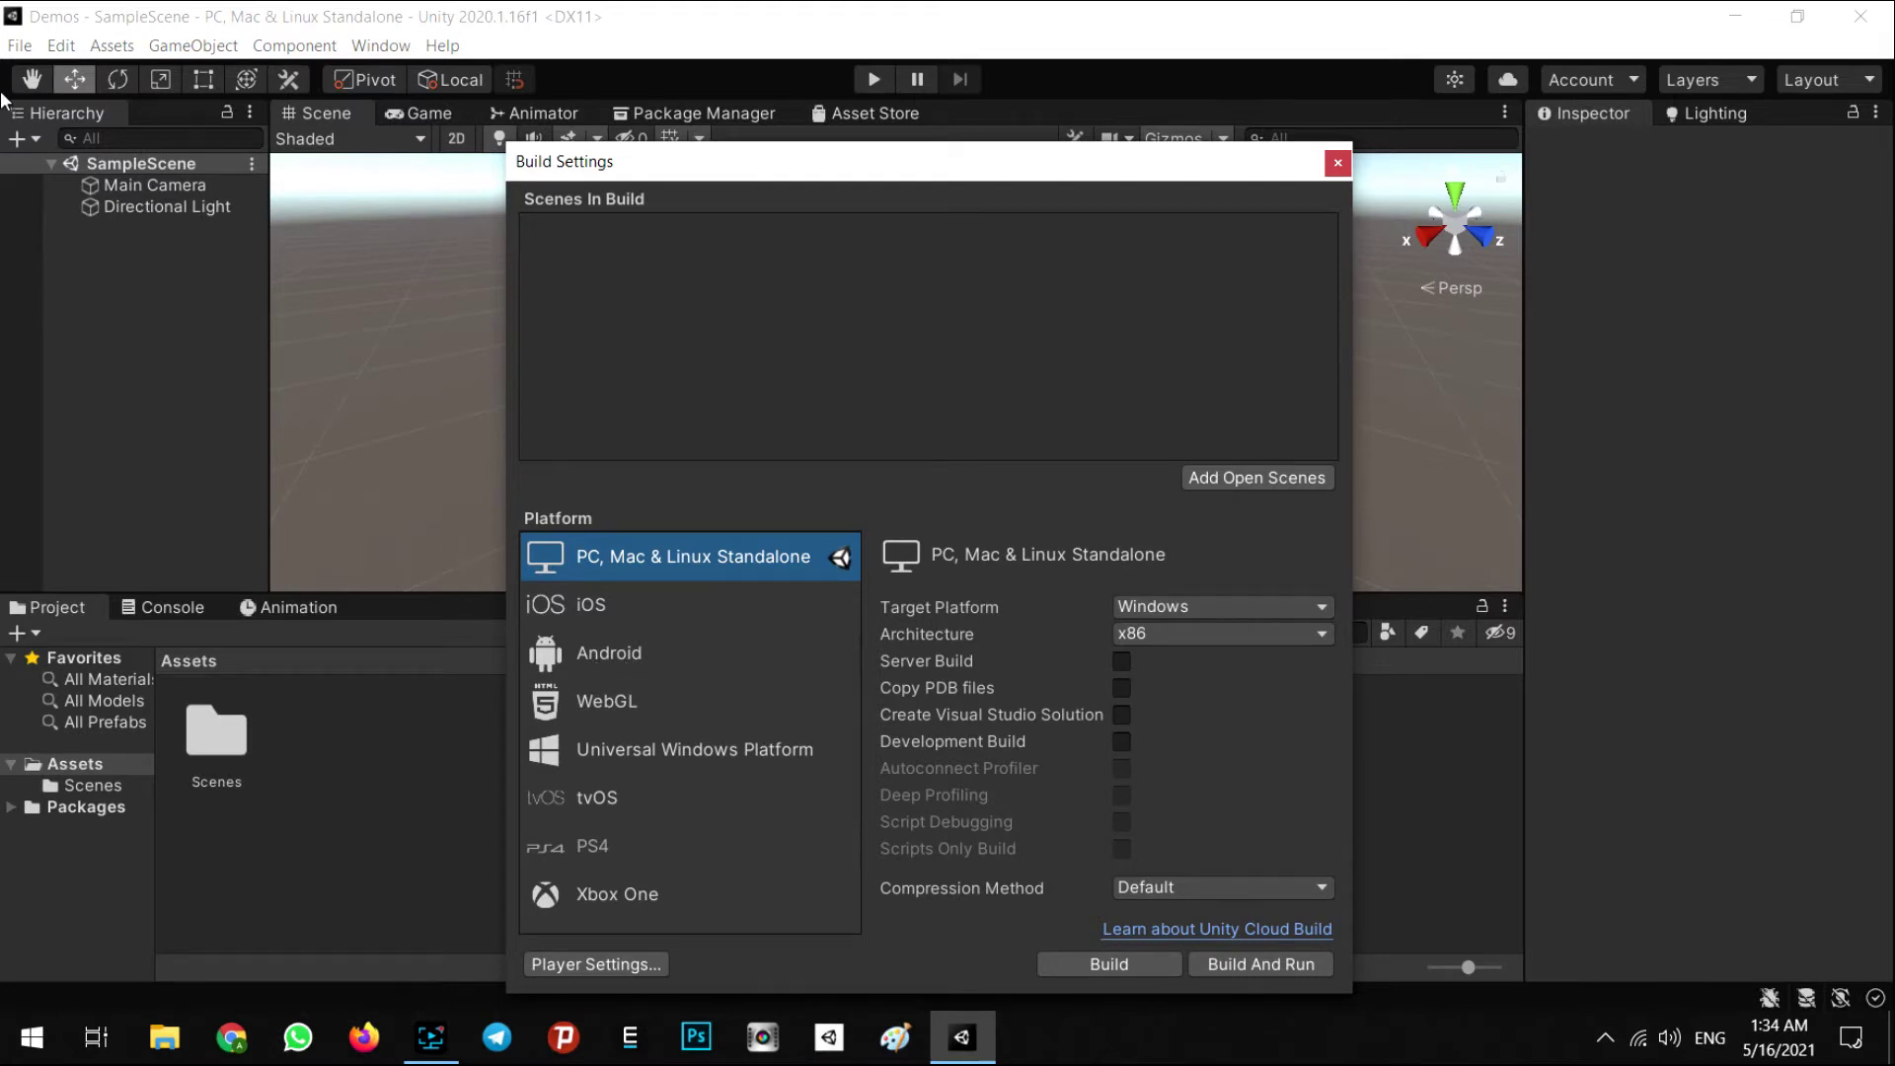
{"action": "left_click", "coordinate": [19, 46]}
{"action": "left_click", "coordinate": [54, 219]}
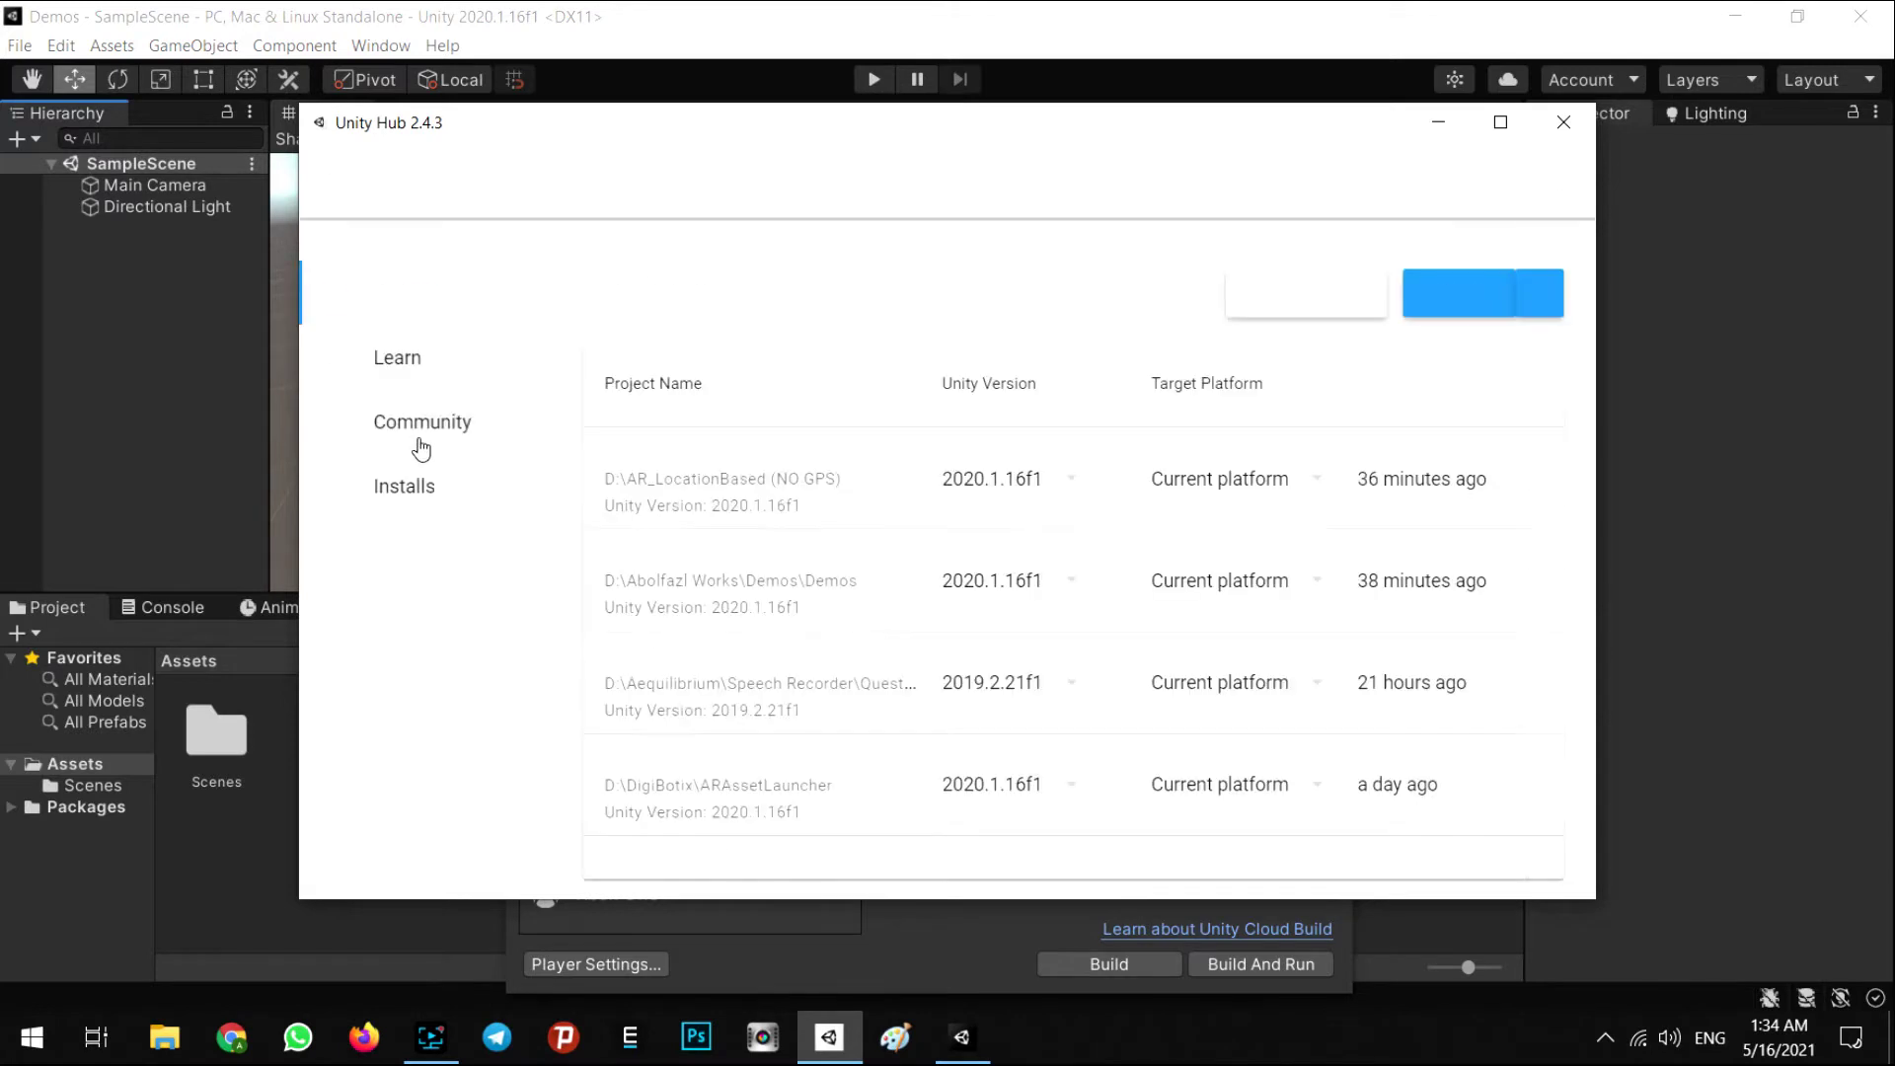
Review the installed Unity editor versions in Unity Hub, then close the Hub.
{"action": "left_click", "coordinate": [423, 486]}
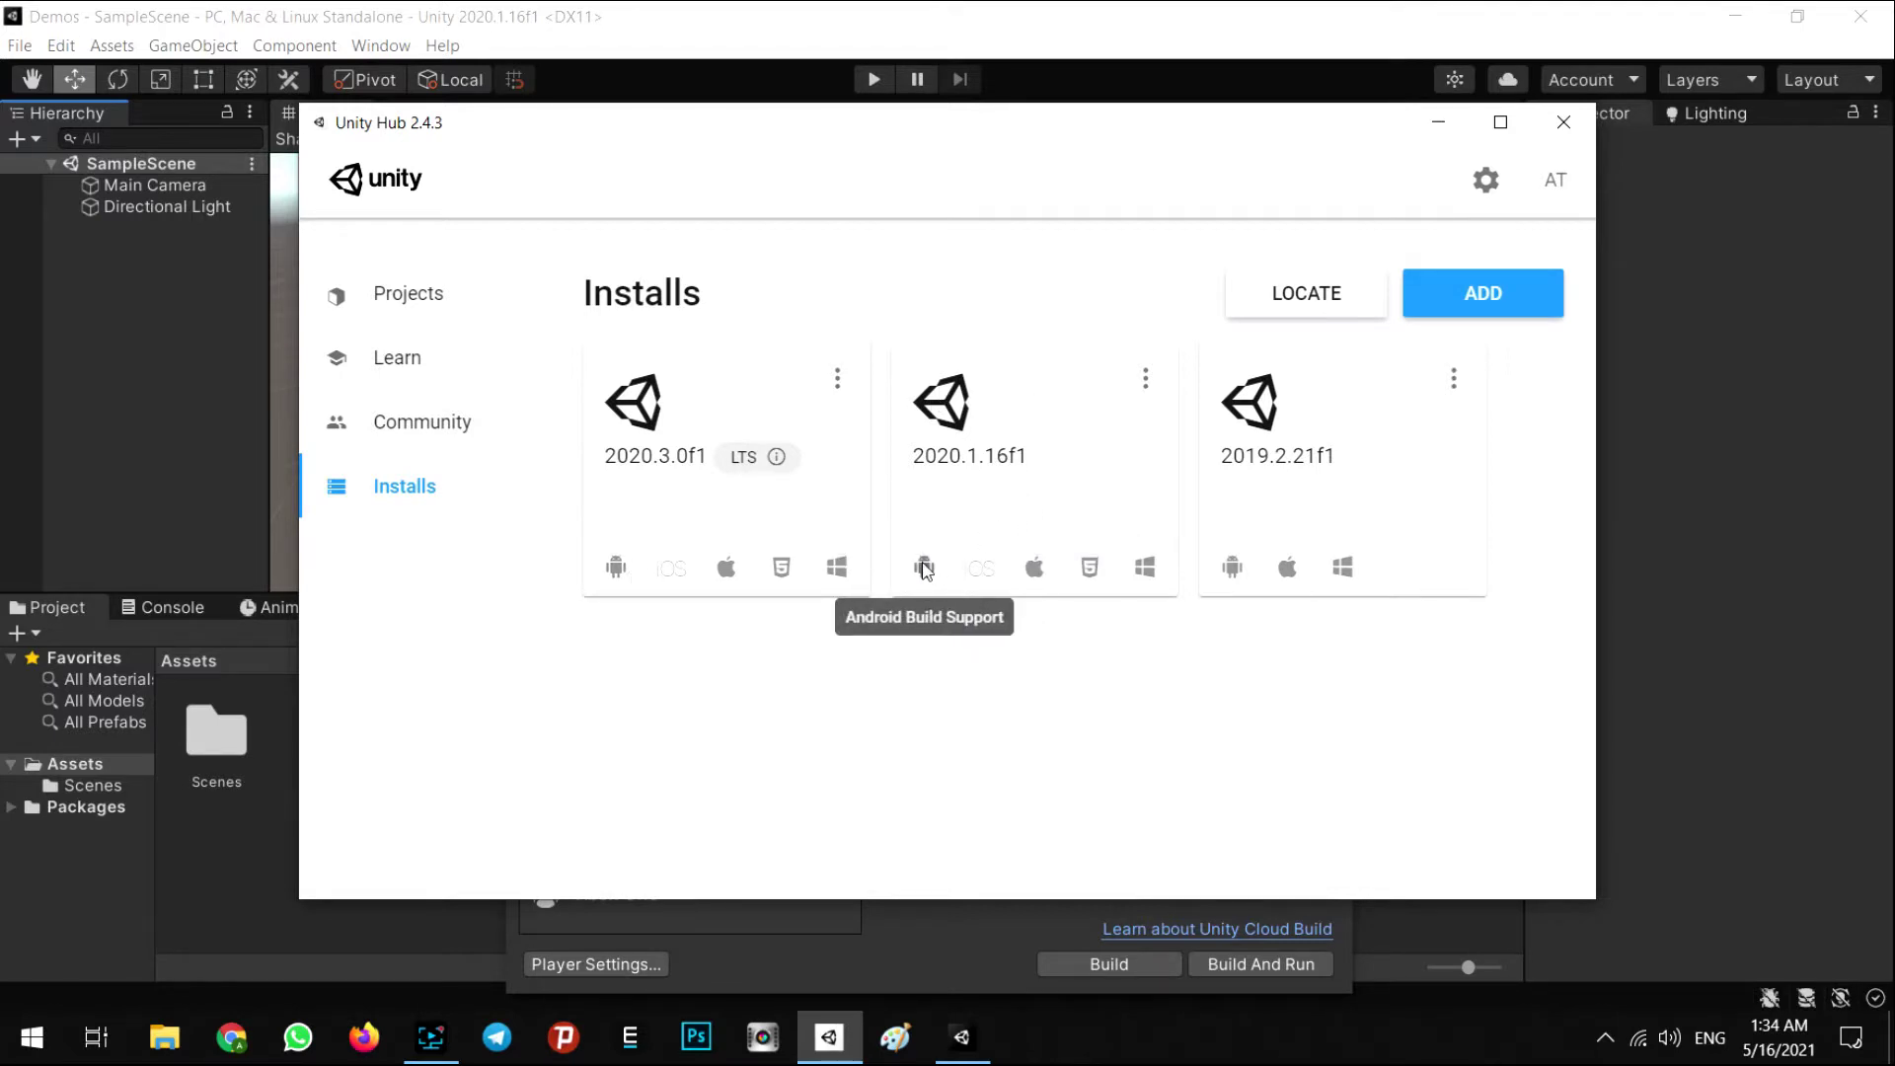
{"action": "left_click", "coordinate": [1583, 137]}
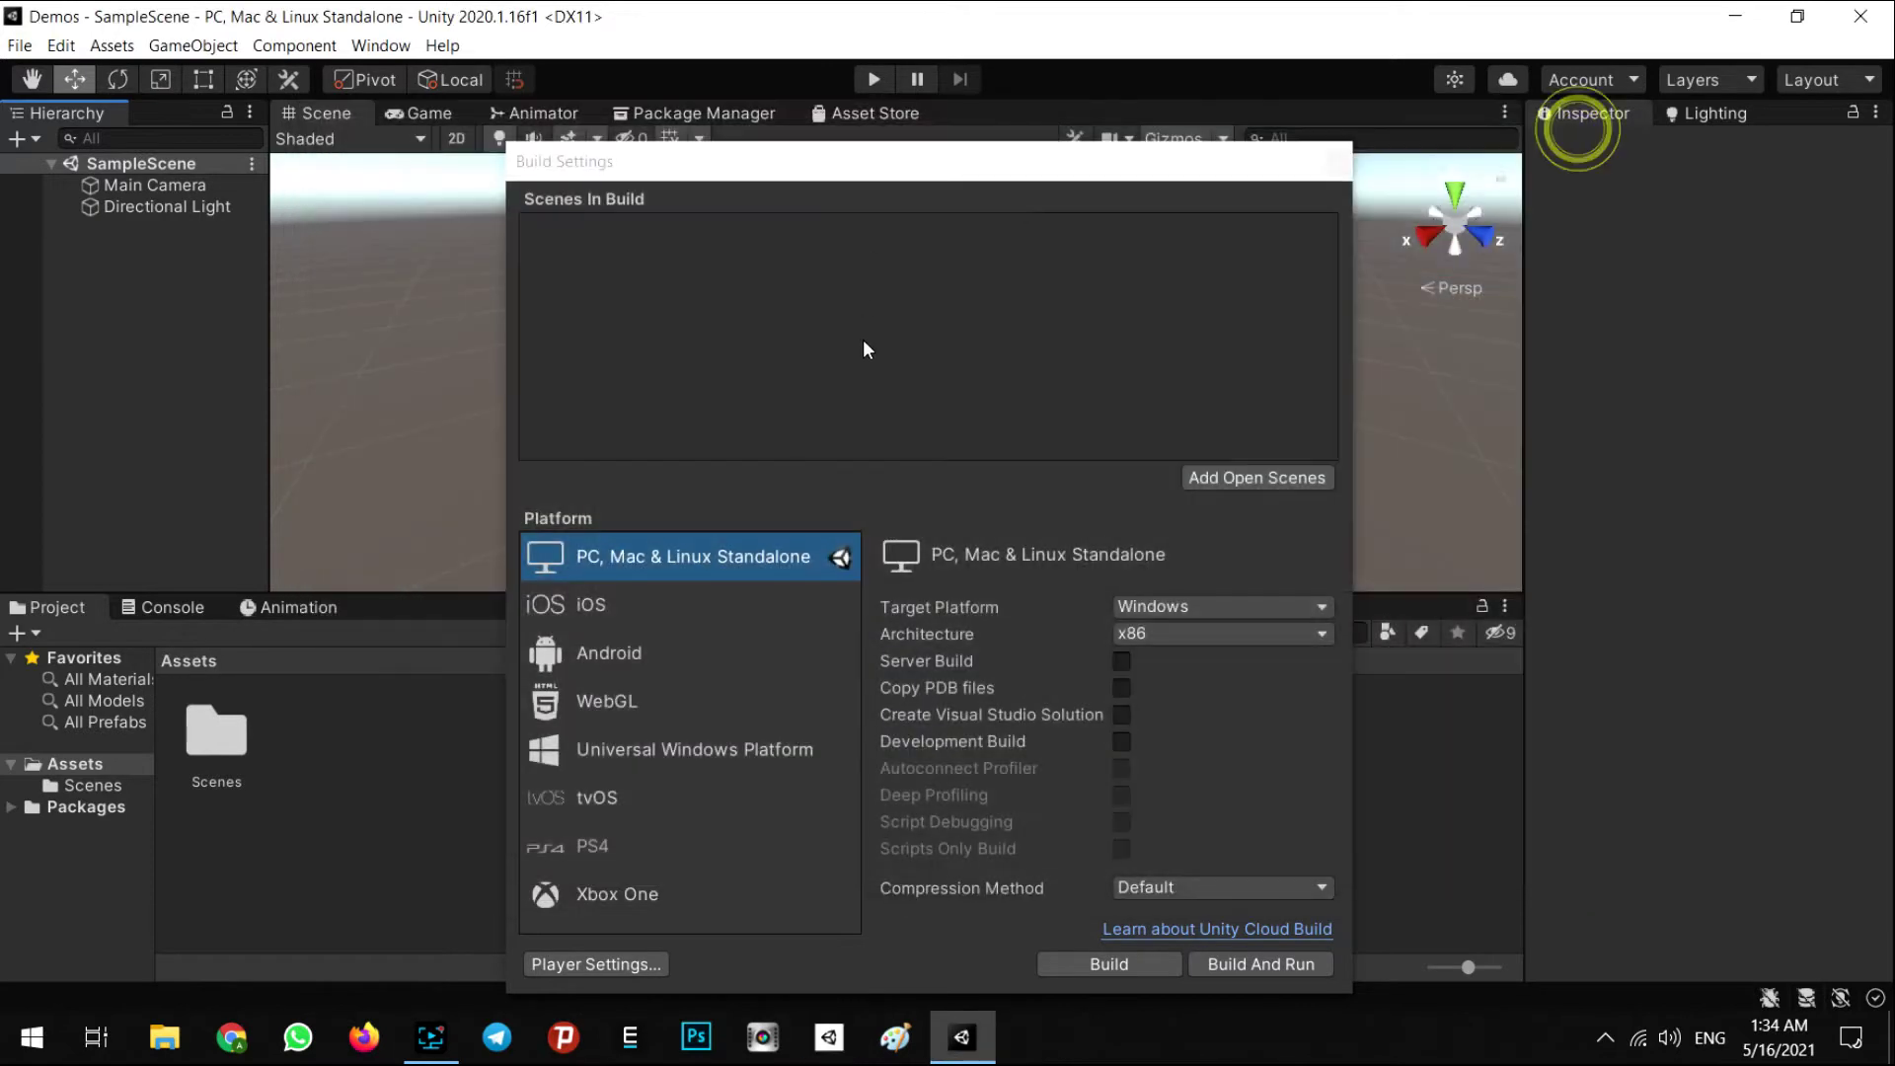
Select Android in Build Settings and switch the platform to it.
{"action": "left_click", "coordinate": [590, 655]}
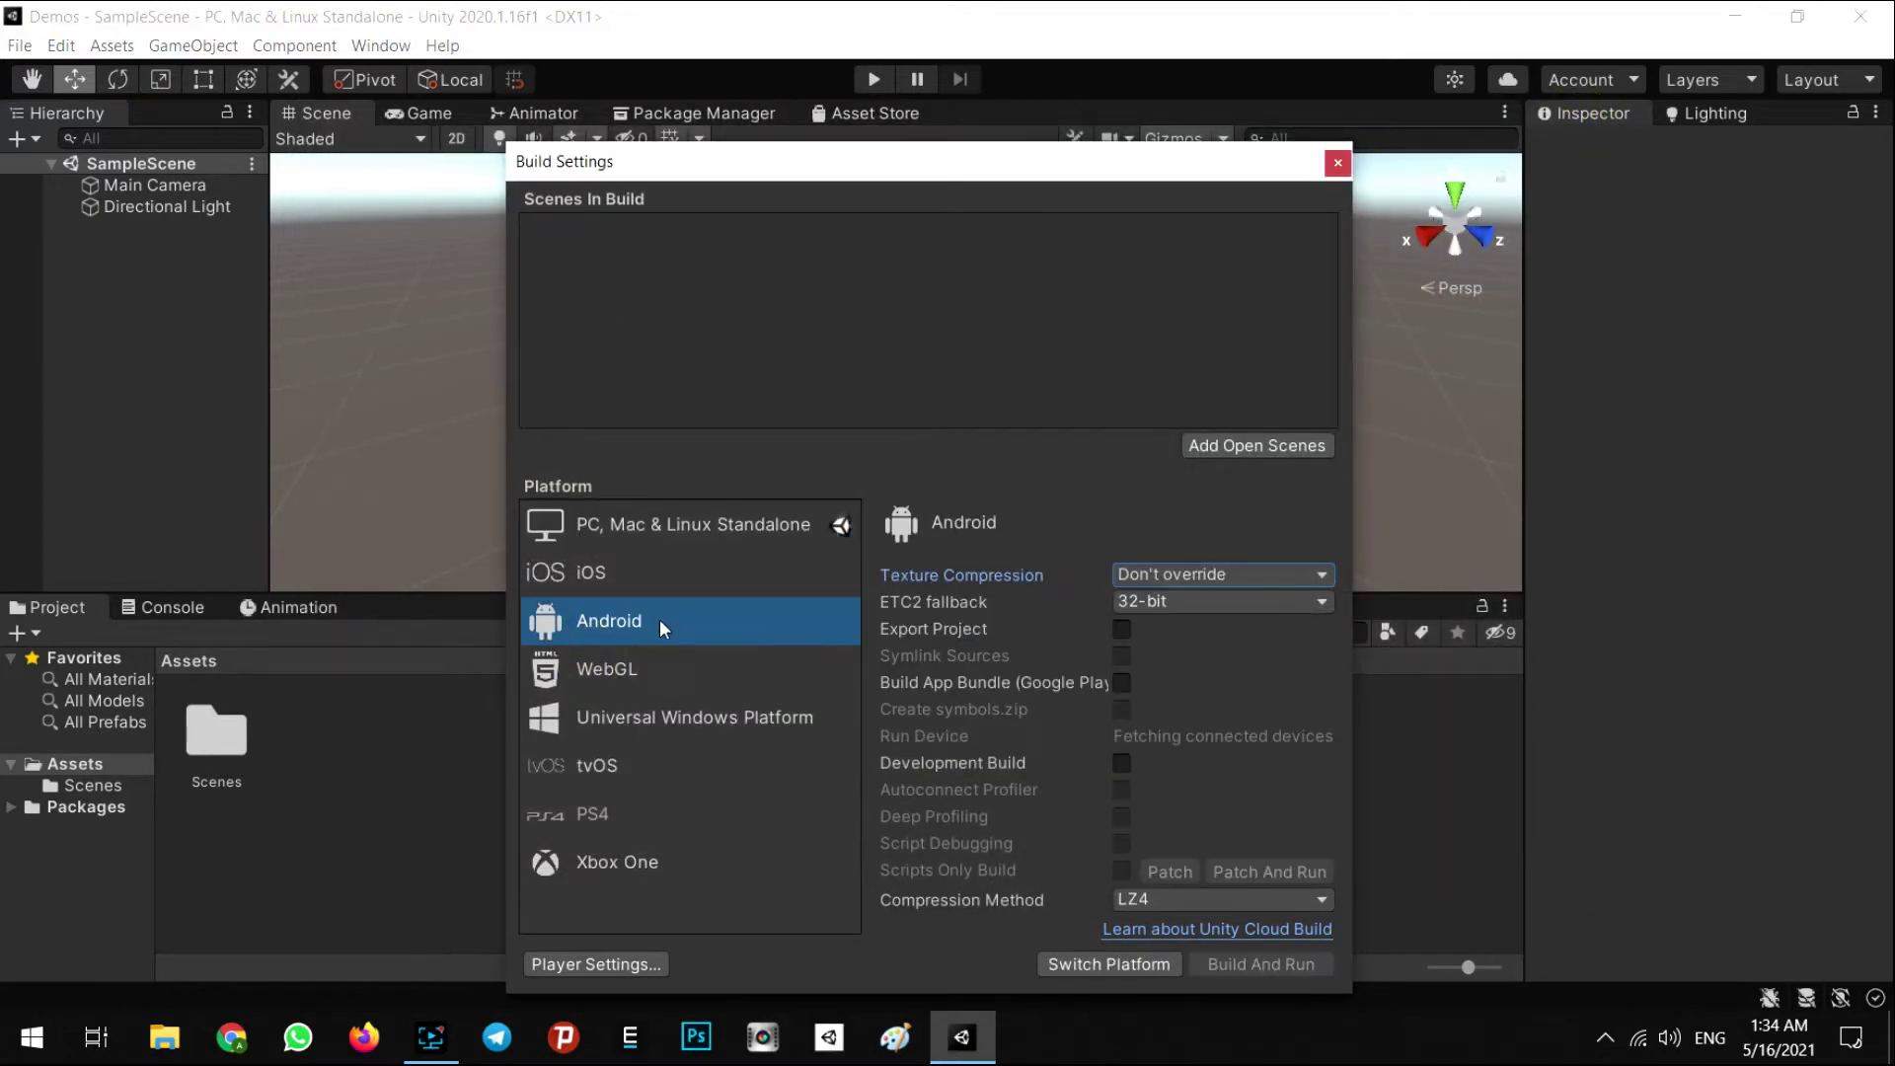
{"action": "left_click", "coordinate": [1093, 962]}
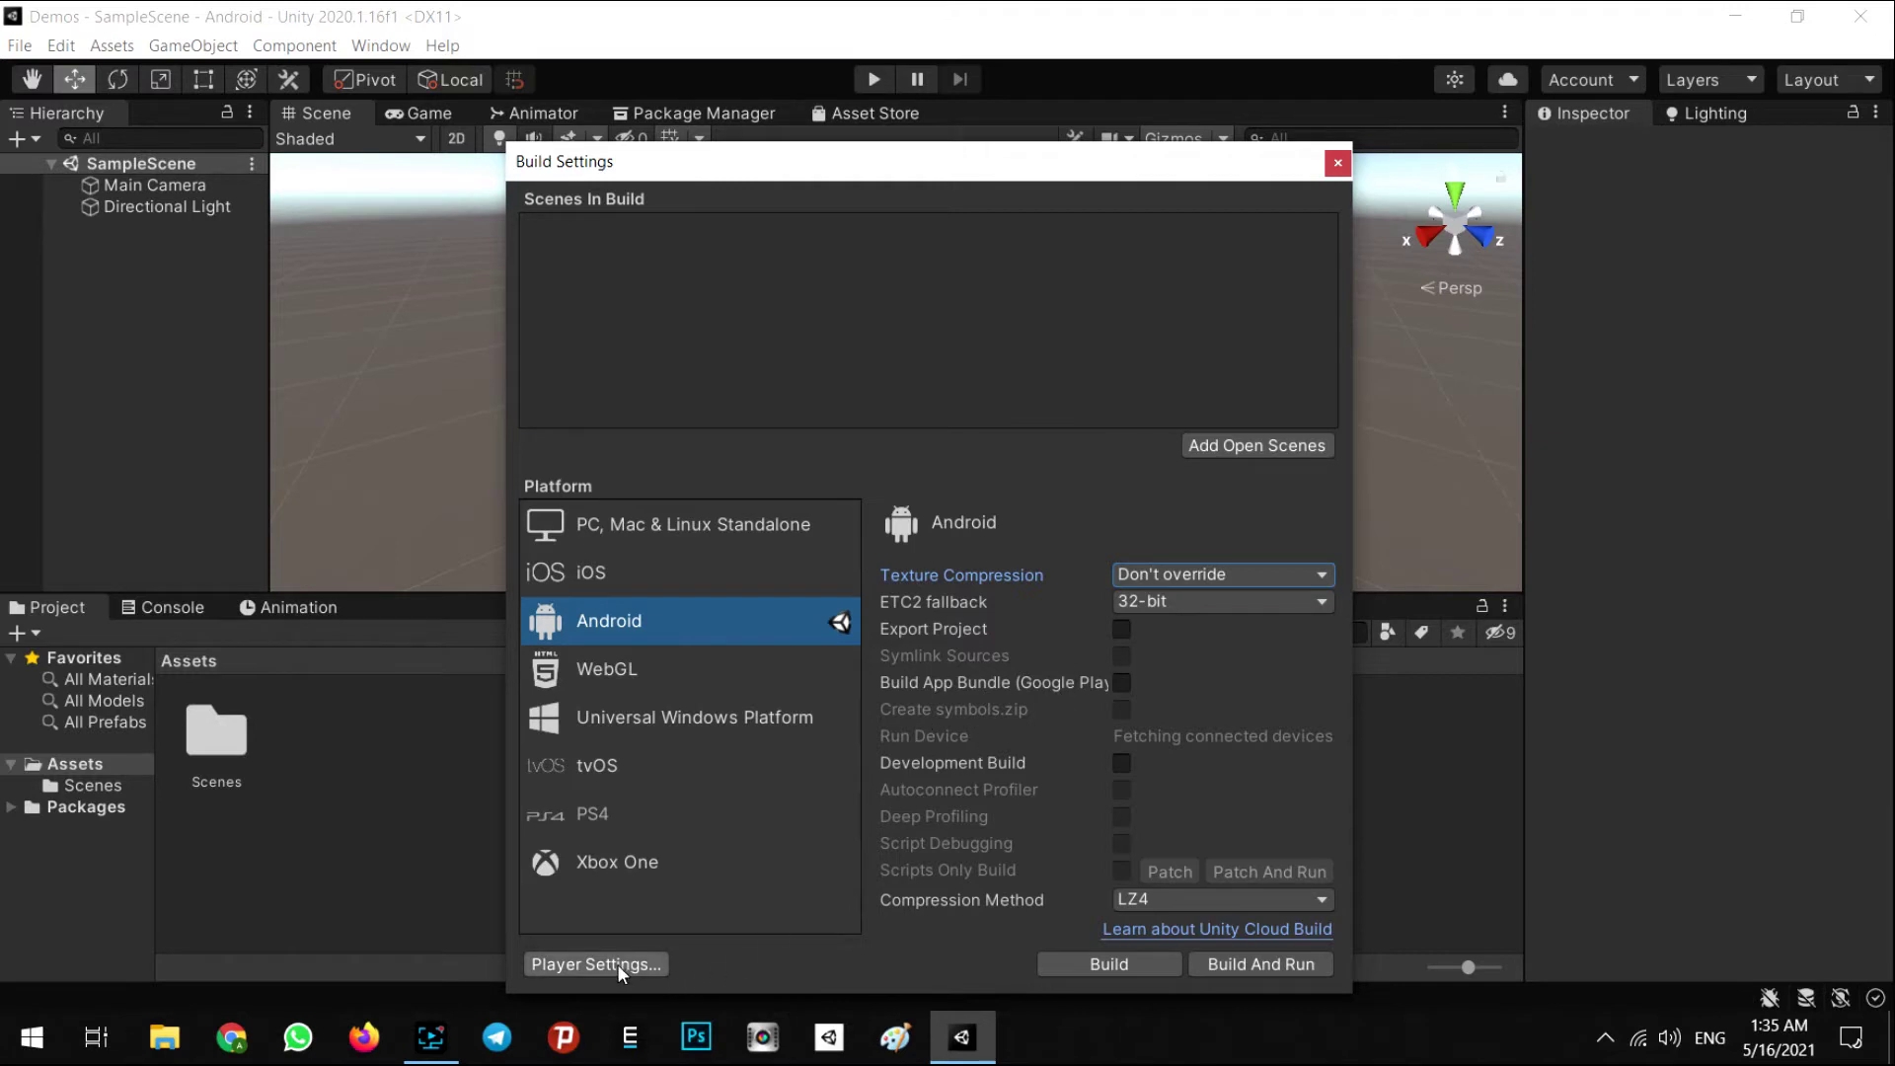
In Player Settings, set Company Name to AloneTeam and Product Name to ARLcation.
{"action": "left_click", "coordinate": [584, 964]}
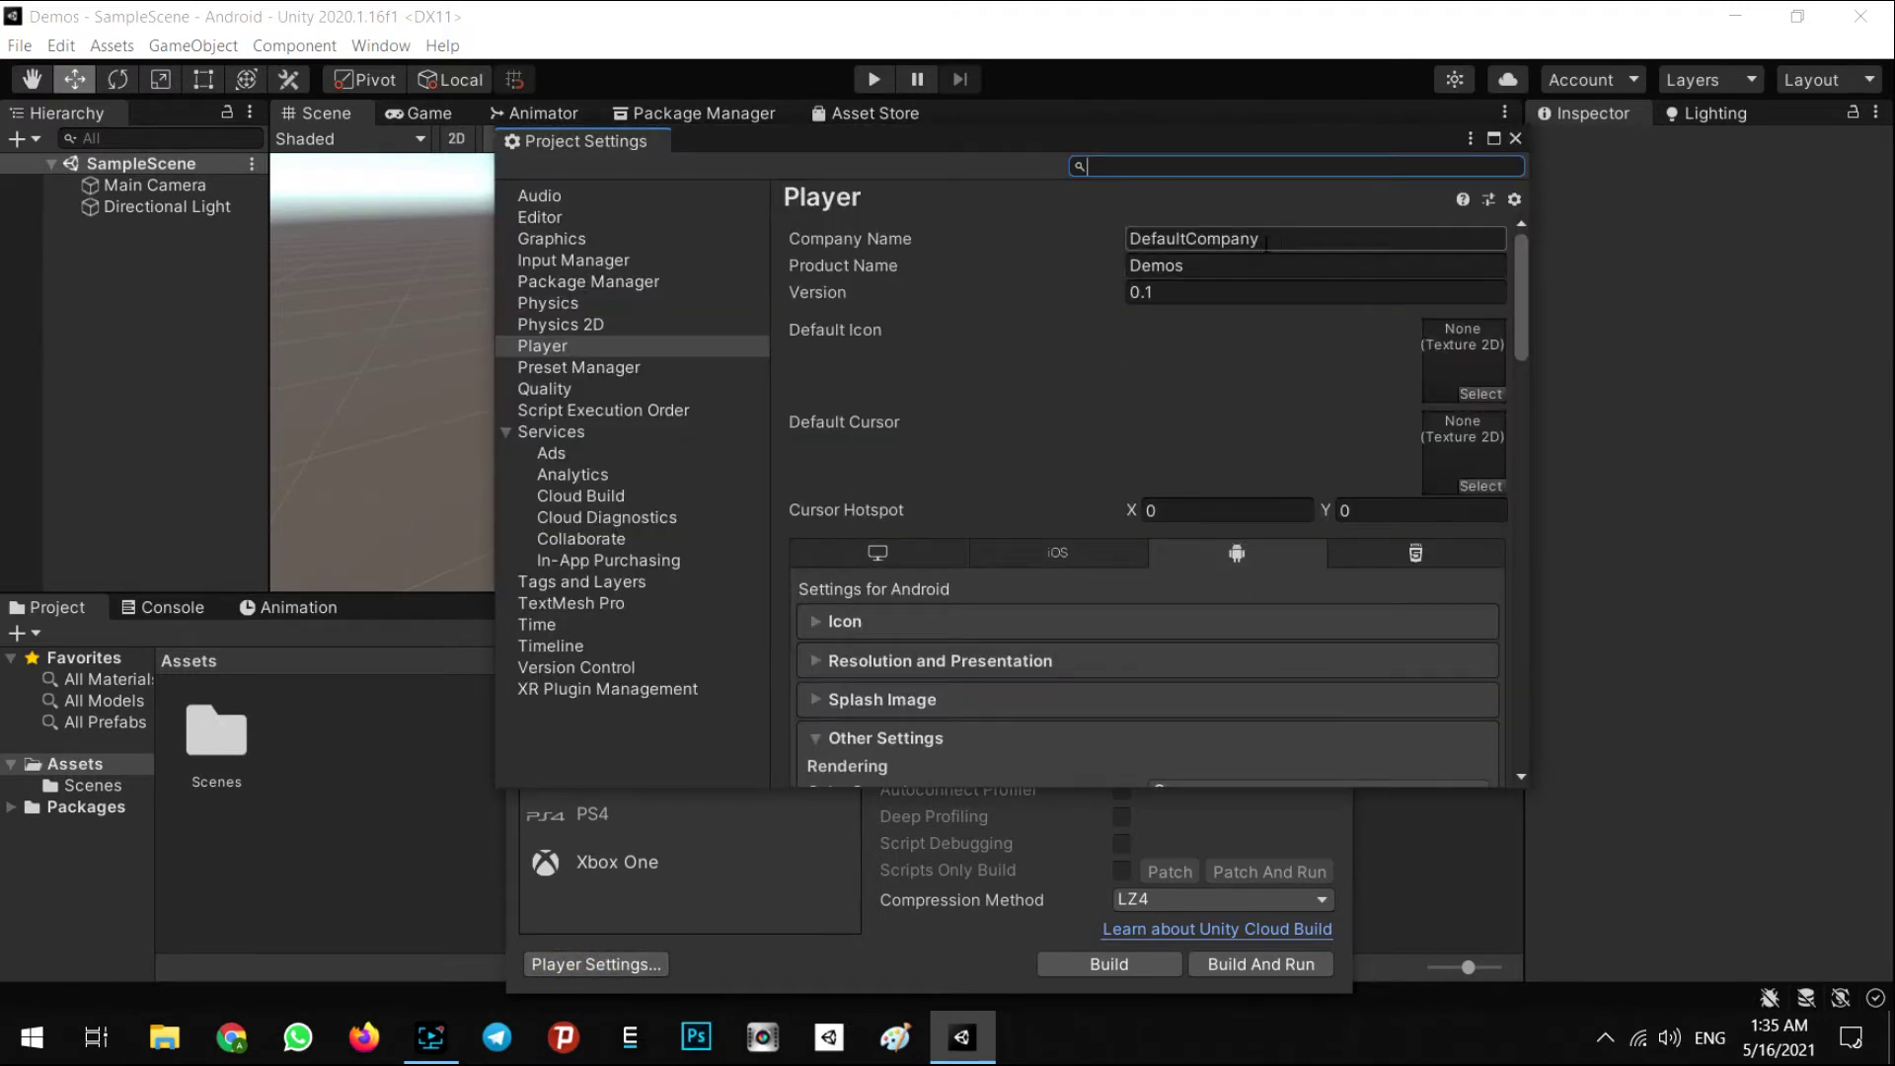
{"action": "left_click", "coordinate": [1282, 240]}
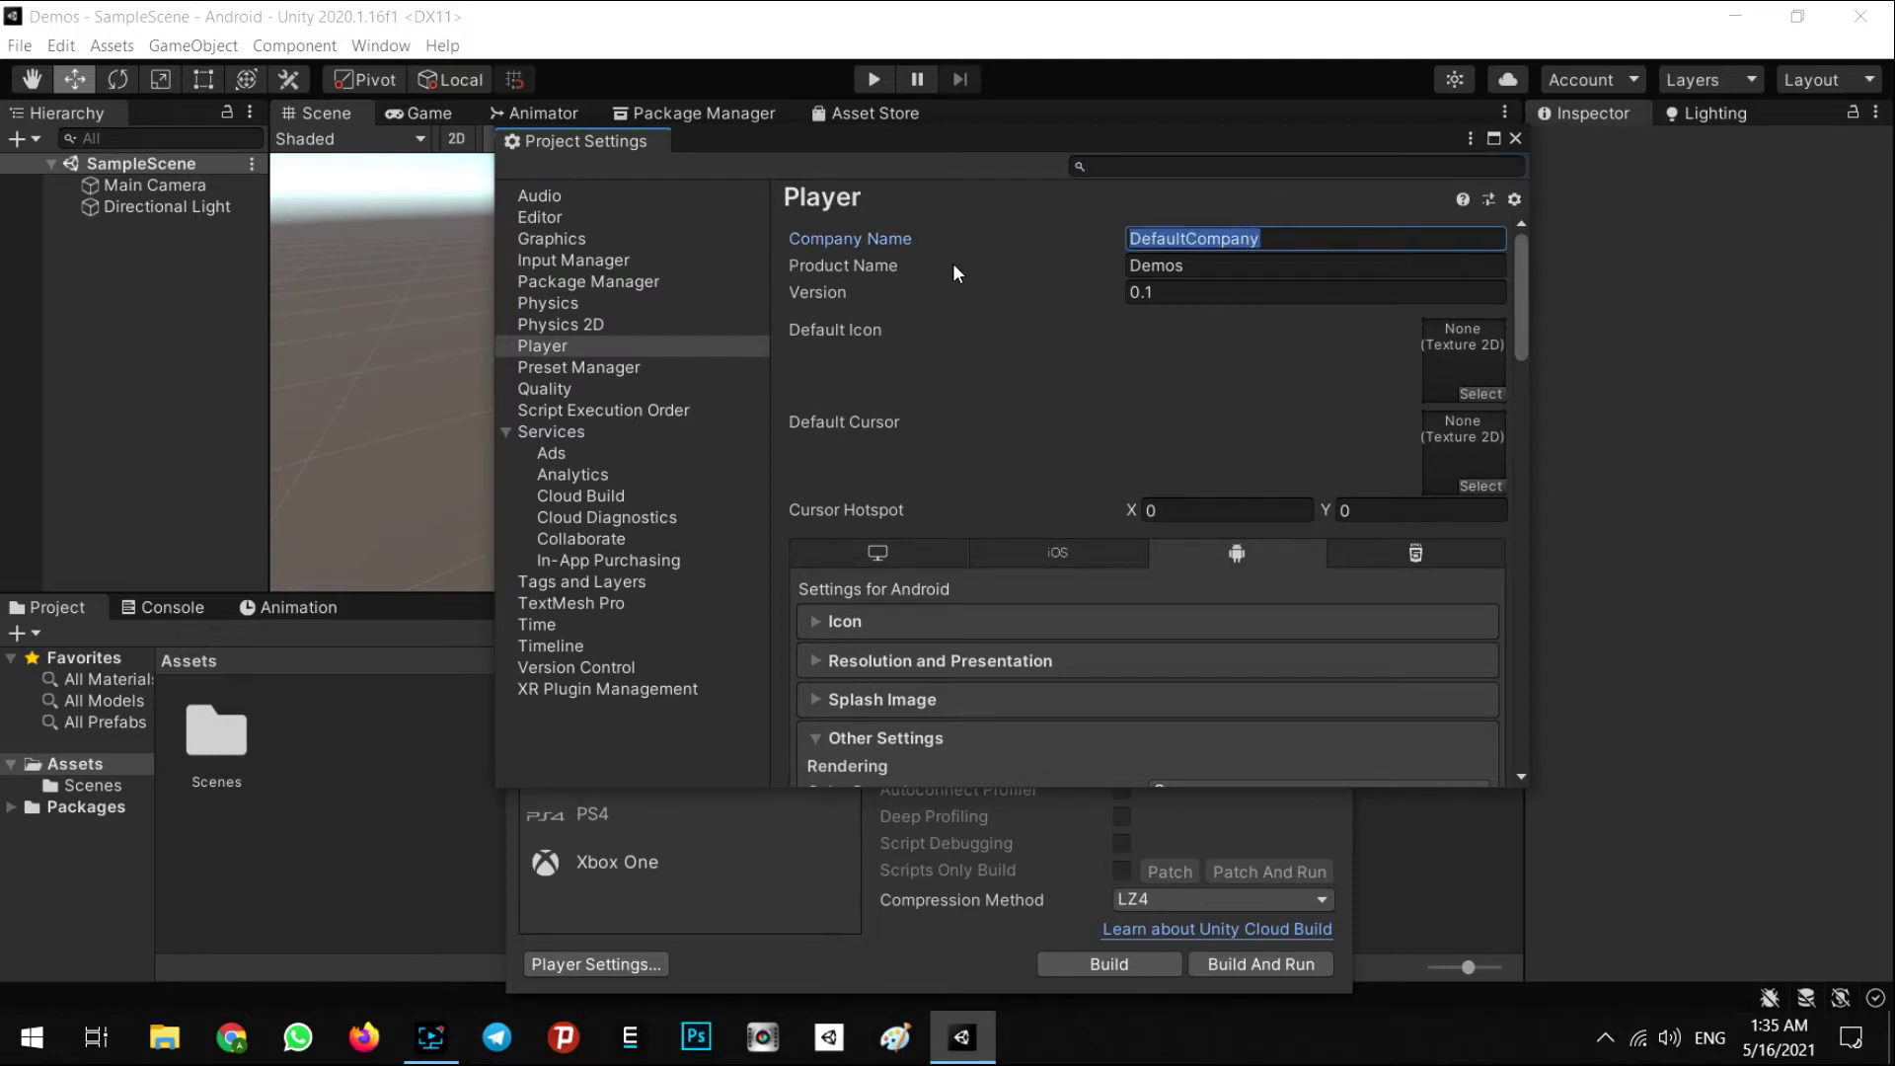
{"action": "type", "text": "AloneTeam"}
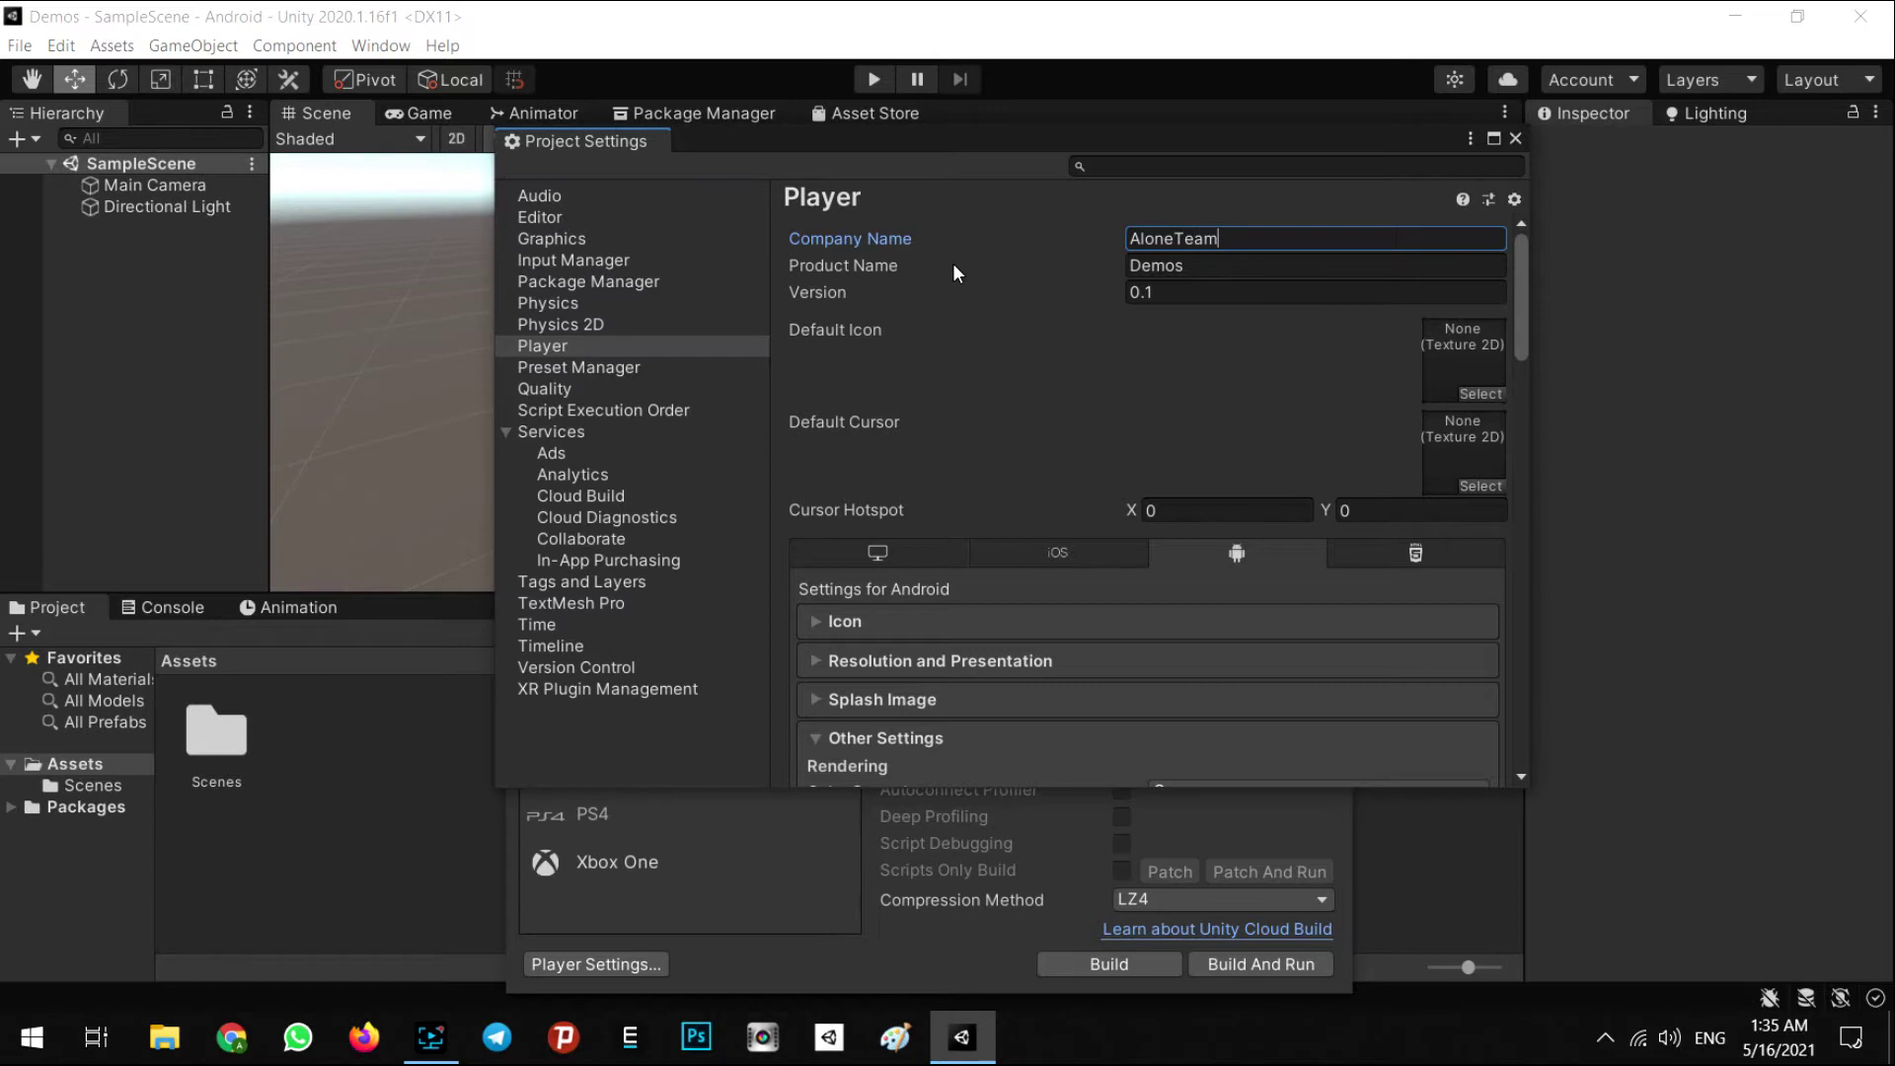
{"action": "left_click", "coordinate": [1192, 265]}
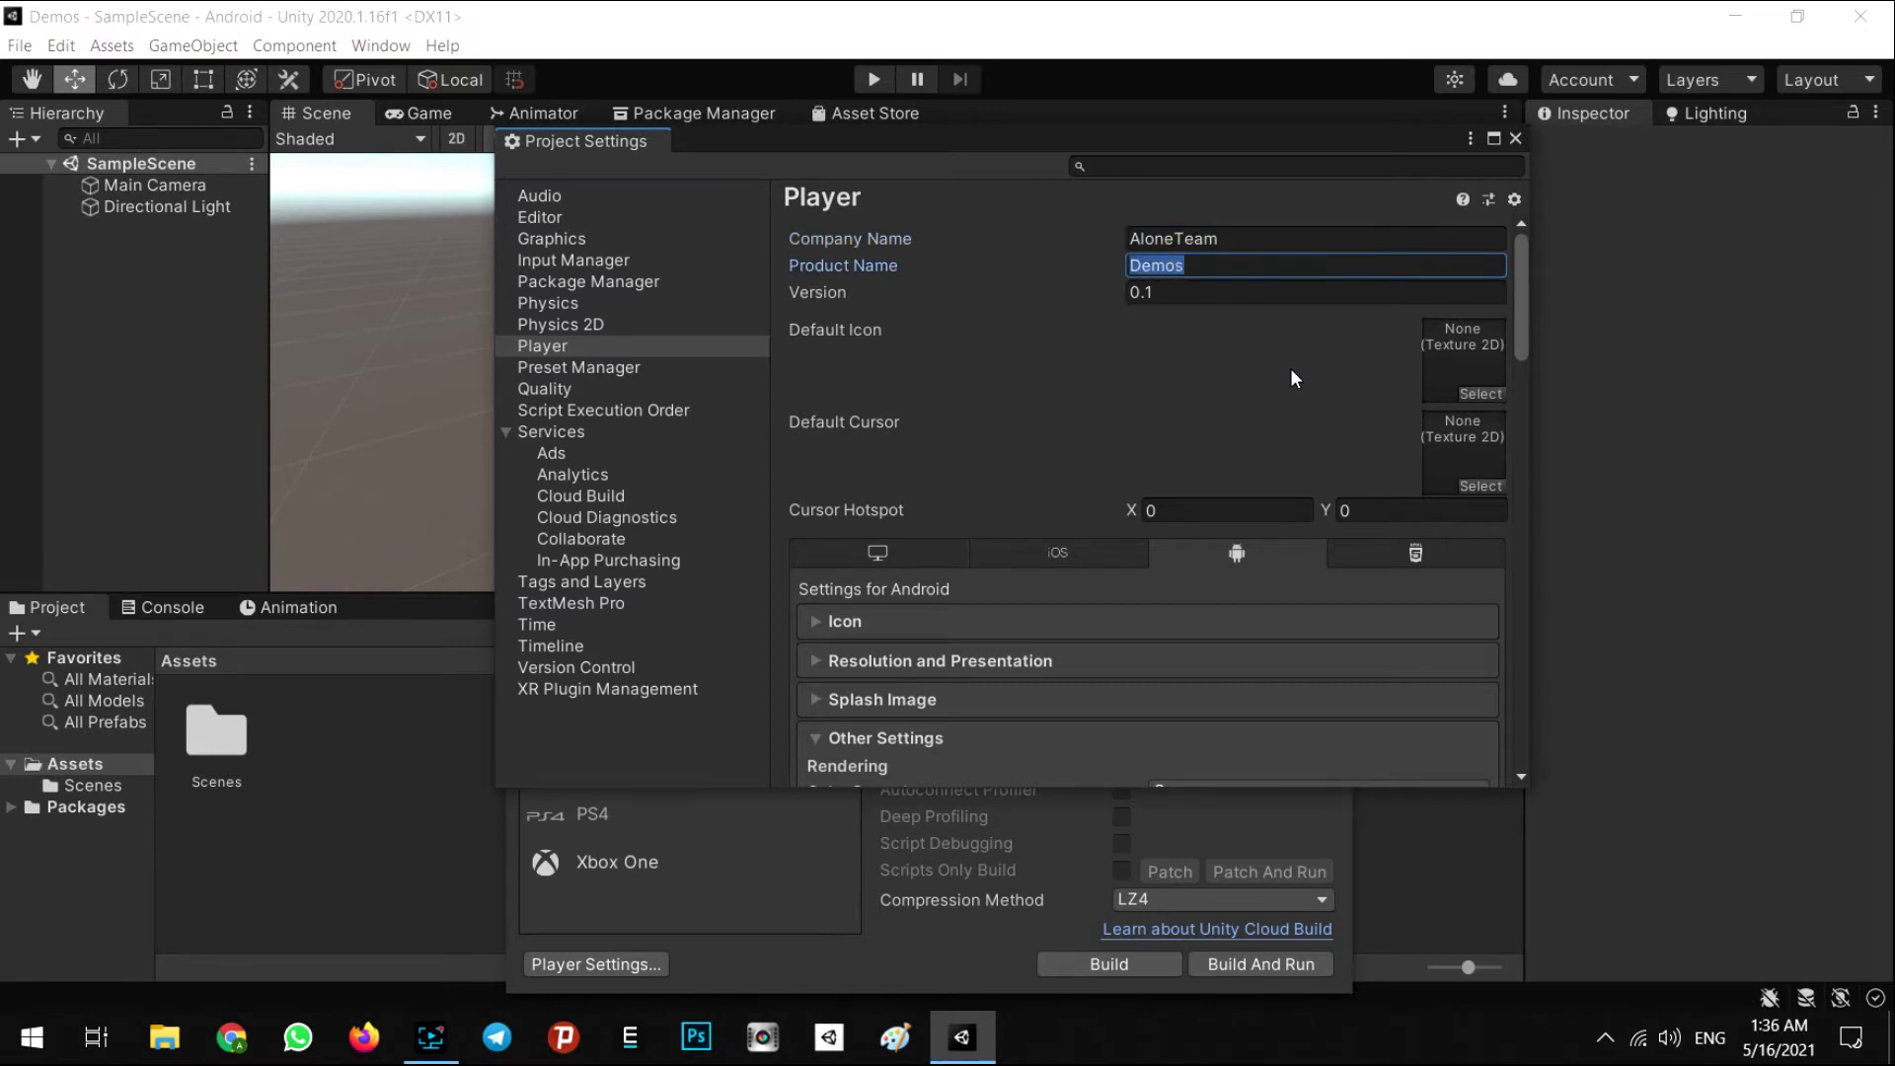
{"action": "type", "text": "ARLOcation"}
{"action": "key", "text": "Left"}
{"action": "key", "text": "BackSpace"}
{"action": "key", "text": "End"}
{"action": "scroll", "coordinate": [1293, 425], "scroll_direction": "down", "scroll_amount": 5}
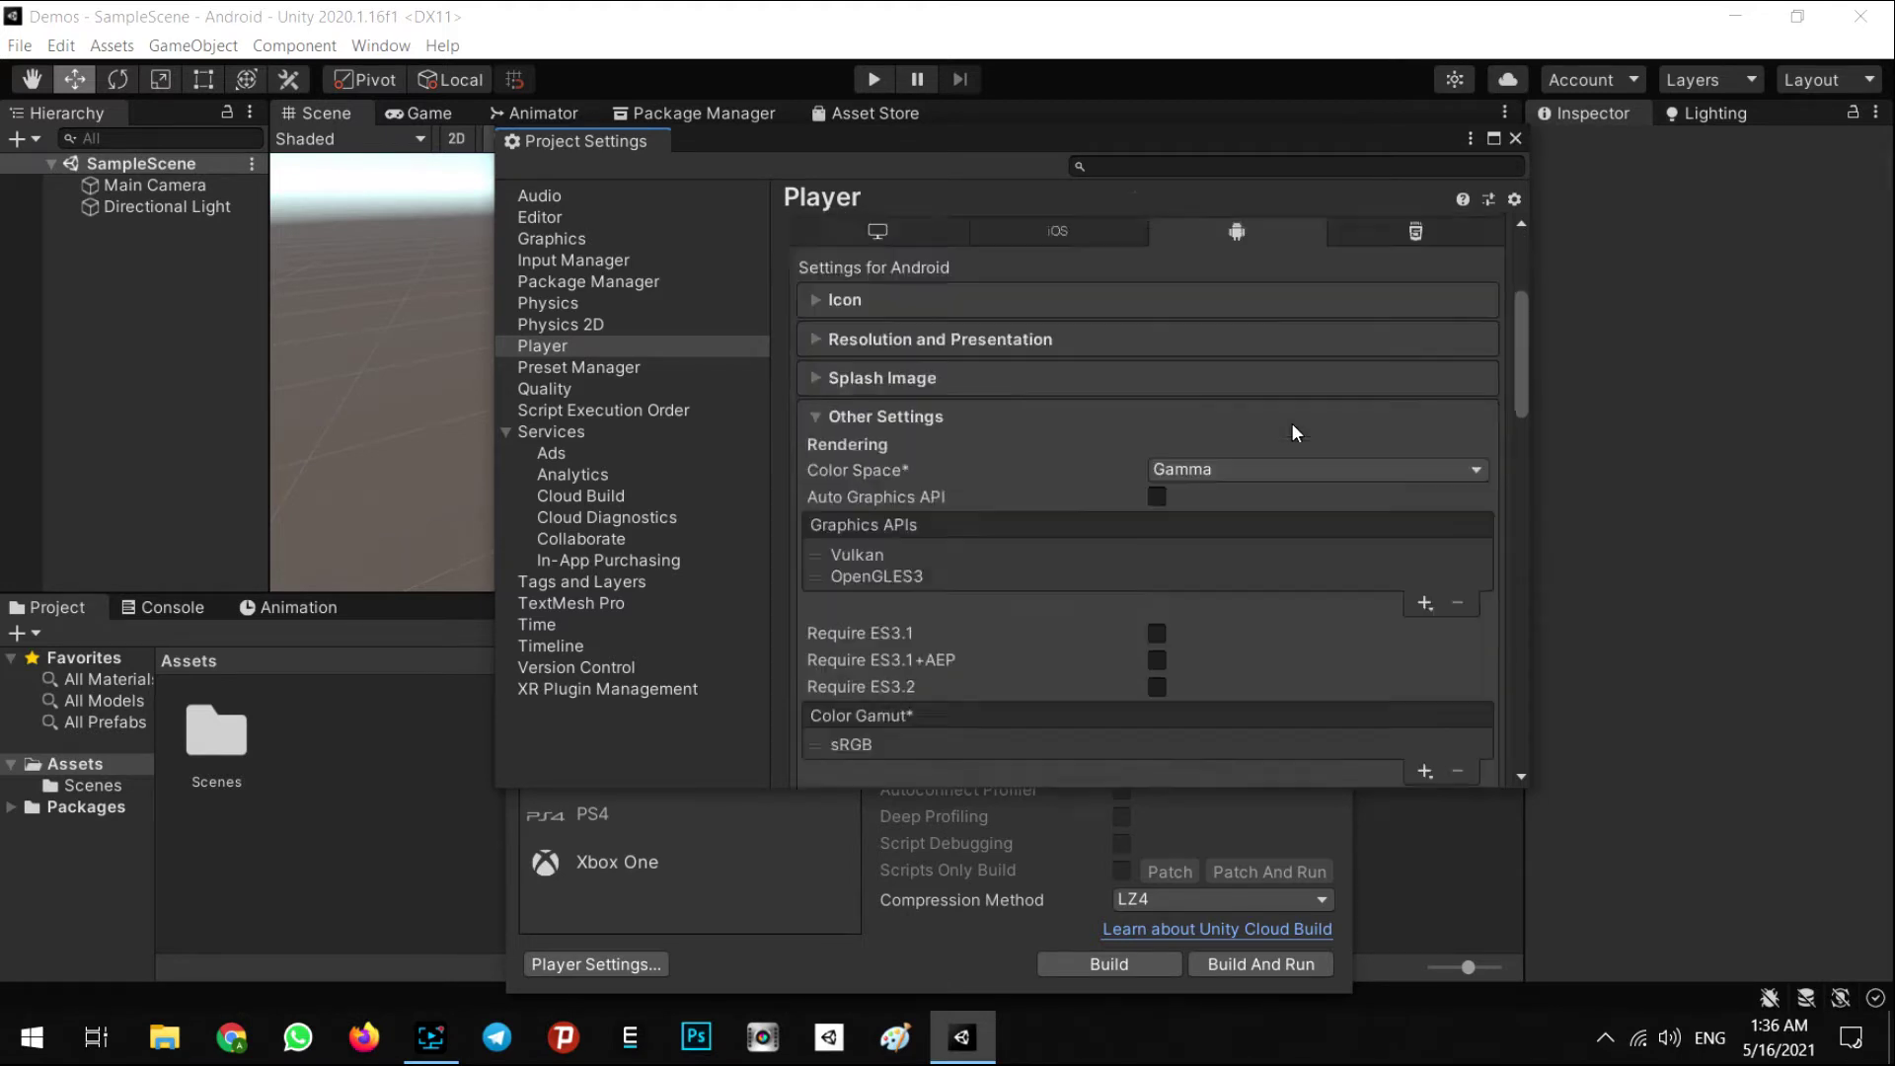
{"action": "scroll", "coordinate": [1274, 435], "scroll_direction": "down", "scroll_amount": 10}
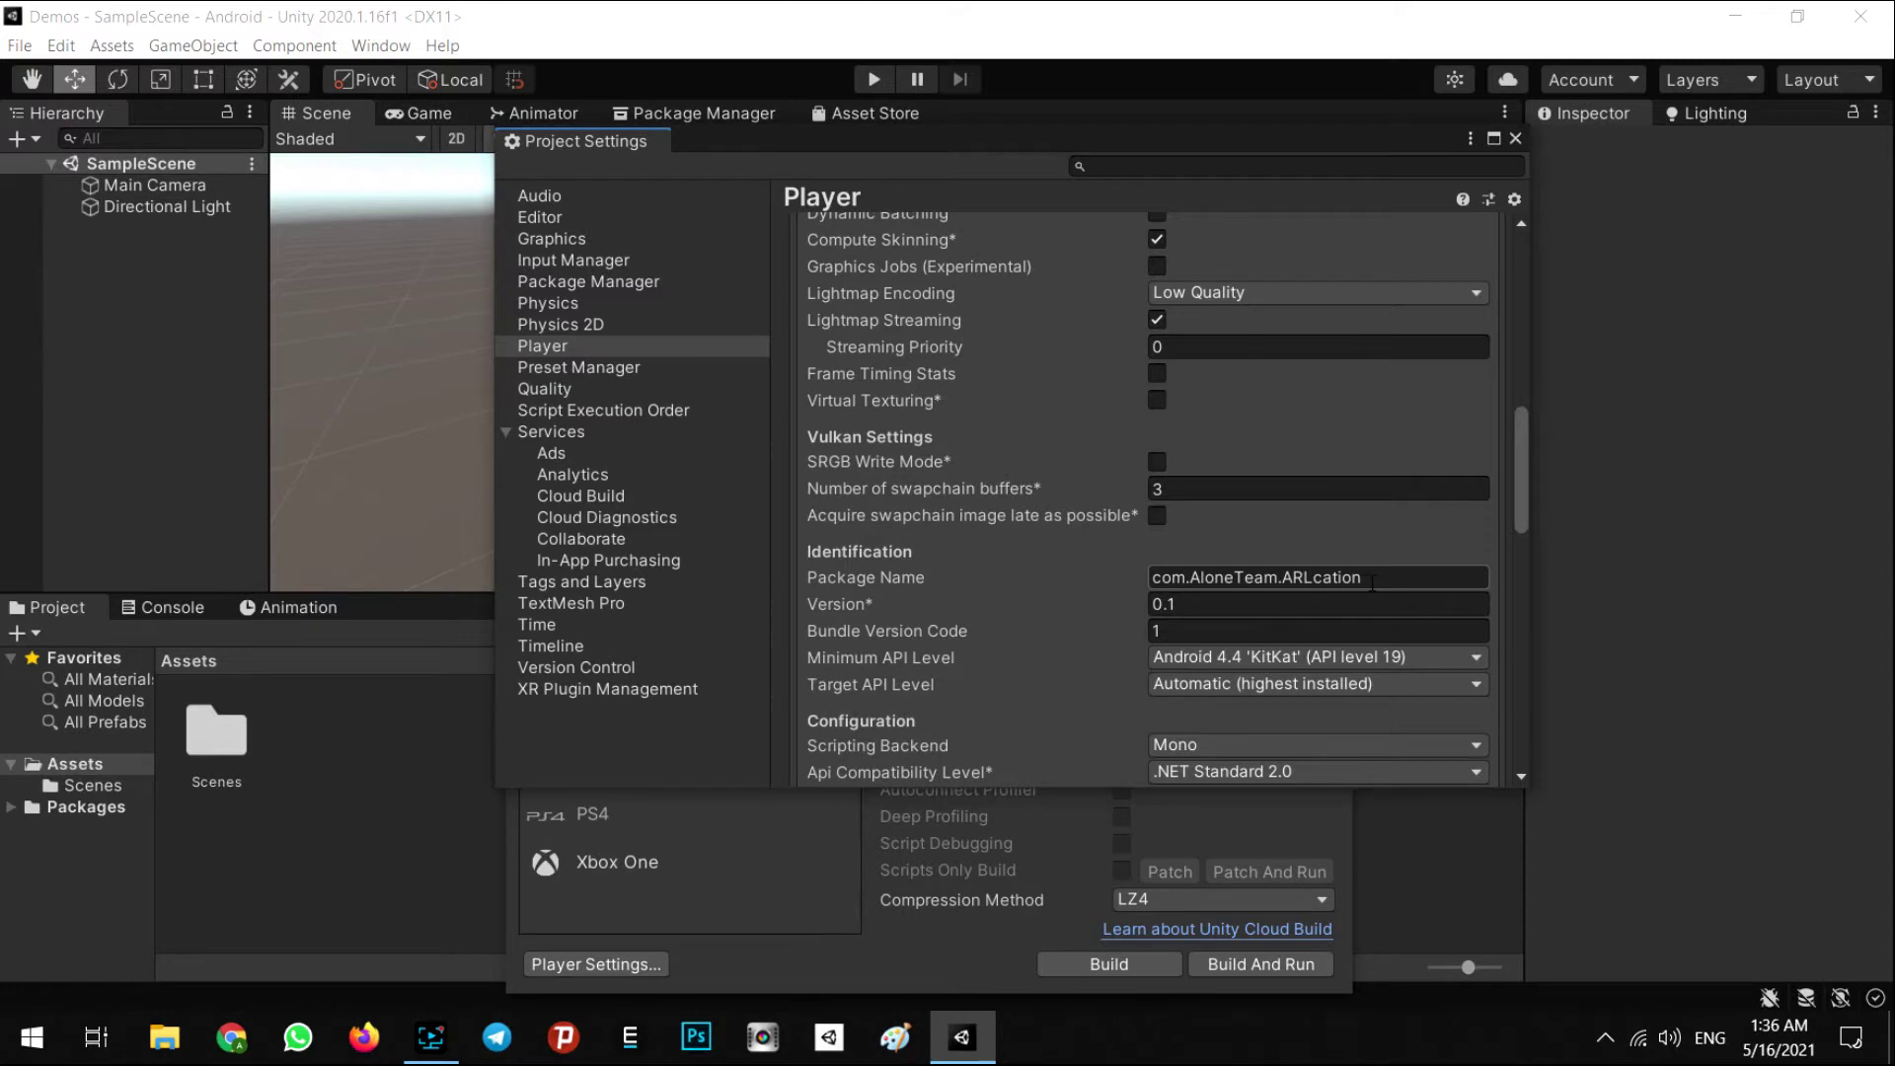
{"action": "scroll", "coordinate": [1303, 502], "scroll_direction": "up", "scroll_amount": 15}
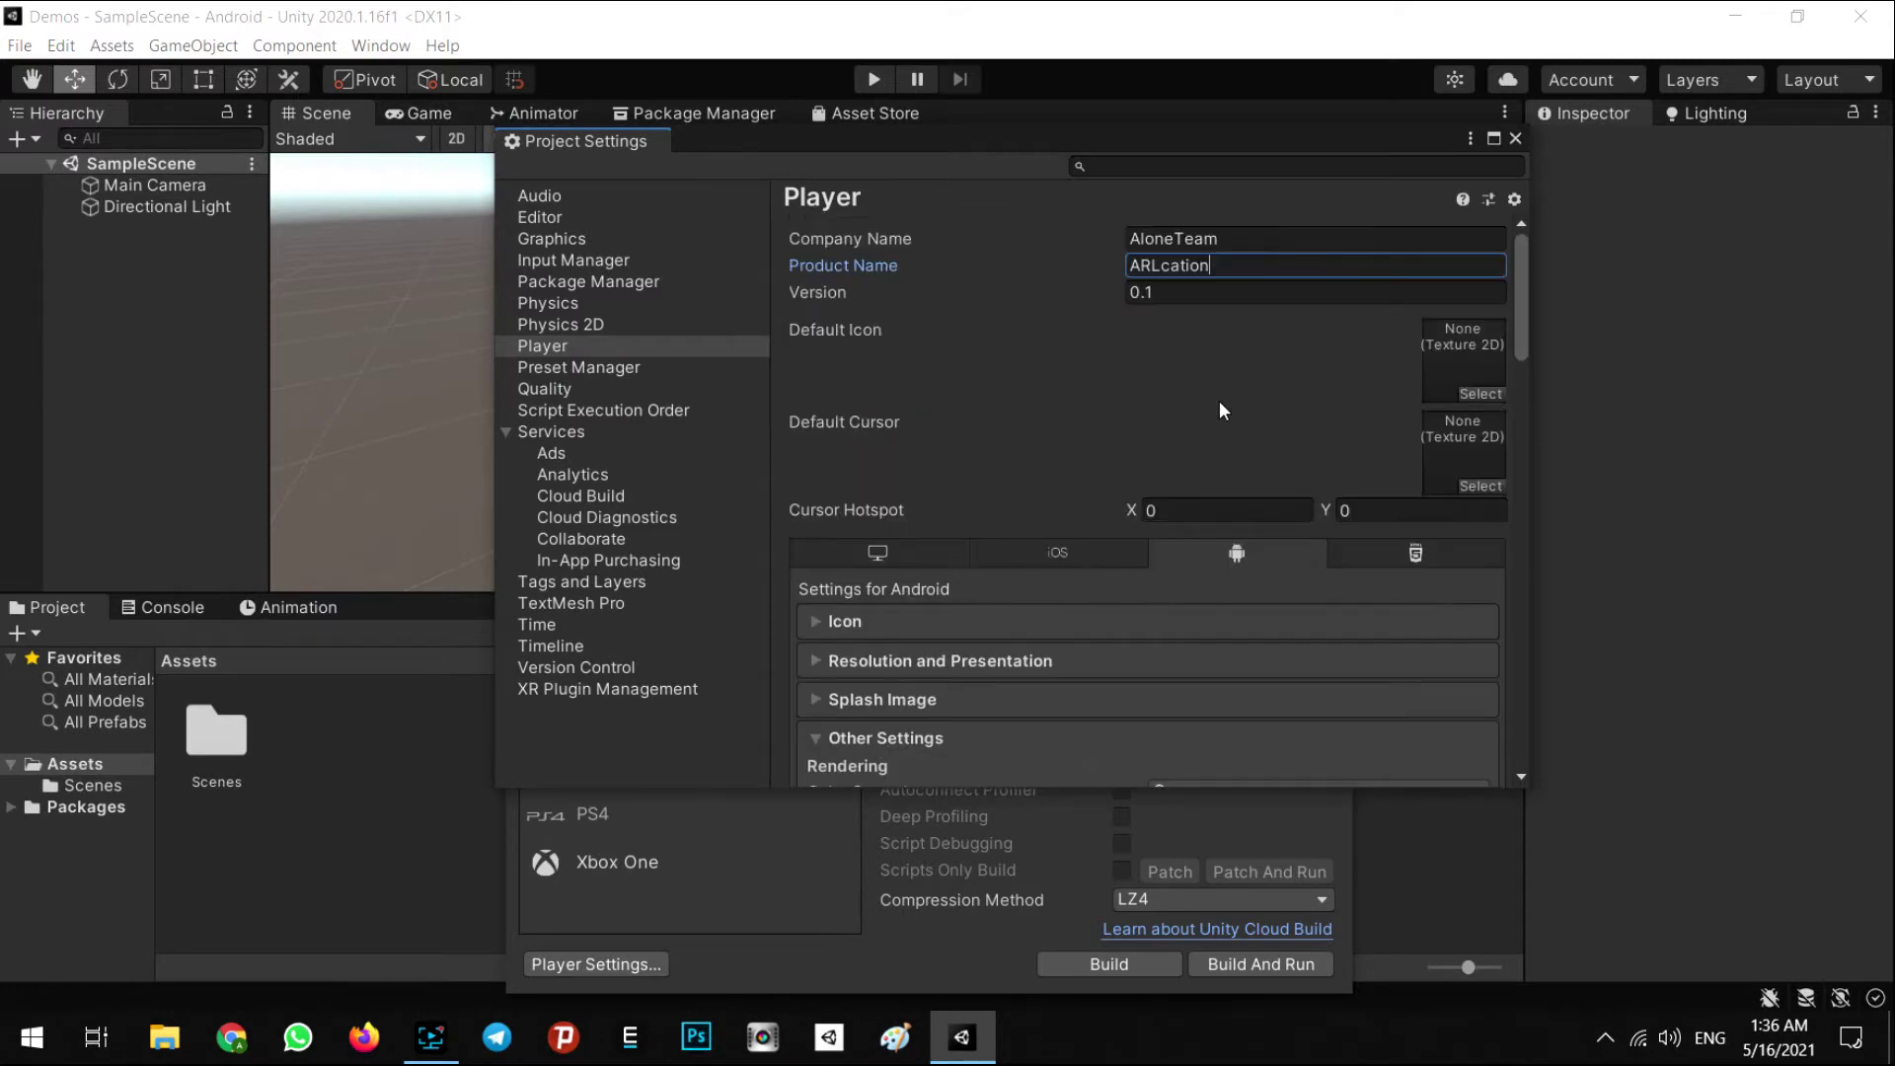
Remove Vulkan from the Android Graphics APIs list.
{"action": "scroll", "coordinate": [1253, 506], "scroll_direction": "down", "scroll_amount": 3}
{"action": "scroll", "coordinate": [1058, 503], "scroll_direction": "down", "scroll_amount": 3}
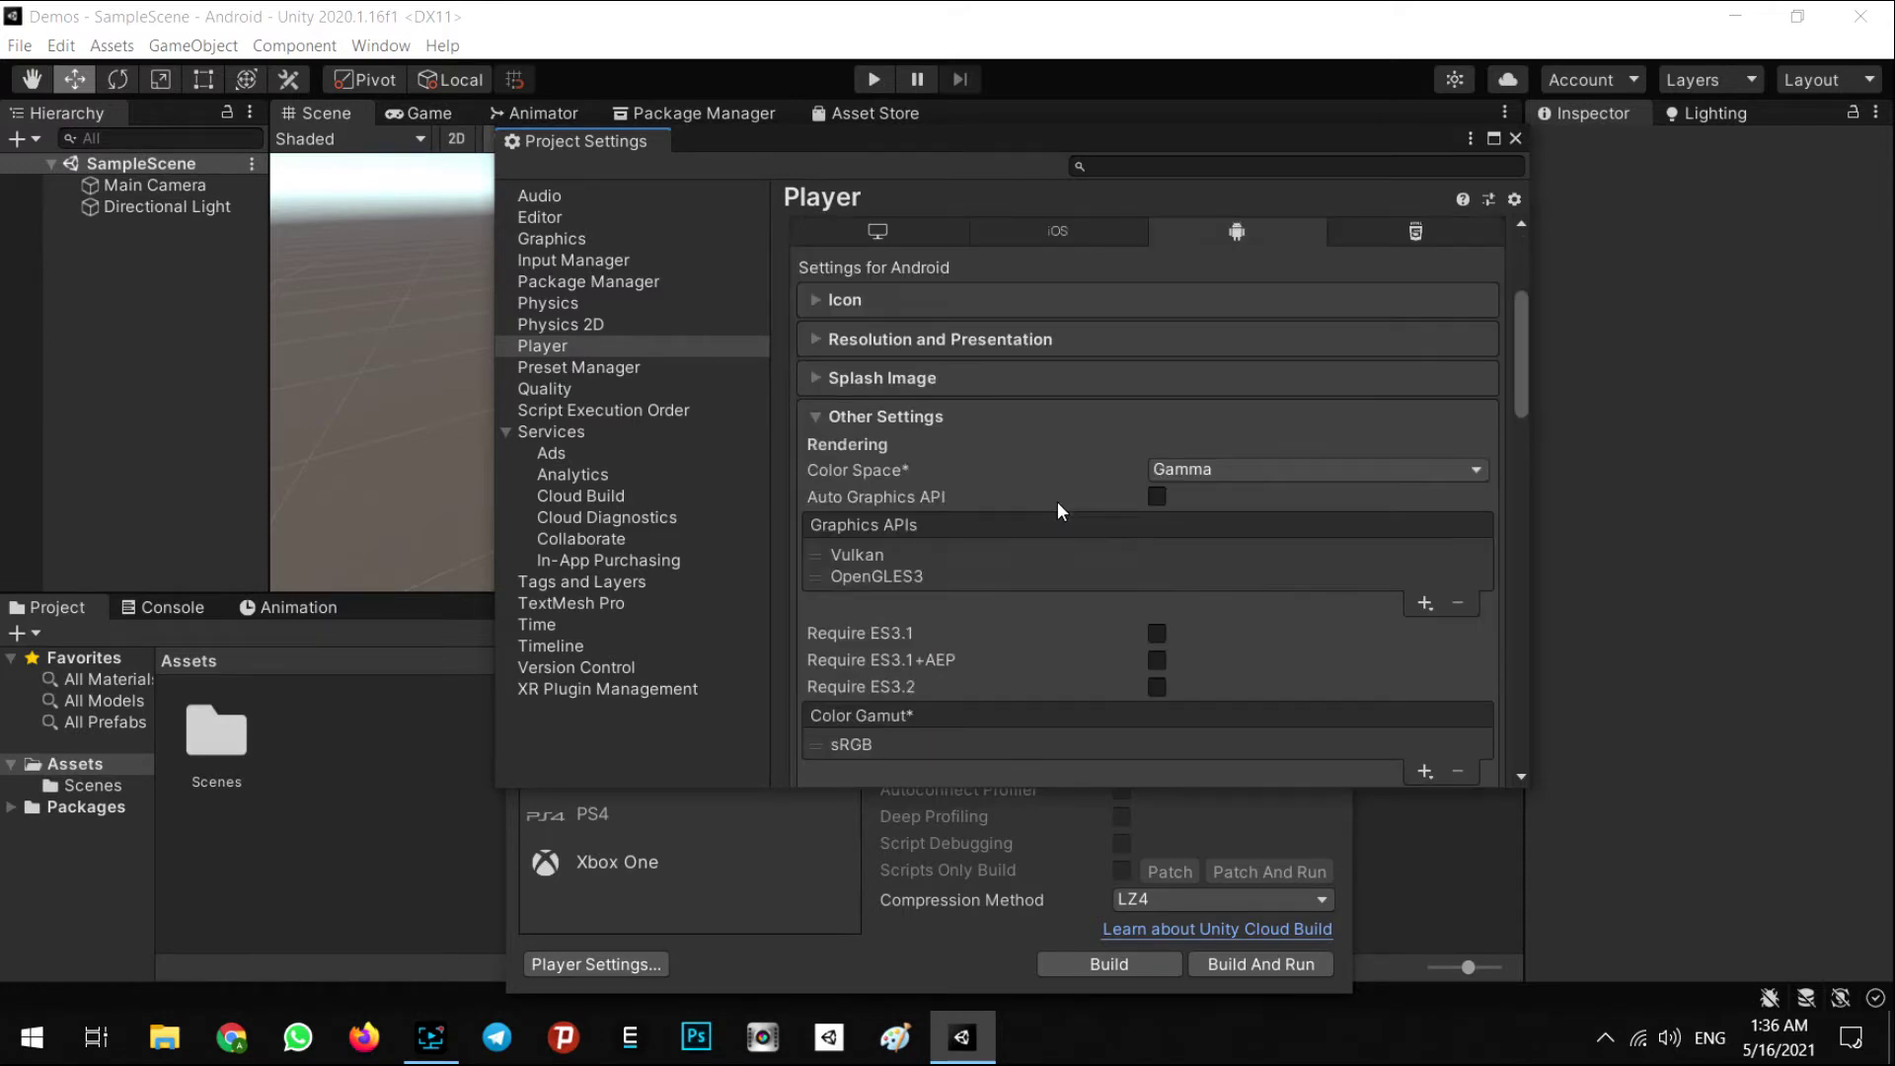
{"action": "left_click", "coordinate": [856, 553]}
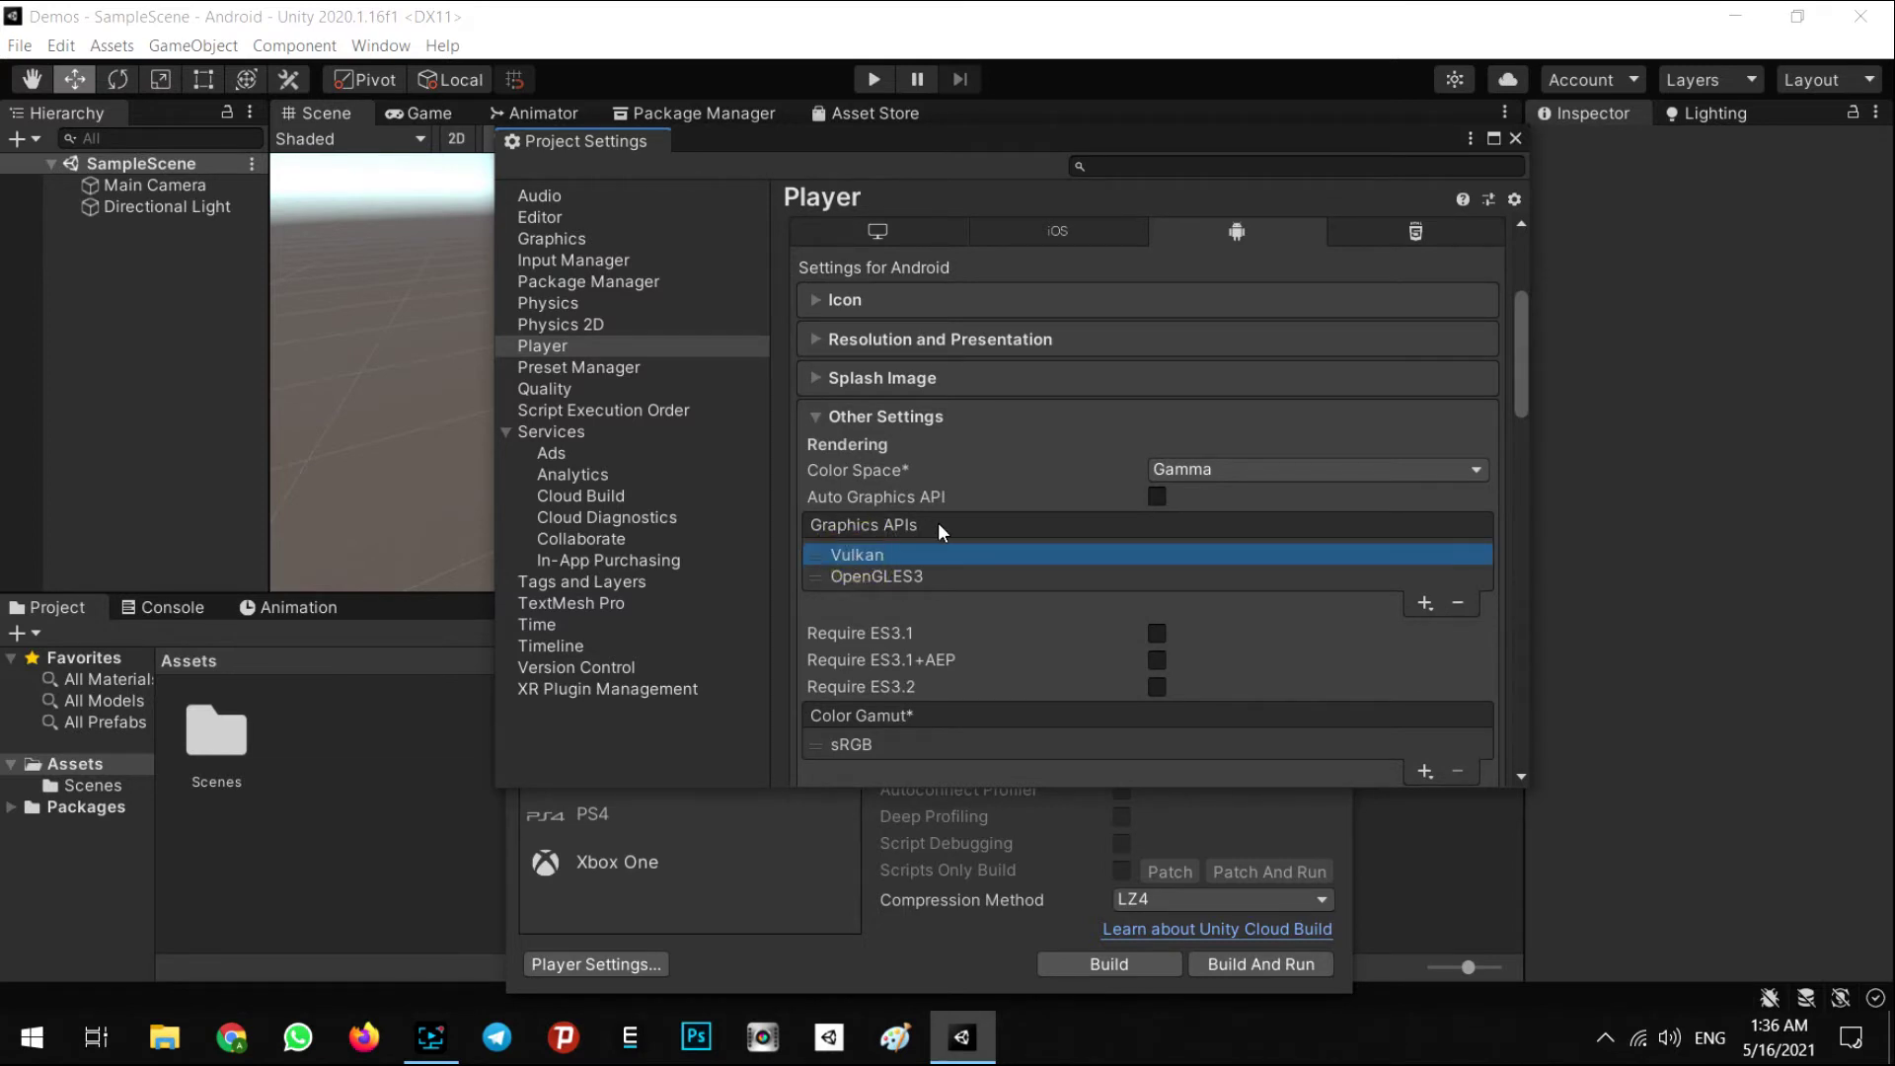
{"action": "left_click", "coordinate": [1459, 604]}
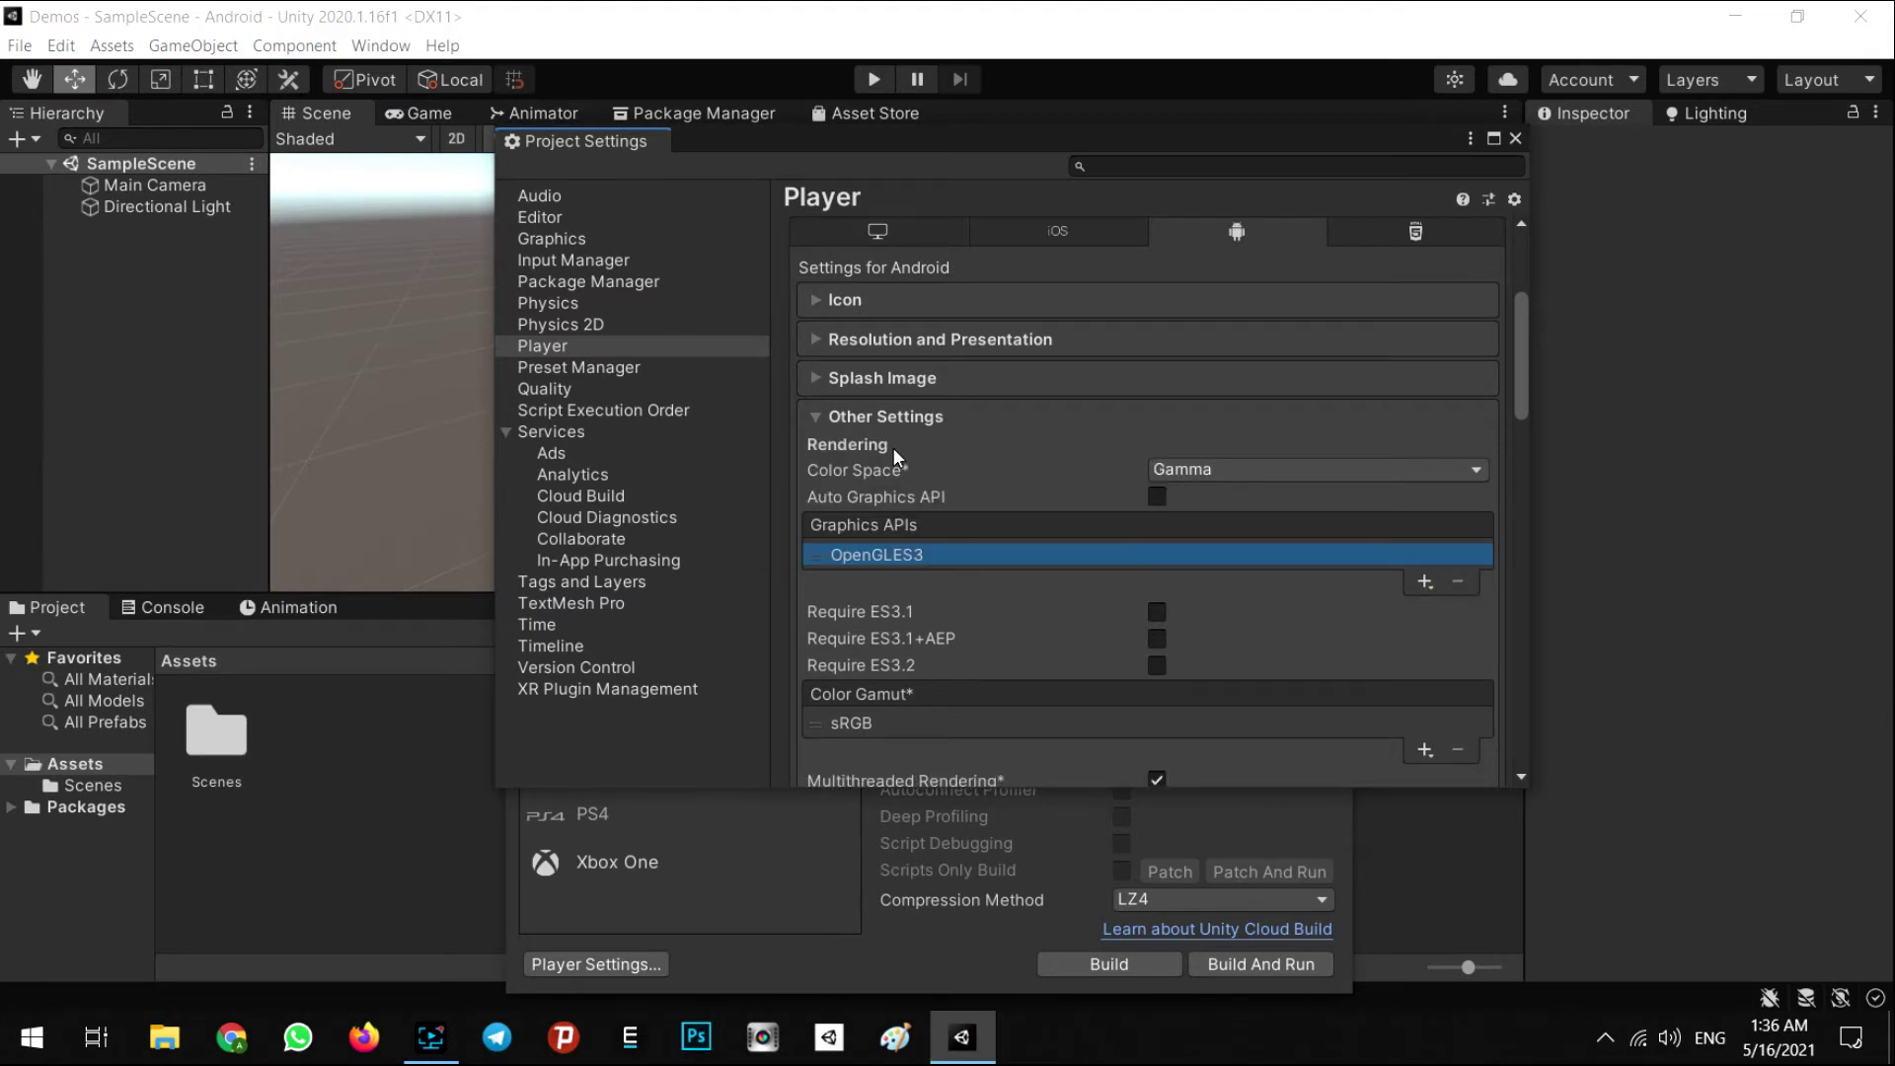
Close Build Settings and turn off Multithreaded Rendering.
{"action": "scroll", "coordinate": [1182, 542], "scroll_direction": "down", "scroll_amount": 5}
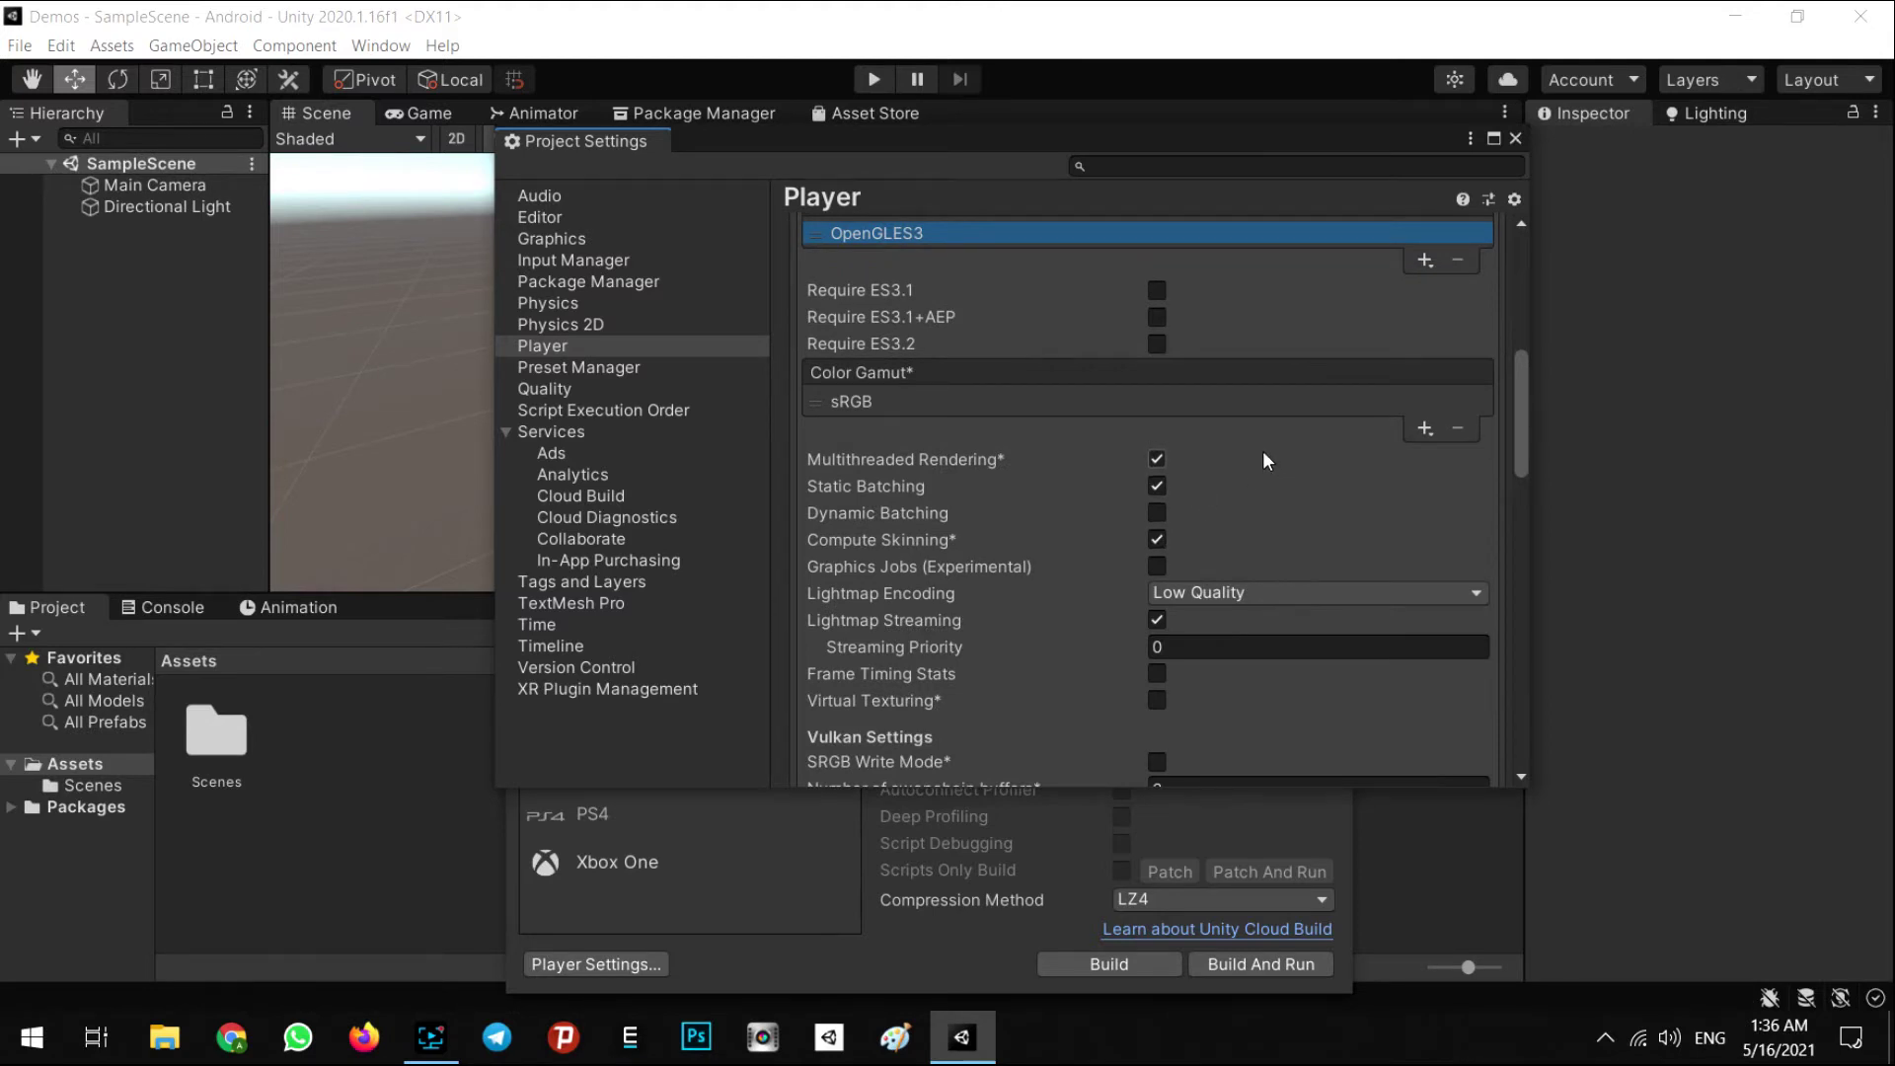
{"action": "left_click", "coordinate": [902, 920]}
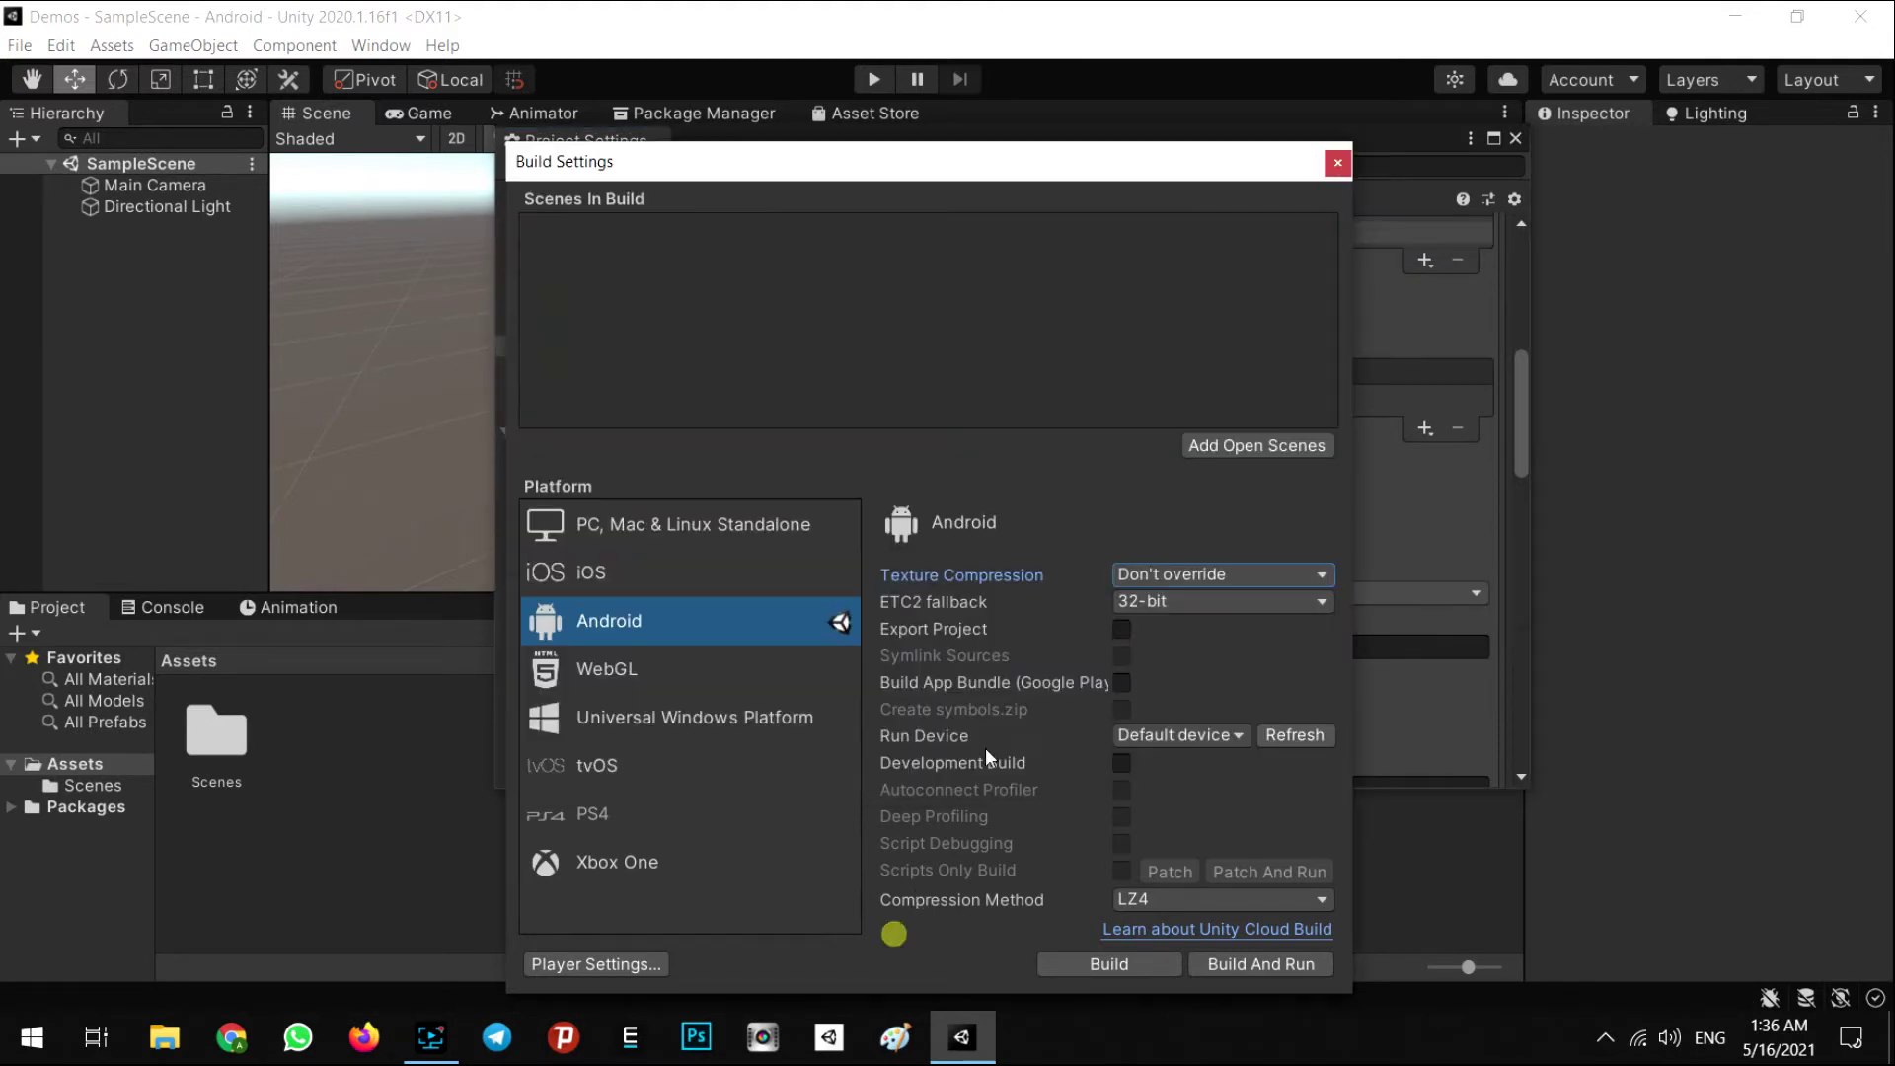
{"action": "left_click", "coordinate": [1341, 157]}
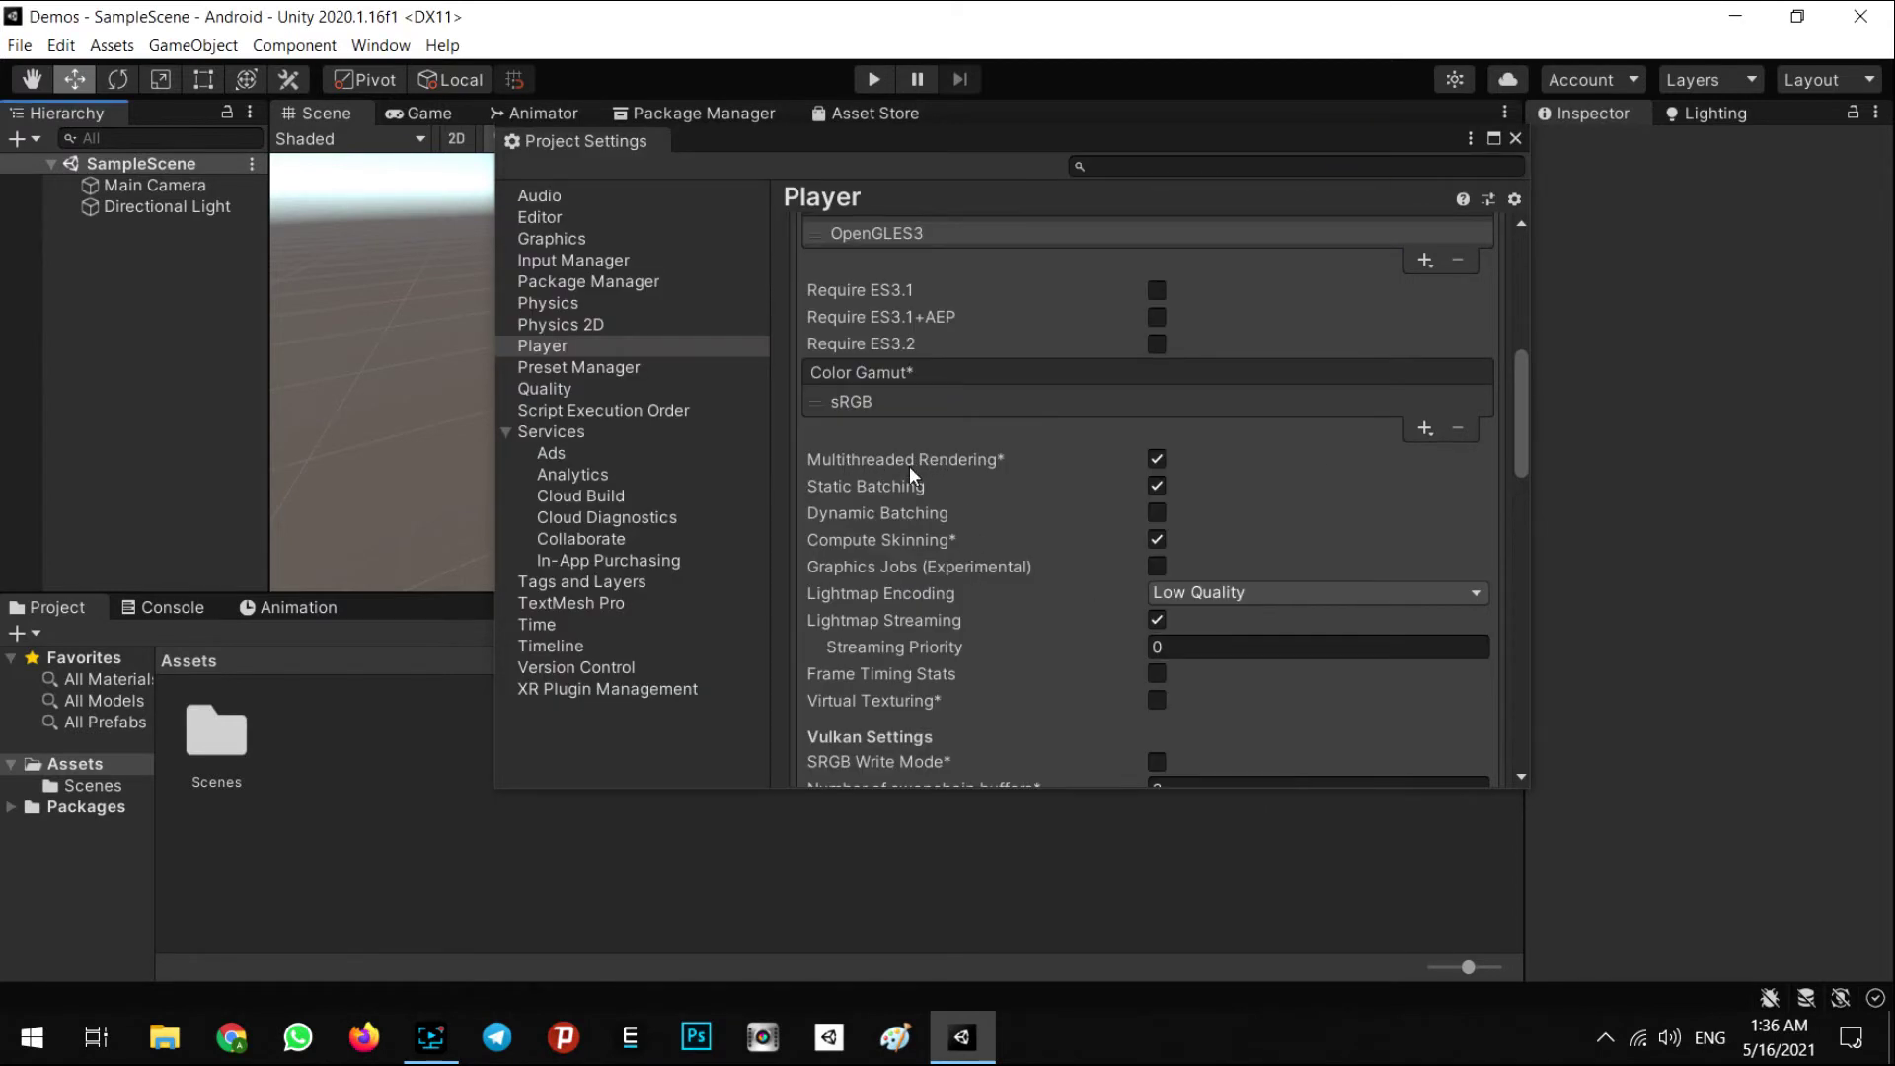
{"action": "left_click", "coordinate": [1159, 459]}
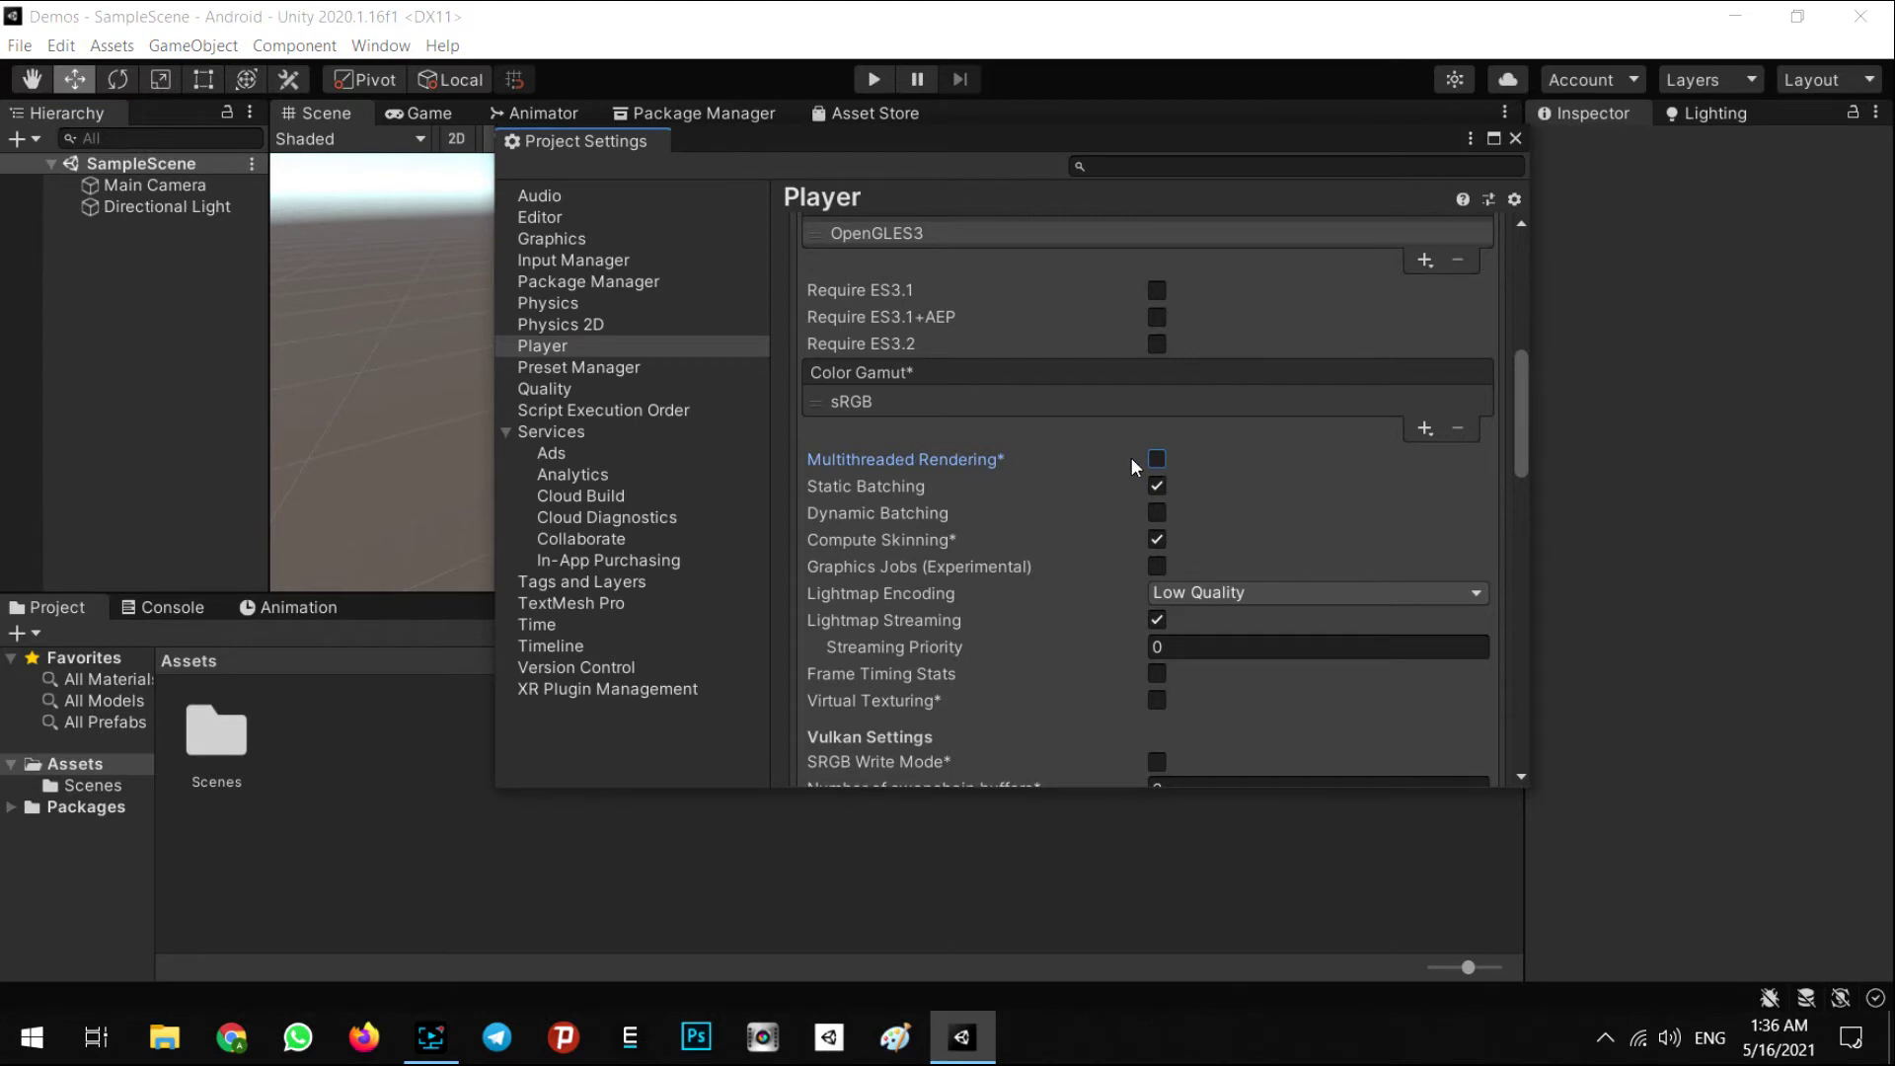
{"action": "scroll", "coordinate": [1282, 538], "scroll_direction": "down", "scroll_amount": 3}
{"action": "scroll", "coordinate": [1285, 533], "scroll_direction": "down", "scroll_amount": 4}
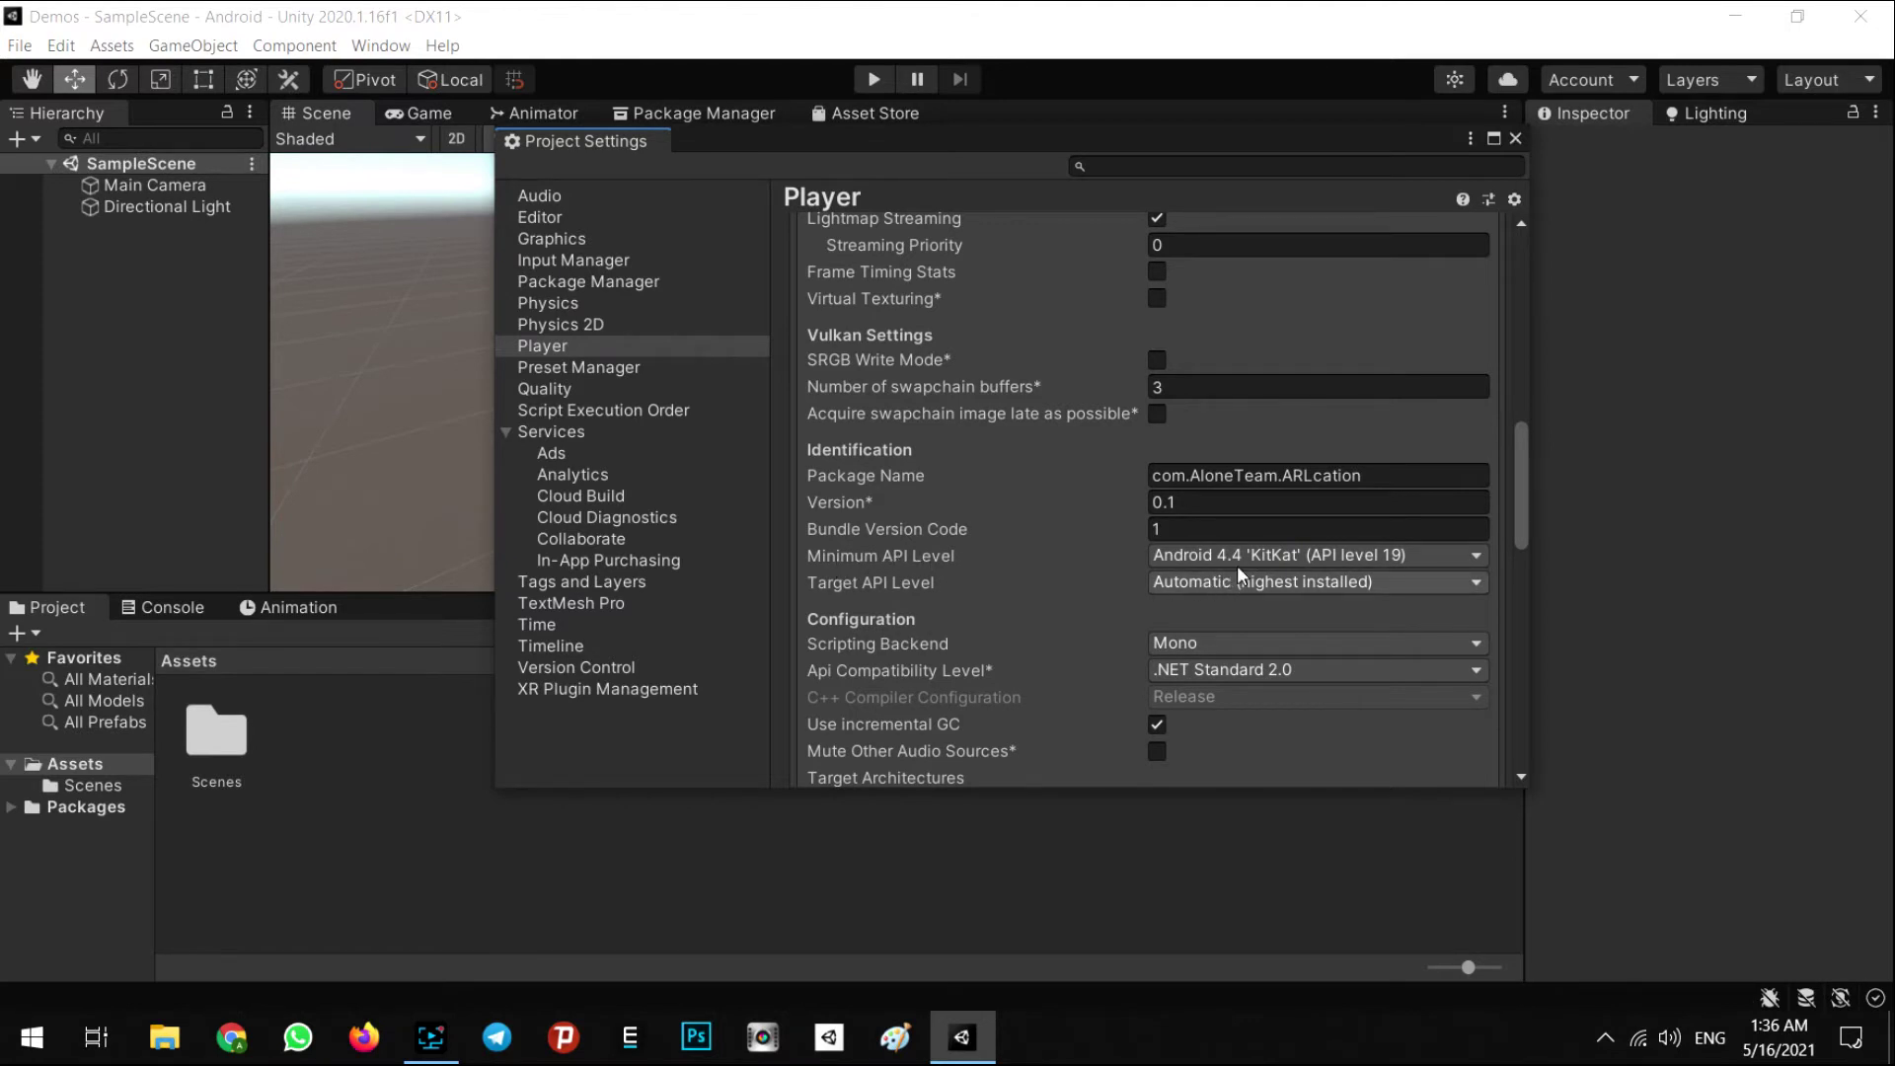
{"action": "left_click", "coordinate": [1411, 556]}
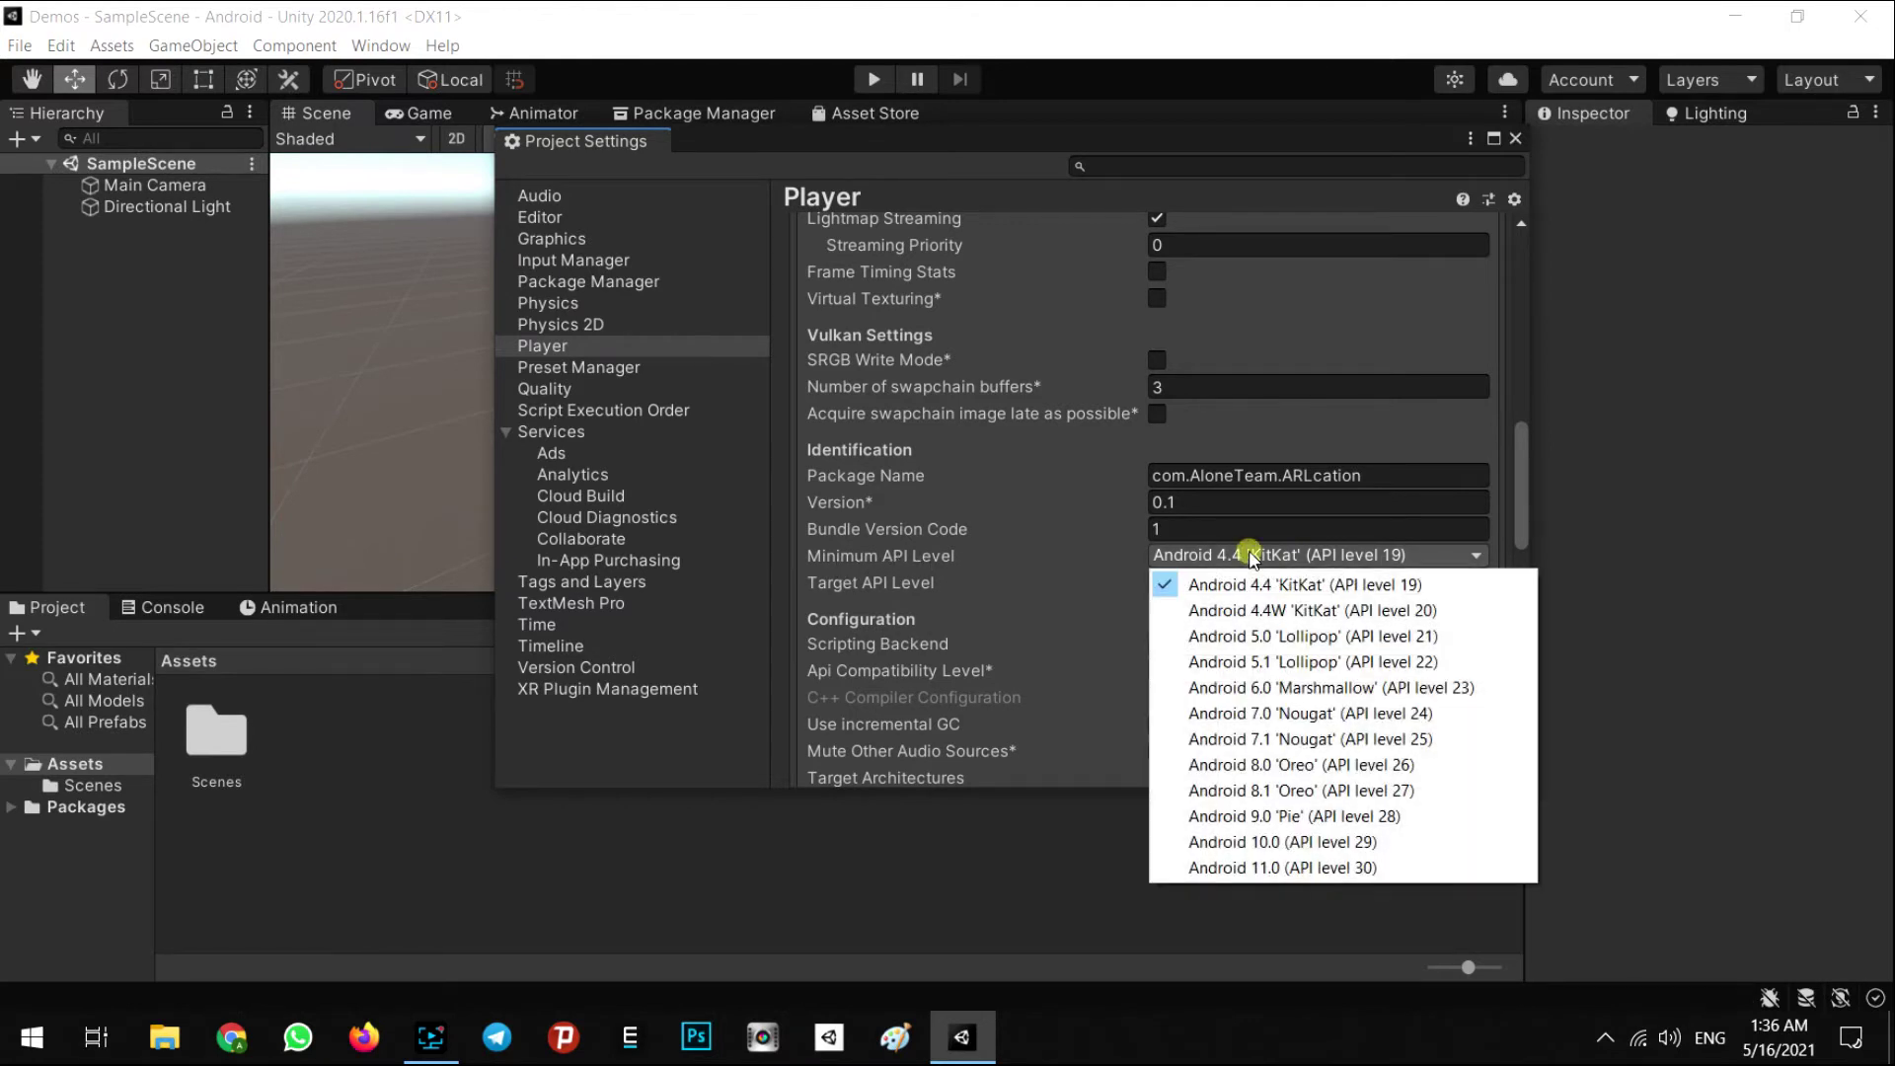
Set Minimum API Level to Android 8.0 'Oreo' (API level 26) and close Project Settings.
{"action": "left_click", "coordinate": [1299, 774]}
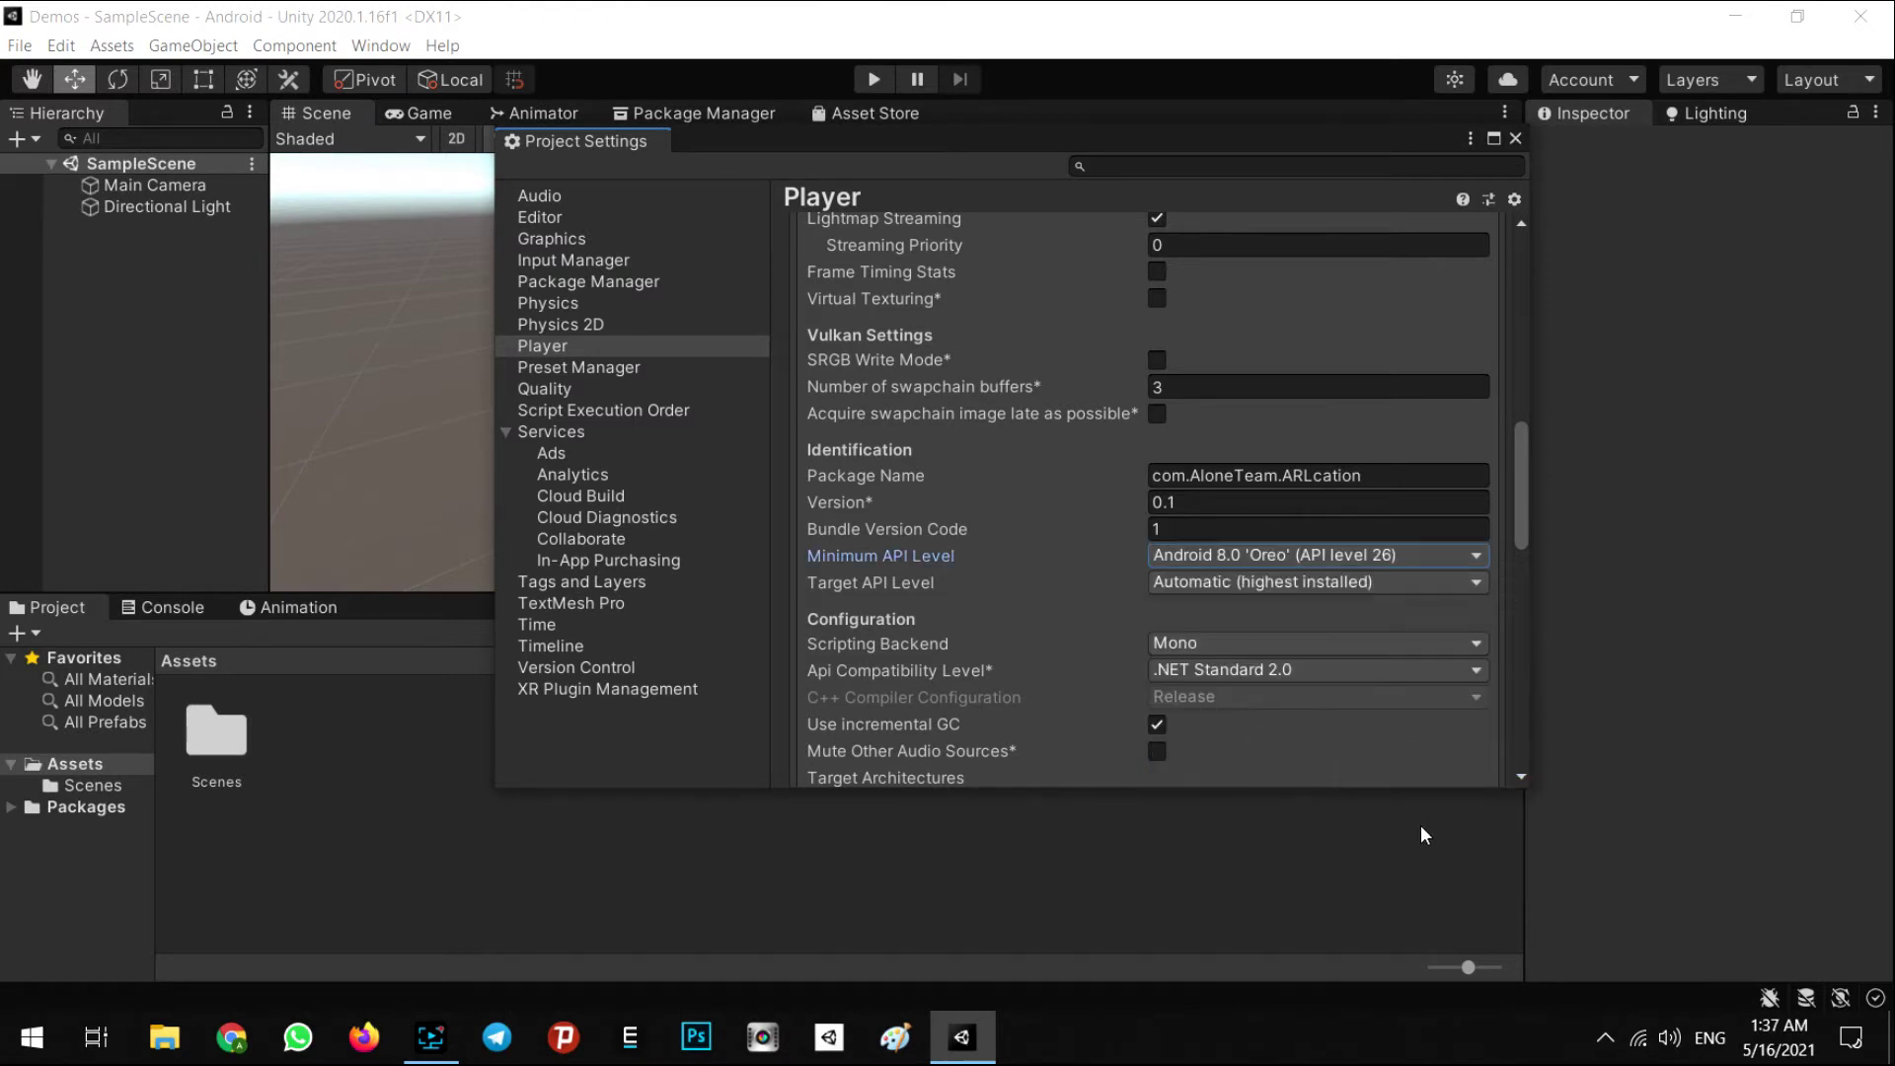
{"action": "scroll", "coordinate": [1106, 639], "scroll_direction": "down", "scroll_amount": 3}
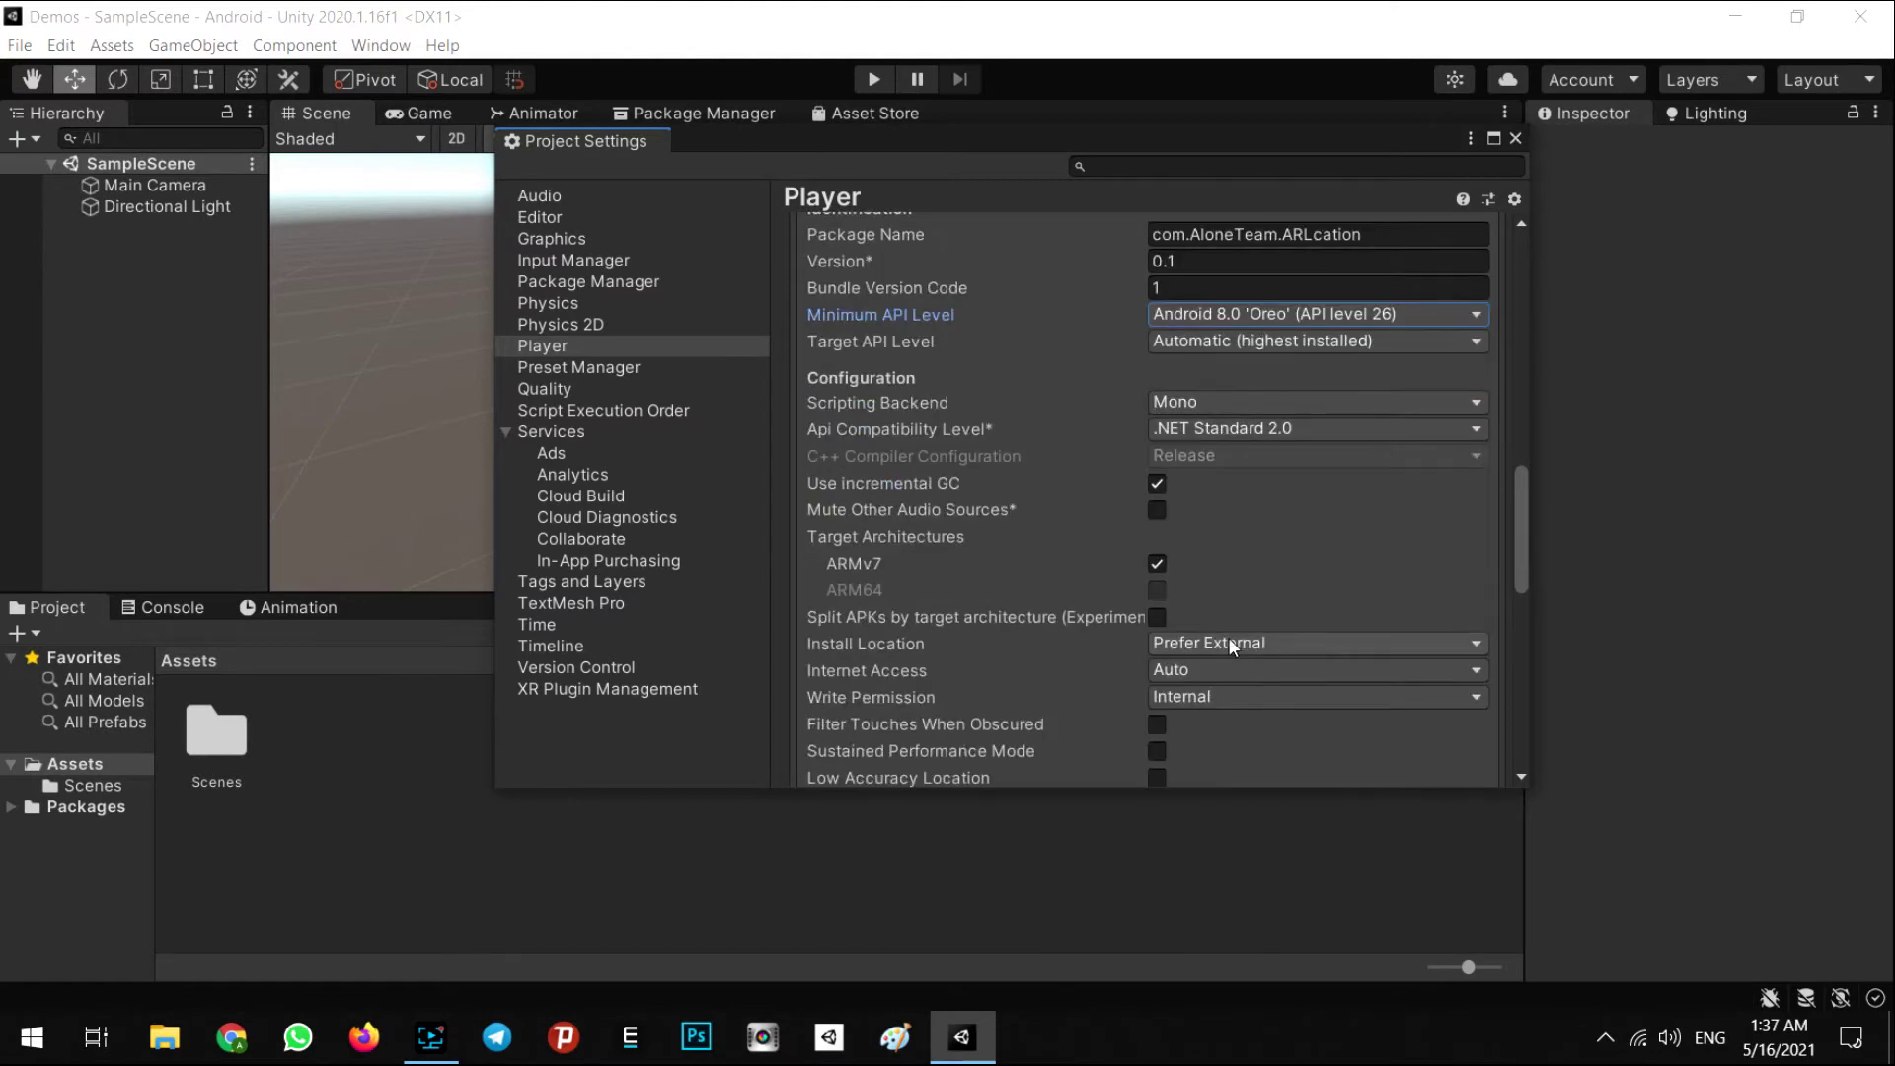
{"action": "scroll", "coordinate": [1378, 697], "scroll_direction": "down", "scroll_amount": 2}
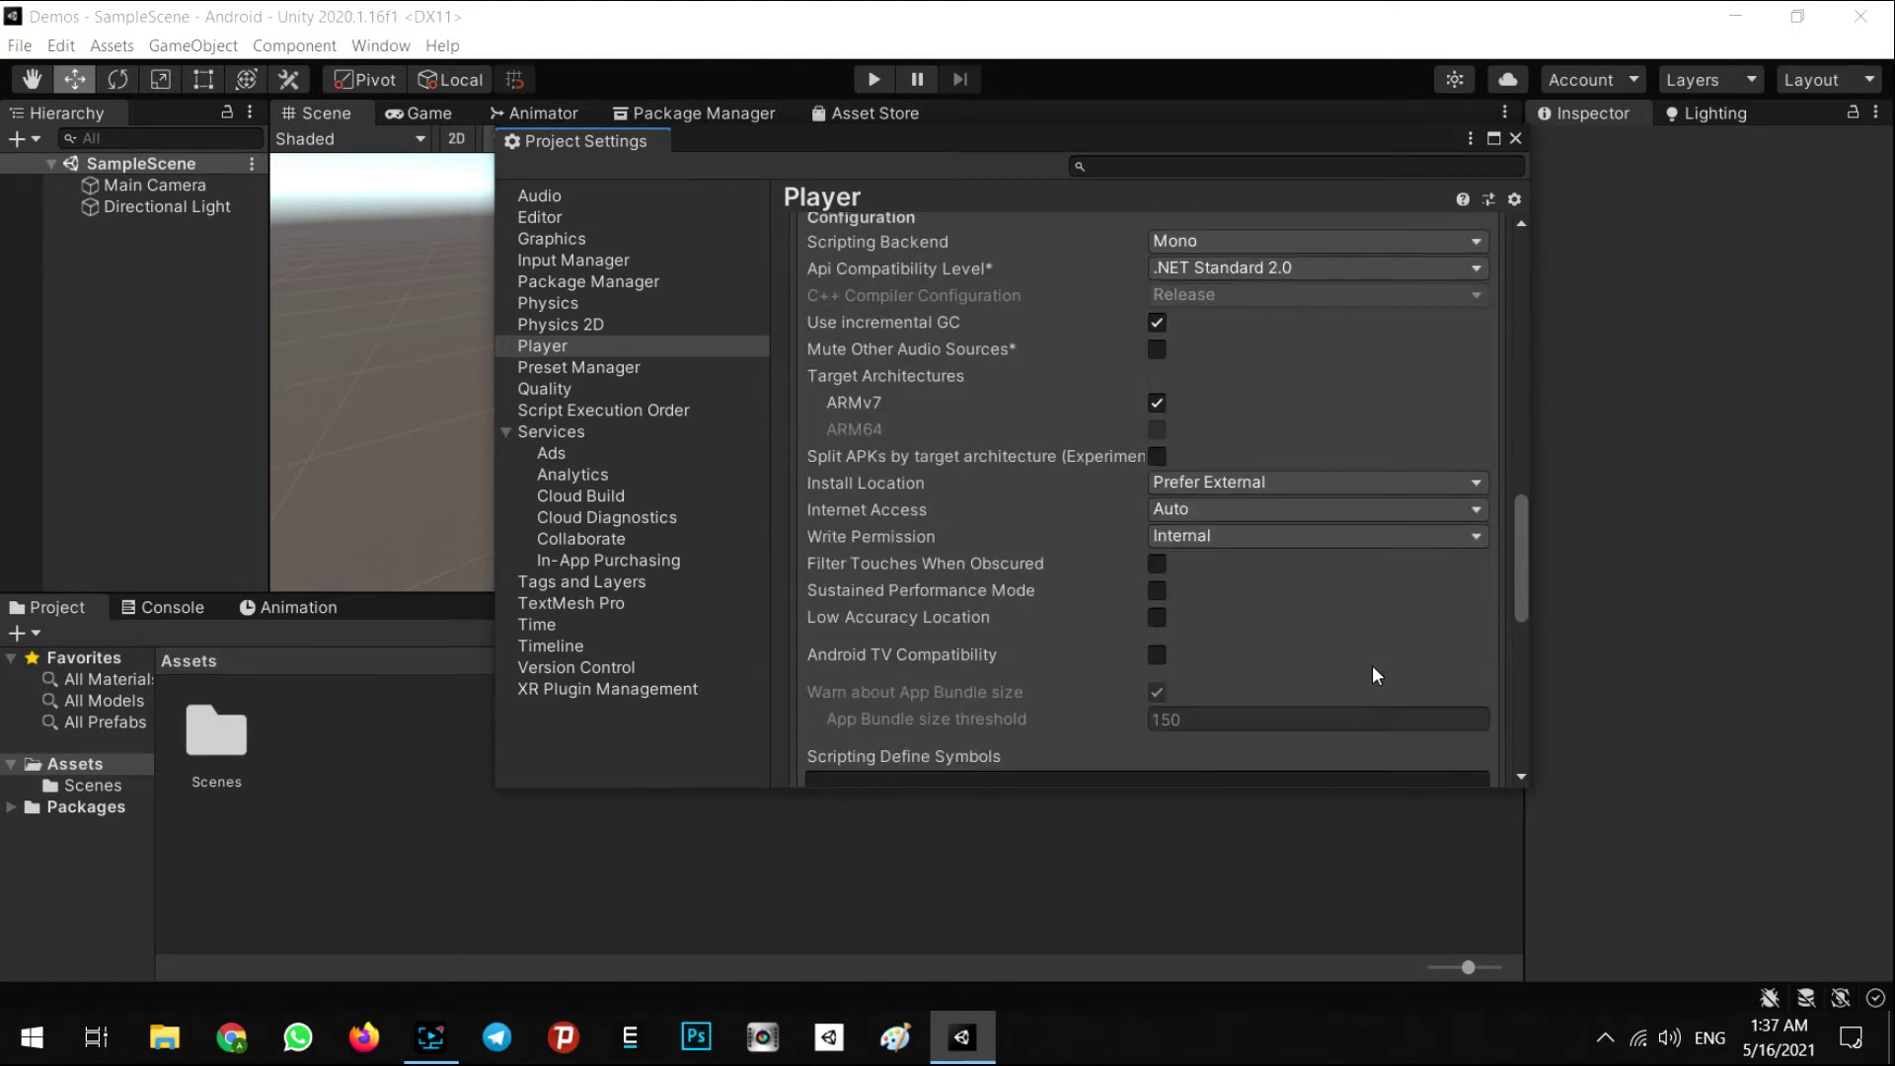
{"action": "scroll", "coordinate": [1372, 665], "scroll_direction": "down", "scroll_amount": 2}
{"action": "scroll", "coordinate": [1372, 665], "scroll_direction": "up", "scroll_amount": 4}
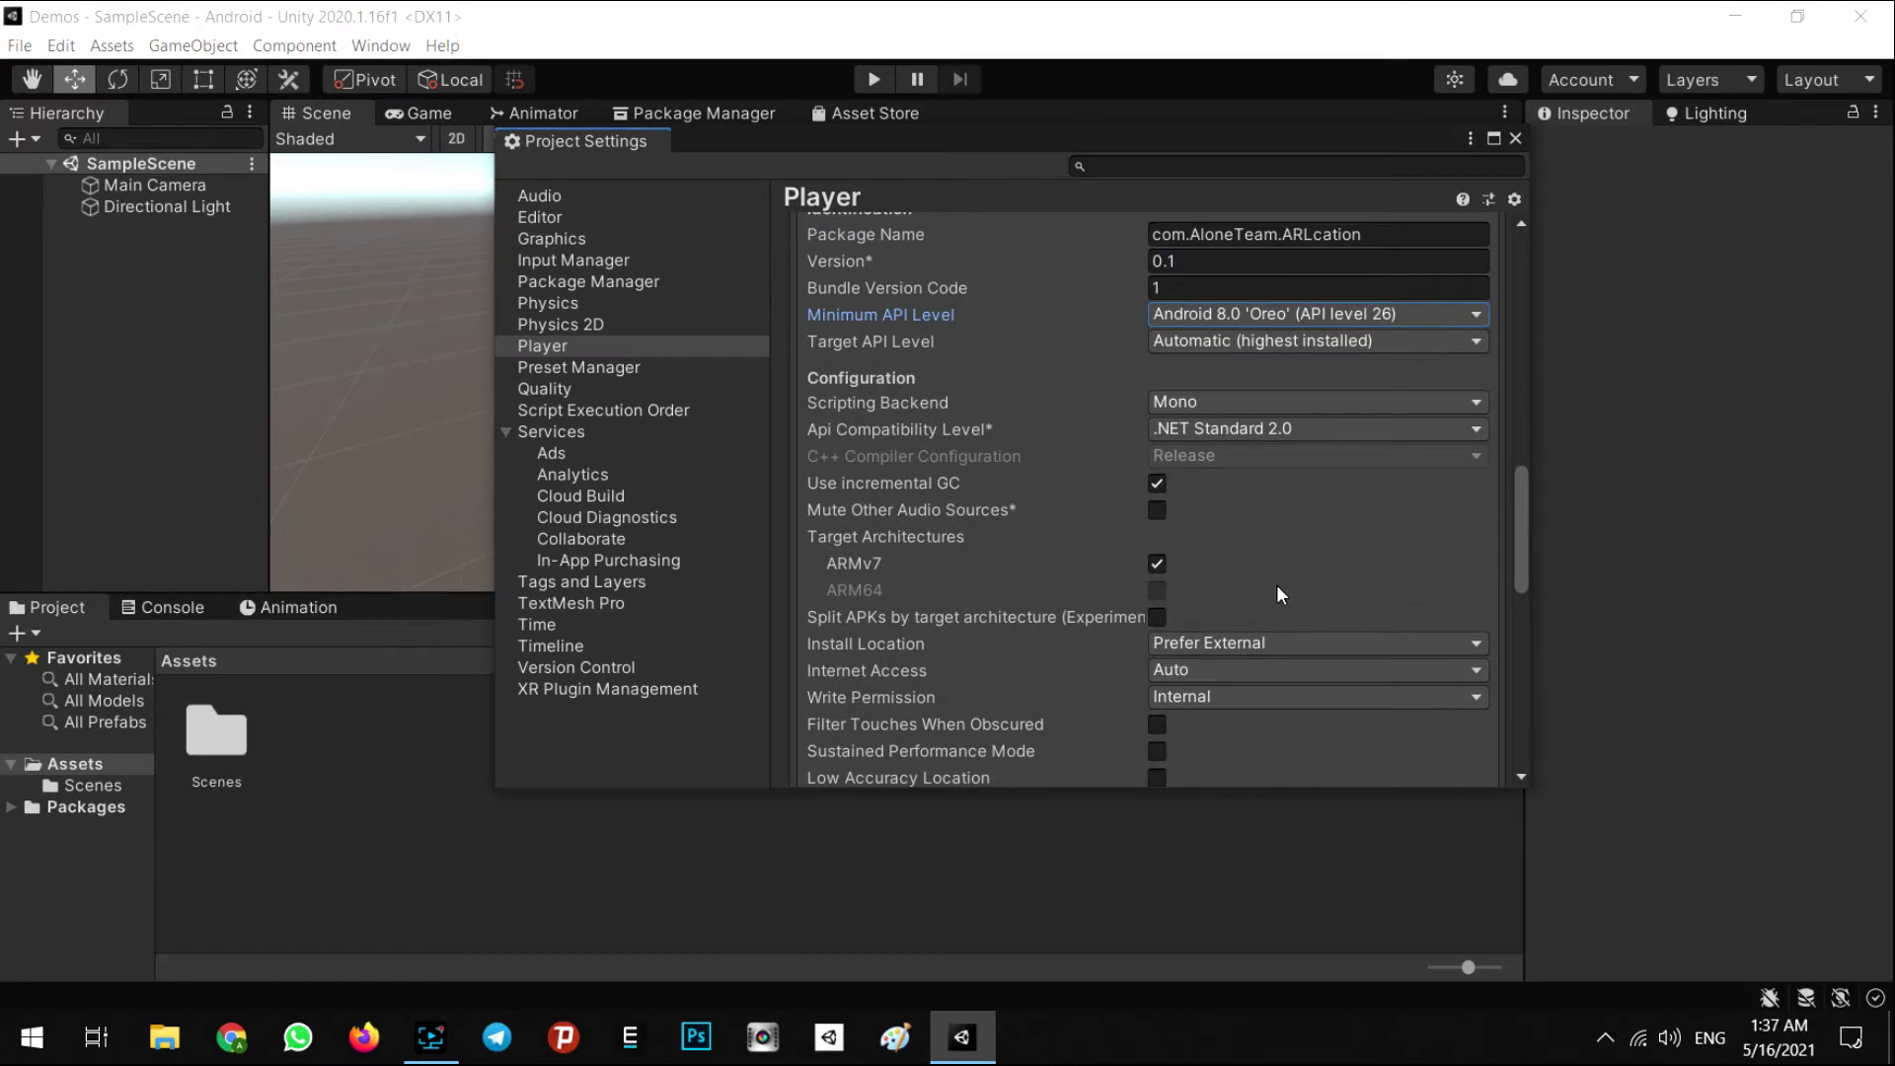
{"action": "scroll", "coordinate": [1273, 584], "scroll_direction": "up", "scroll_amount": 8}
{"action": "scroll", "coordinate": [1289, 584], "scroll_direction": "up", "scroll_amount": 5}
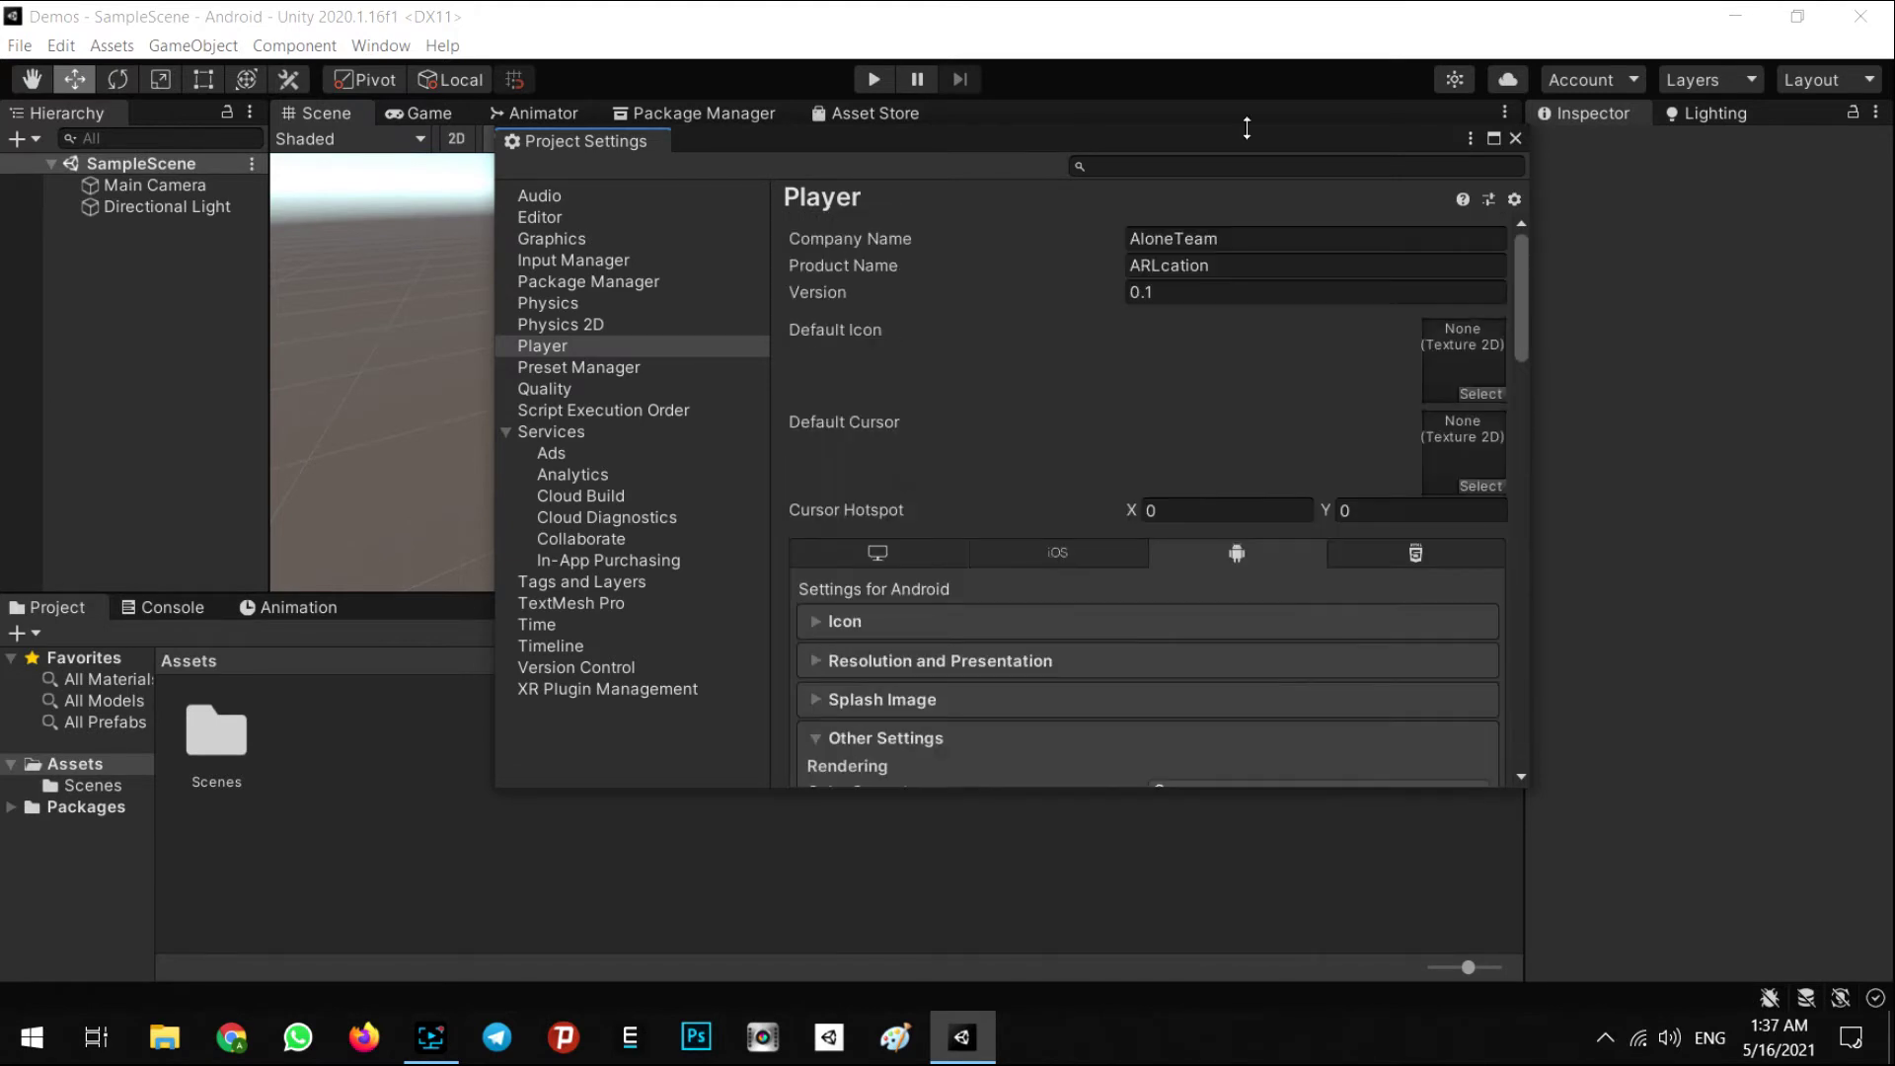
{"action": "left_click", "coordinate": [1515, 138]}
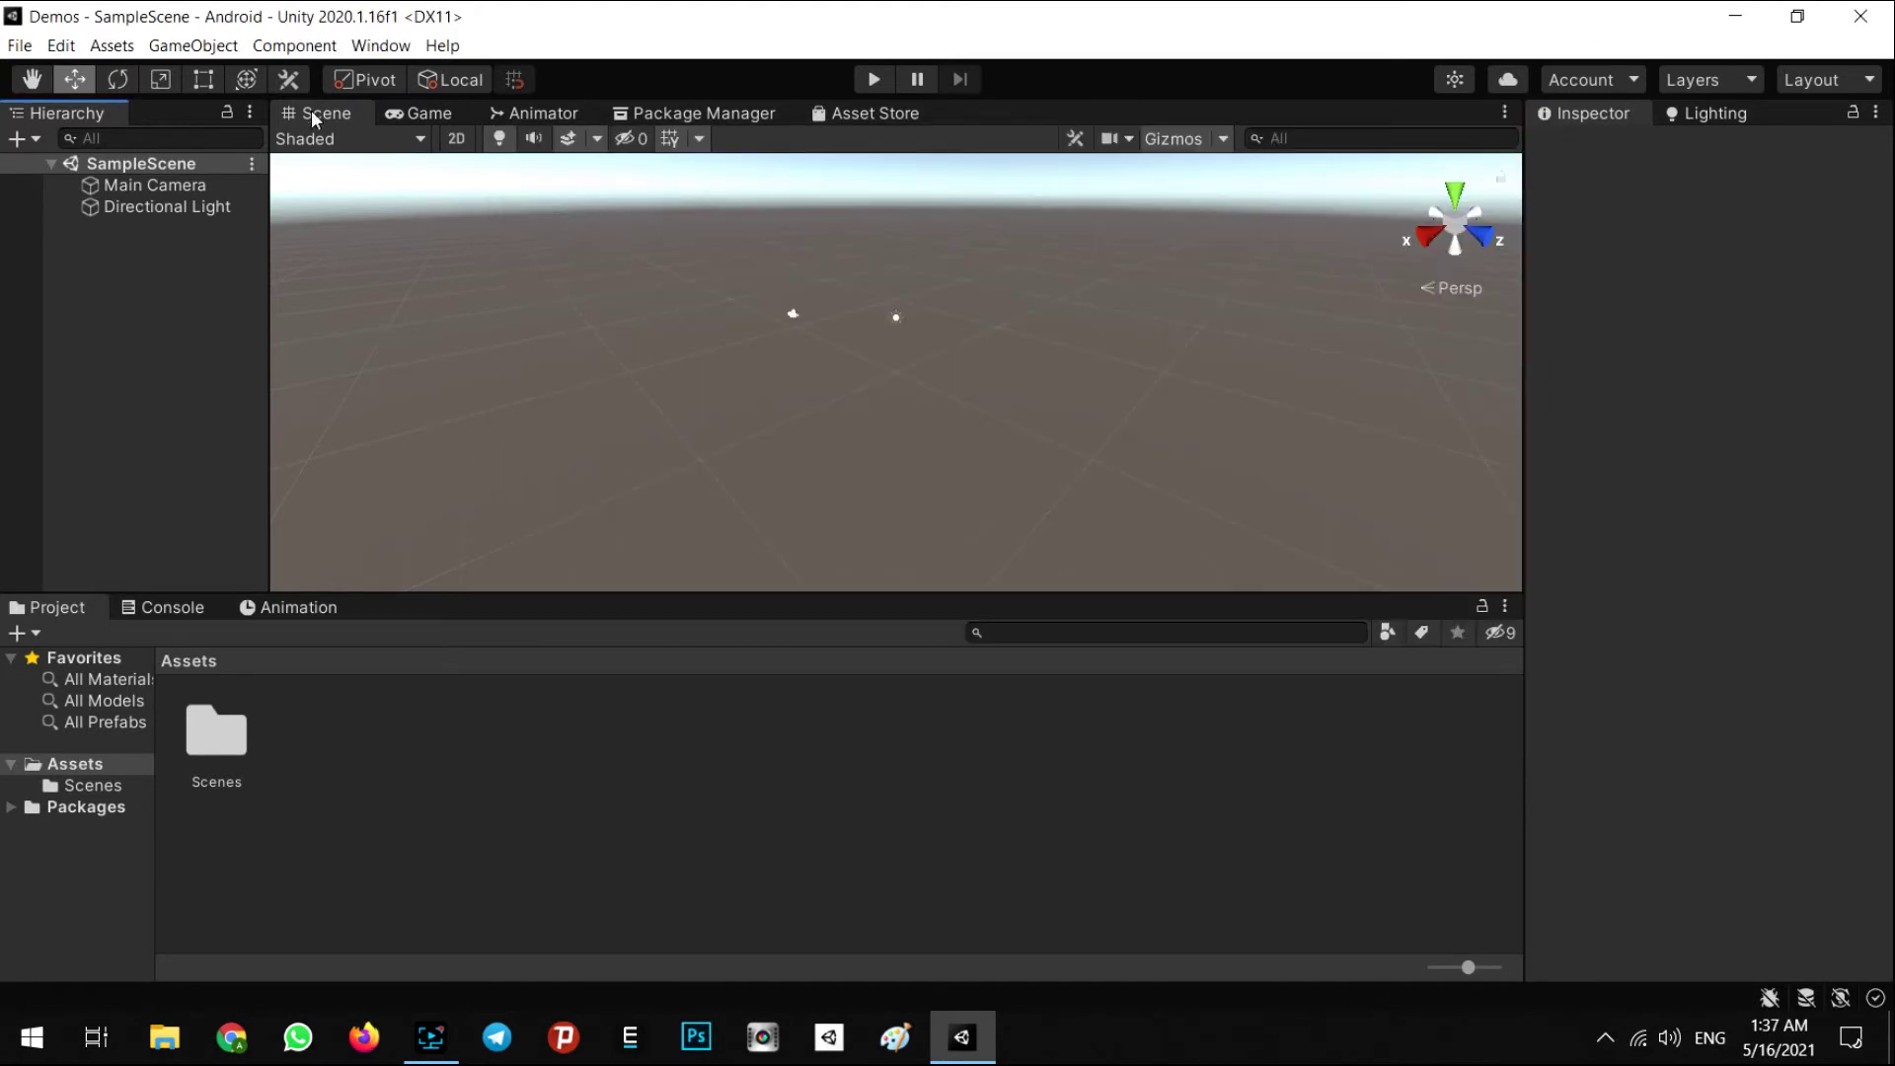
{"action": "left_click", "coordinate": [375, 46]}
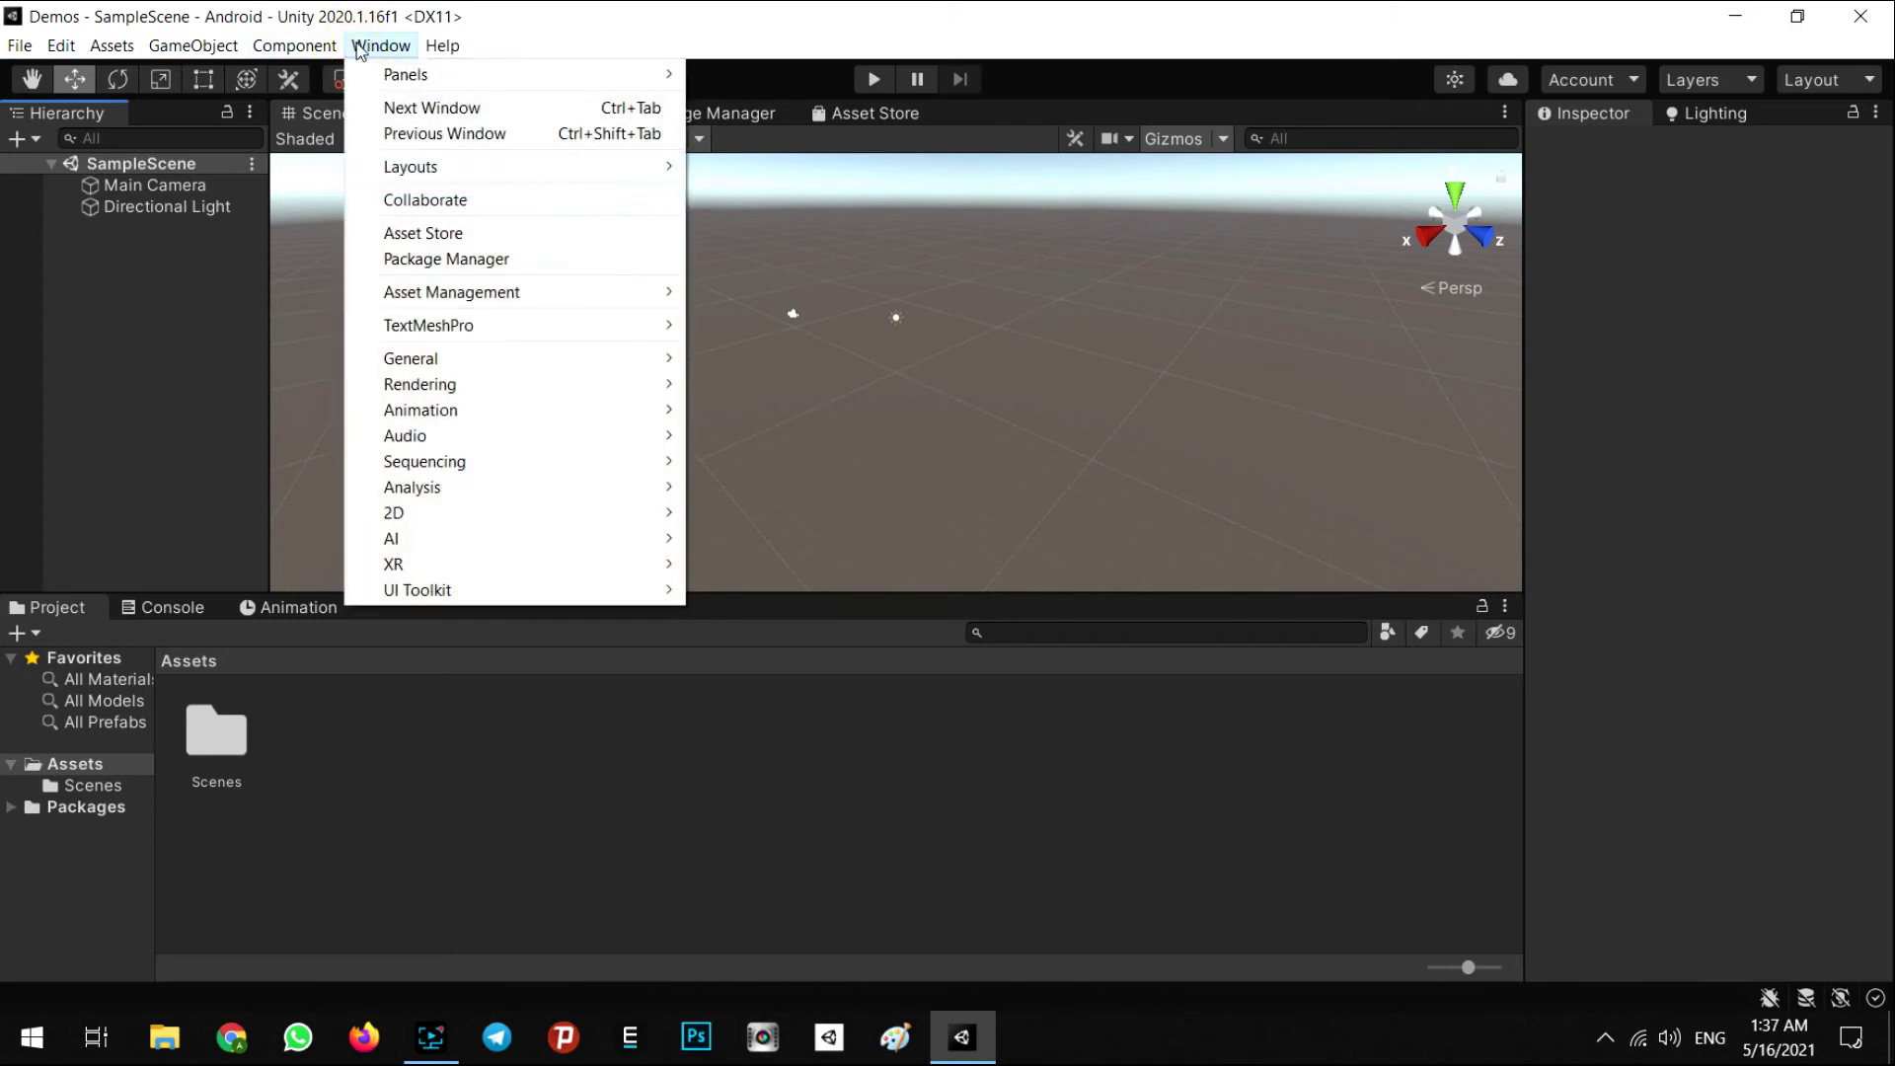
Open Package Manager and list the Unity Registry packages.
{"action": "left_click", "coordinate": [420, 260]}
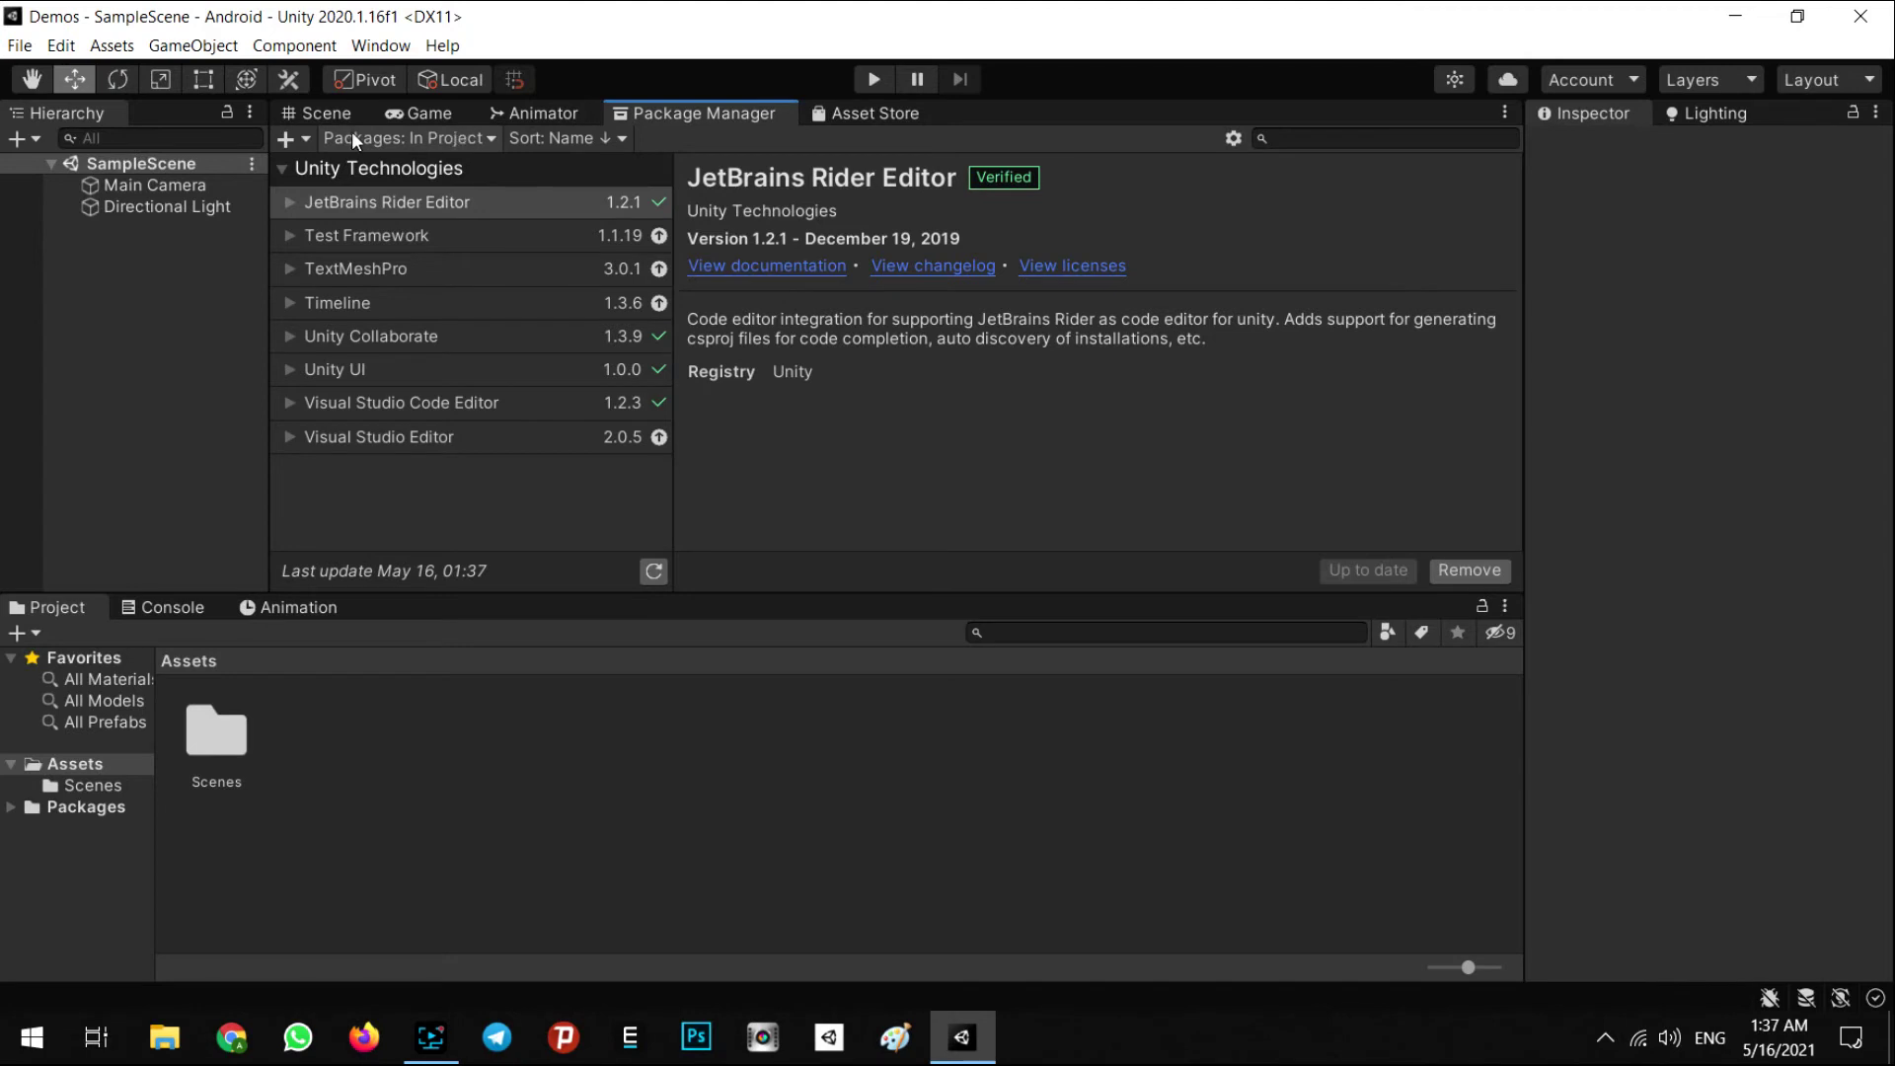
{"action": "left_click", "coordinate": [458, 136]}
{"action": "left_click", "coordinate": [422, 174]}
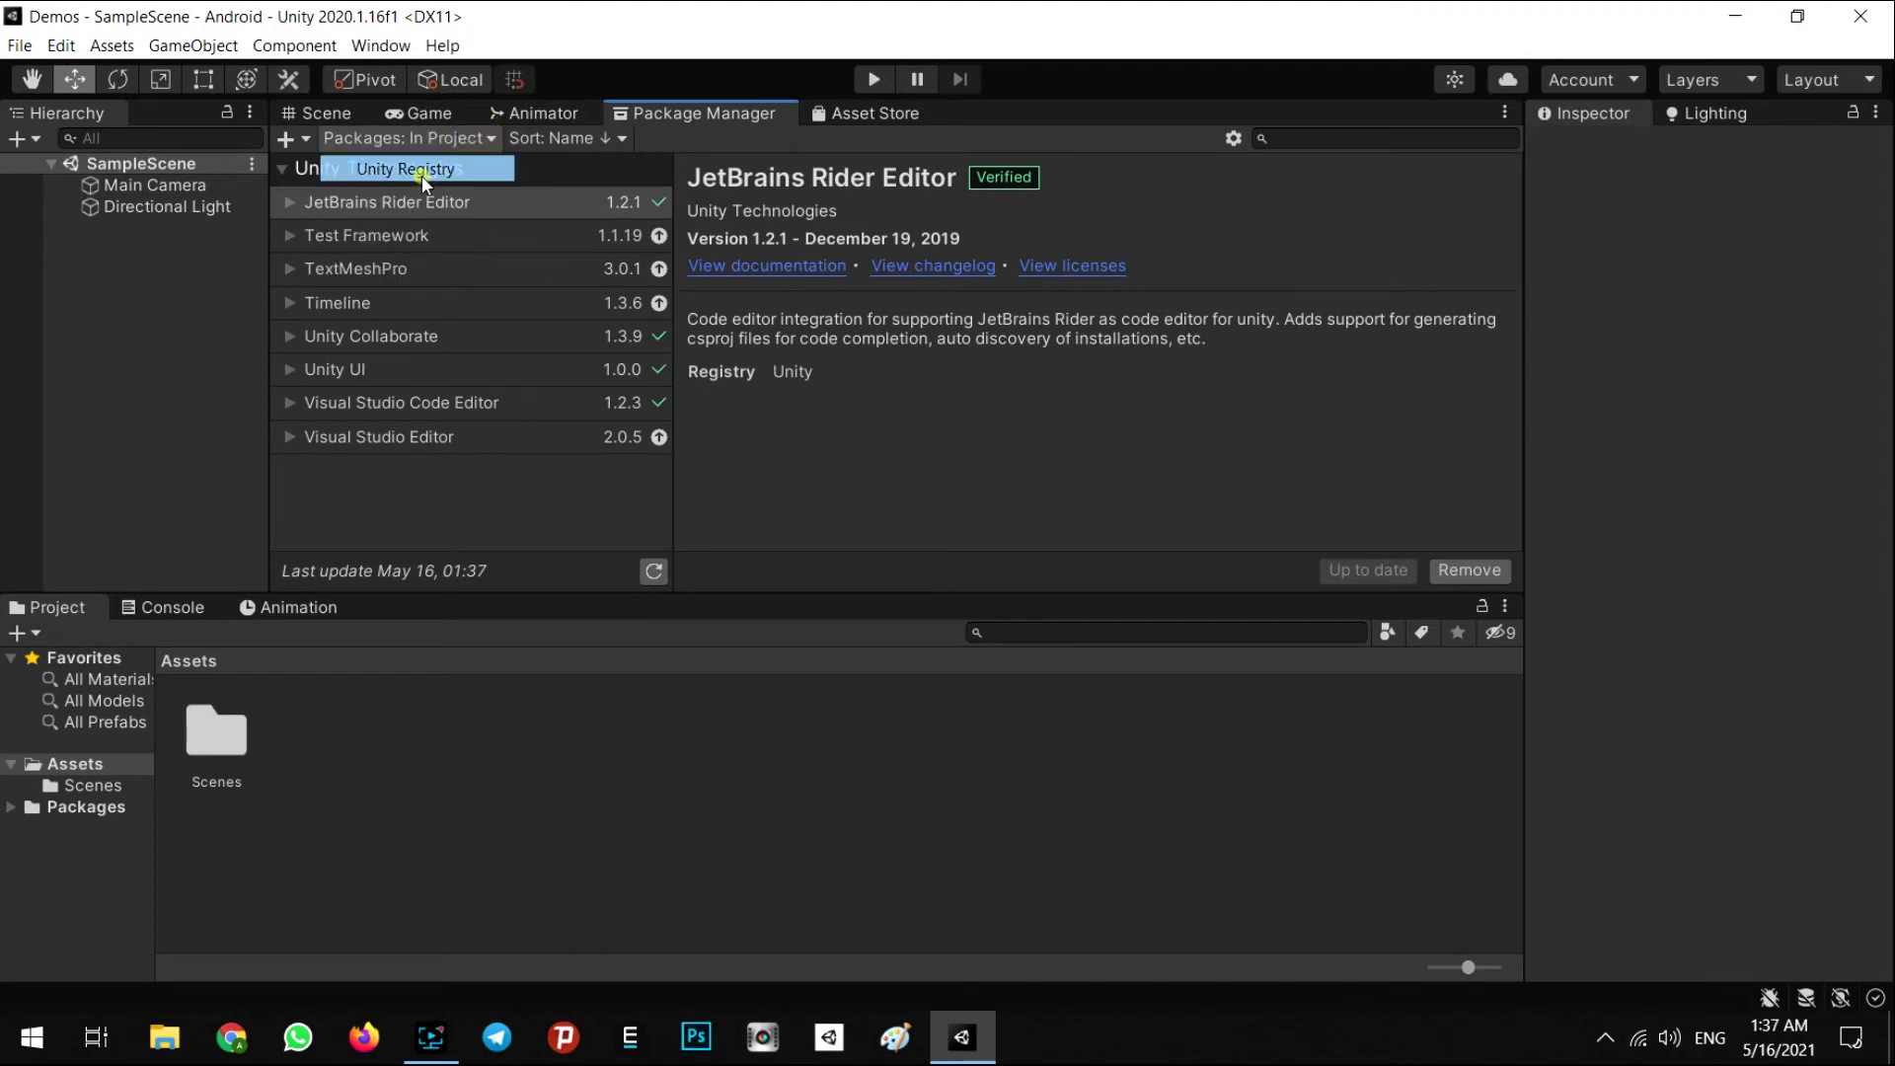
{"action": "left_click_drag", "start_coordinate": [717, 589], "coordinate": [717, 616]}
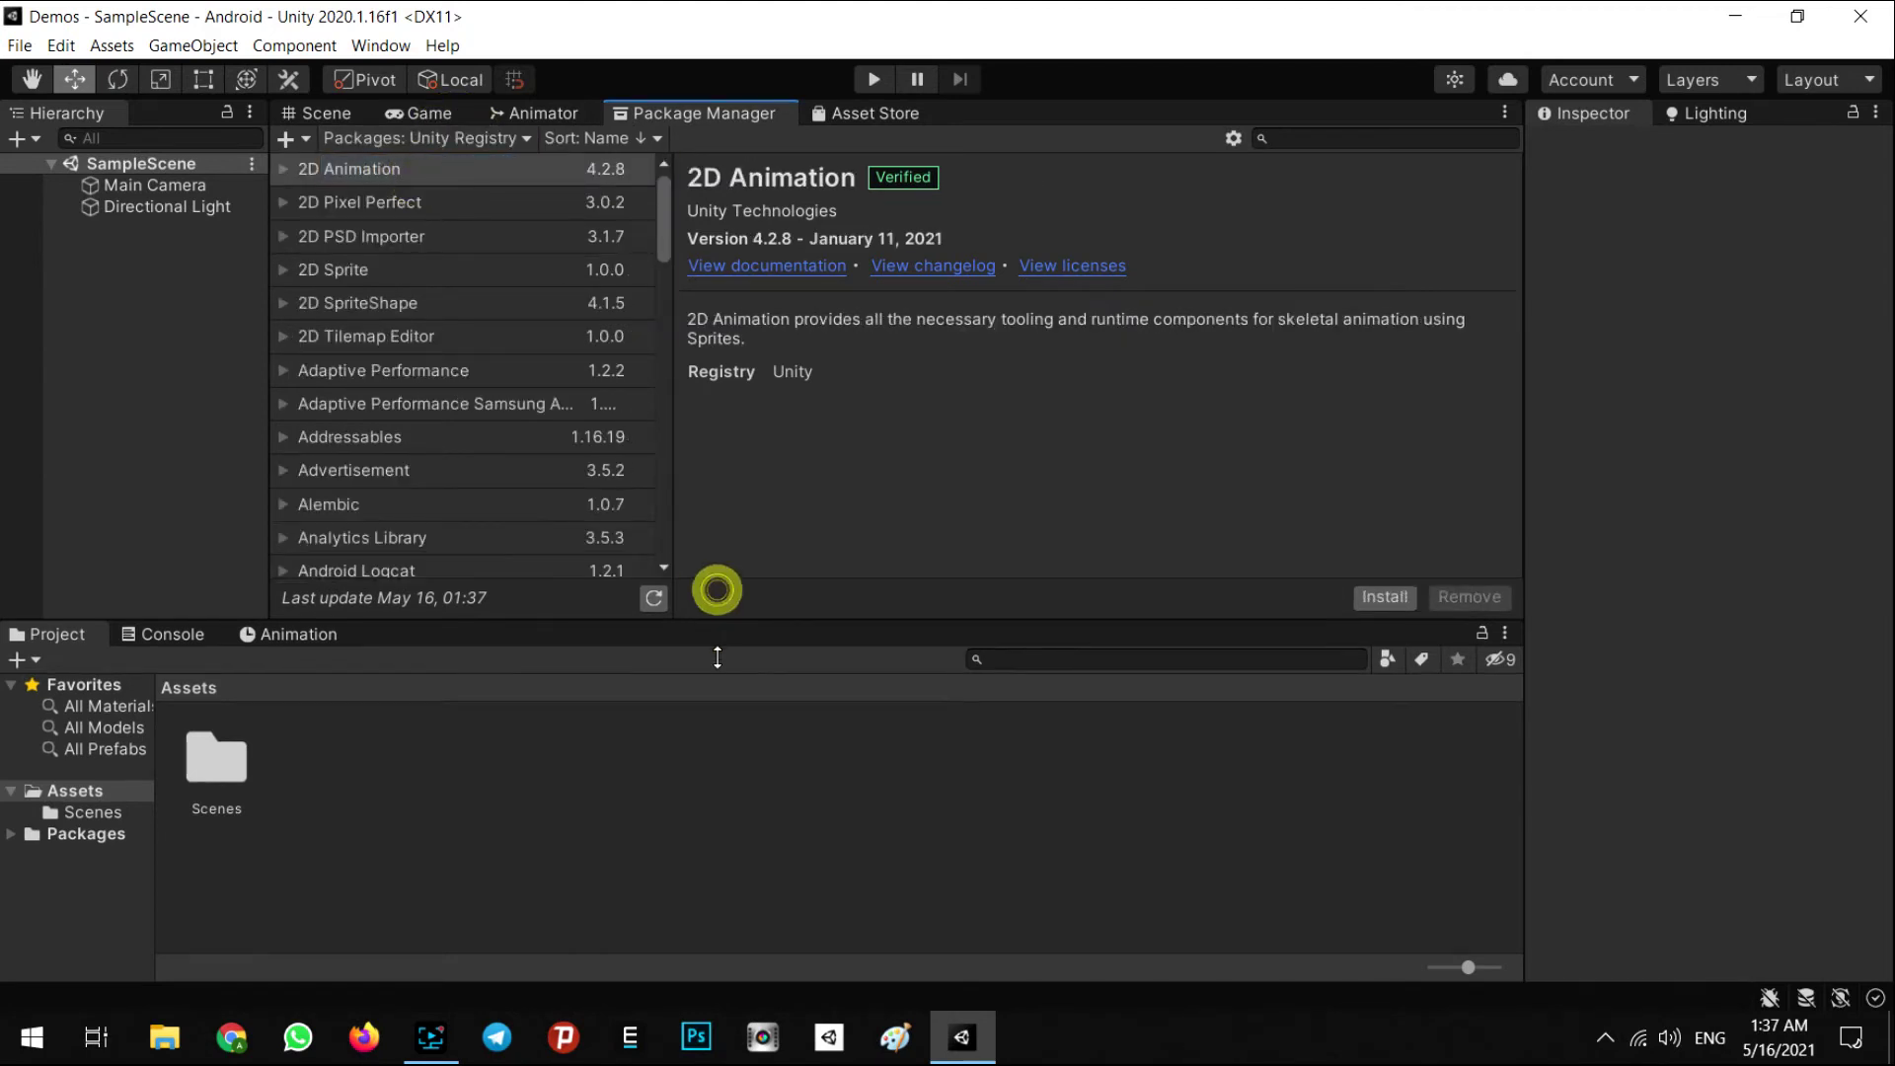
{"action": "scroll", "coordinate": [508, 350], "scroll_direction": "down", "scroll_amount": 5}
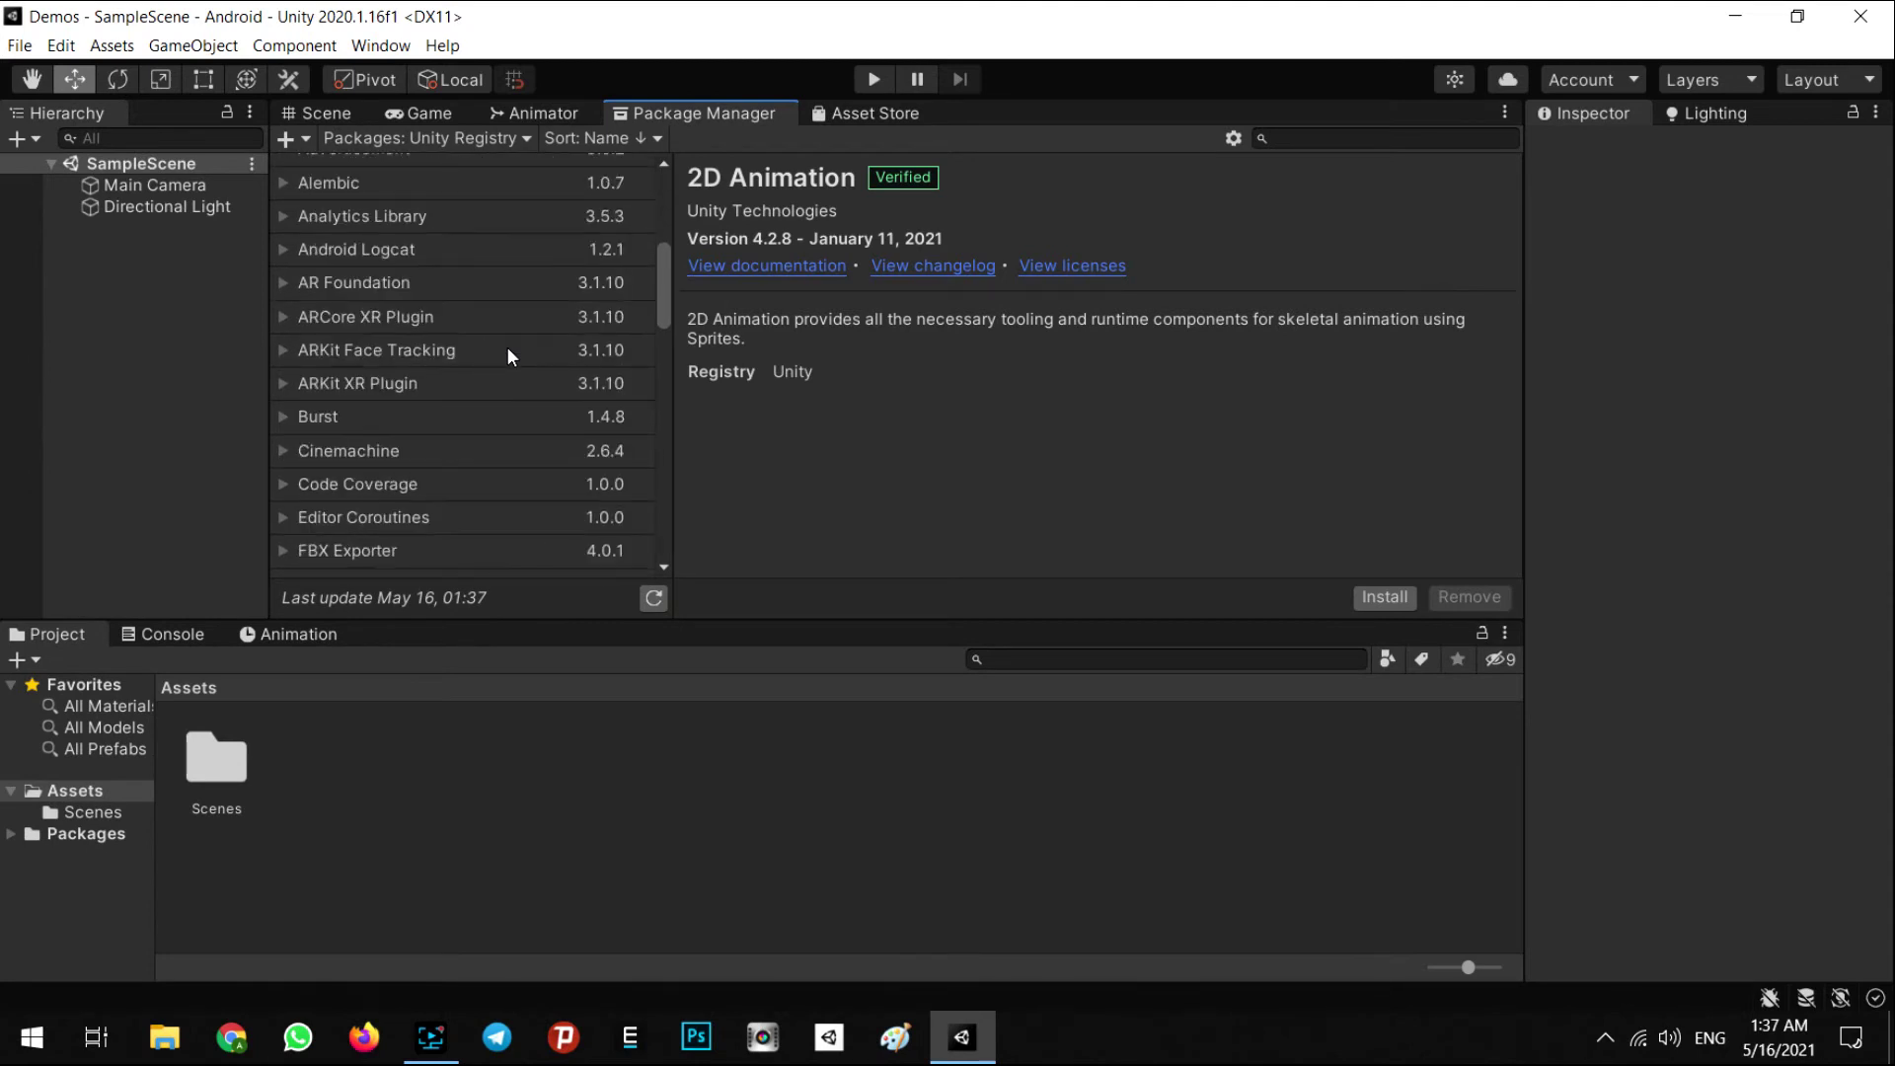
Select AR Foundation version 4.1.7 and install it.
{"action": "left_click", "coordinate": [375, 284]}
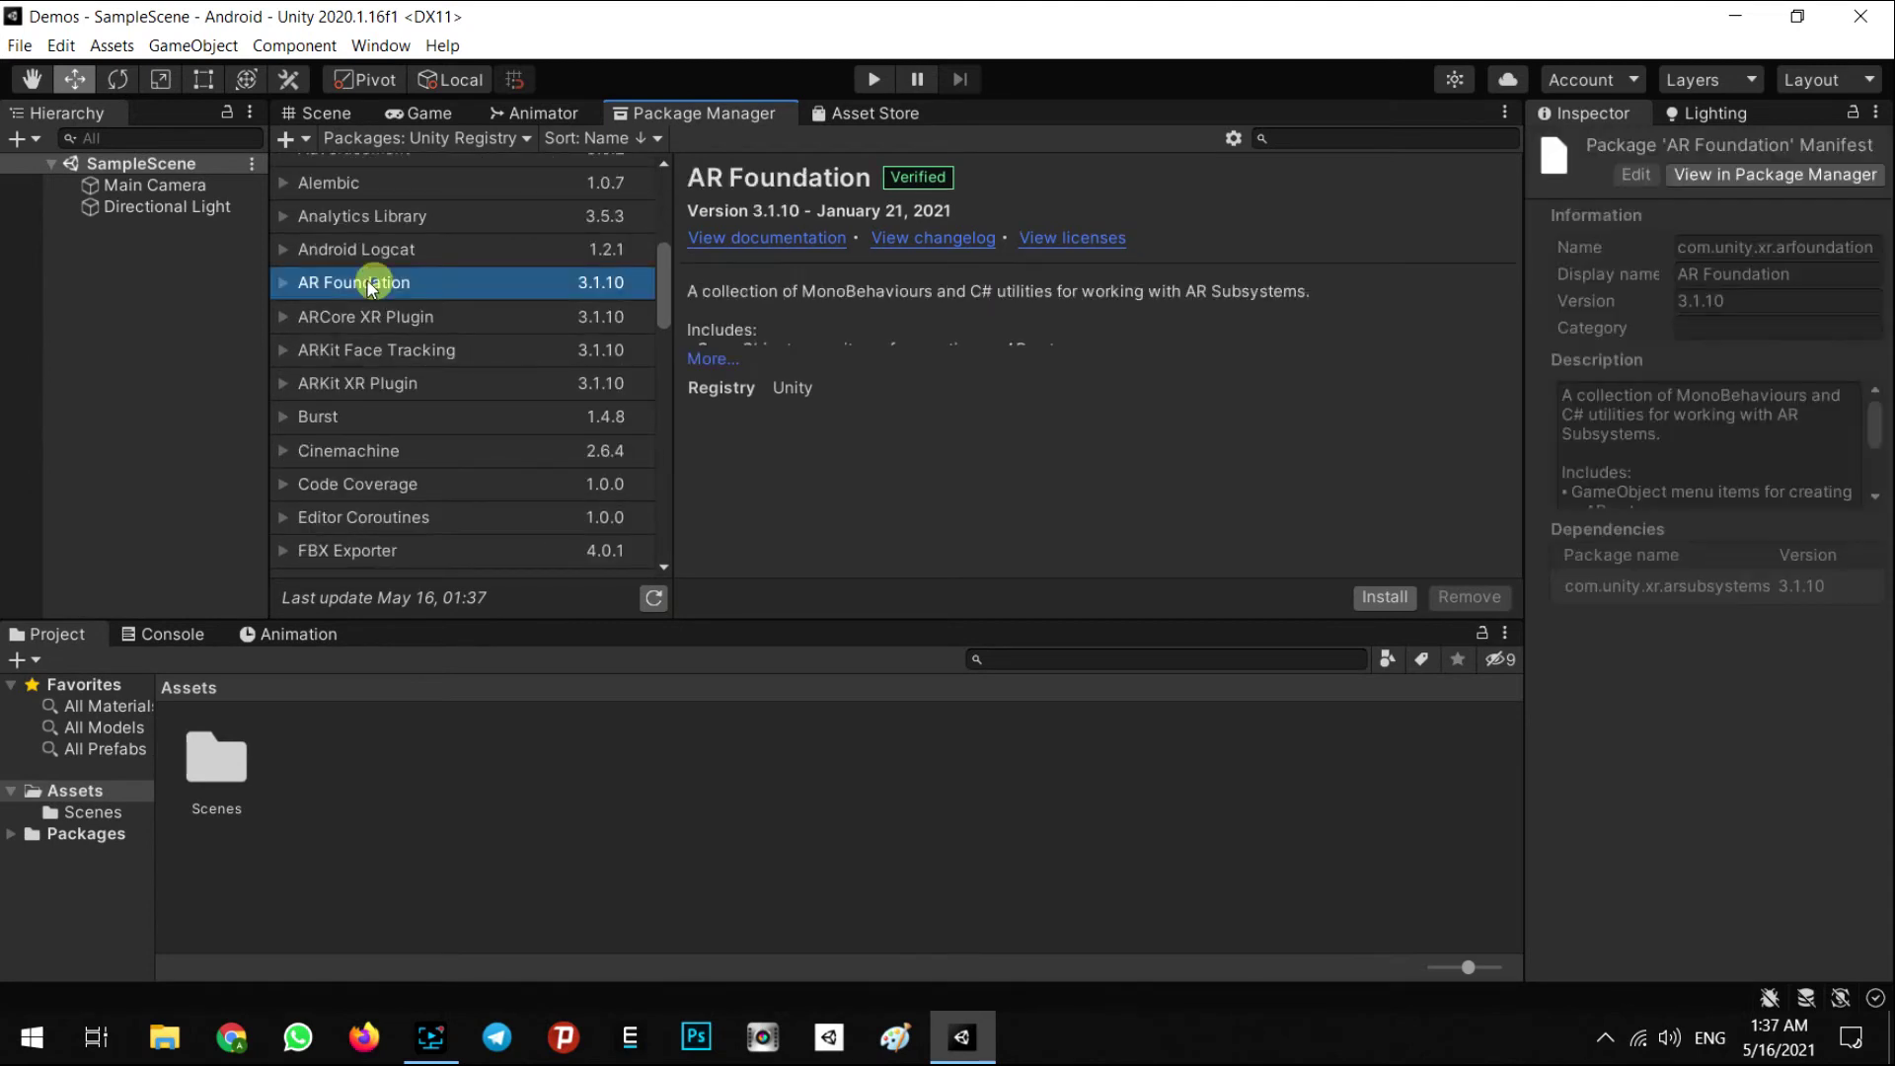
{"action": "left_click", "coordinate": [286, 284]}
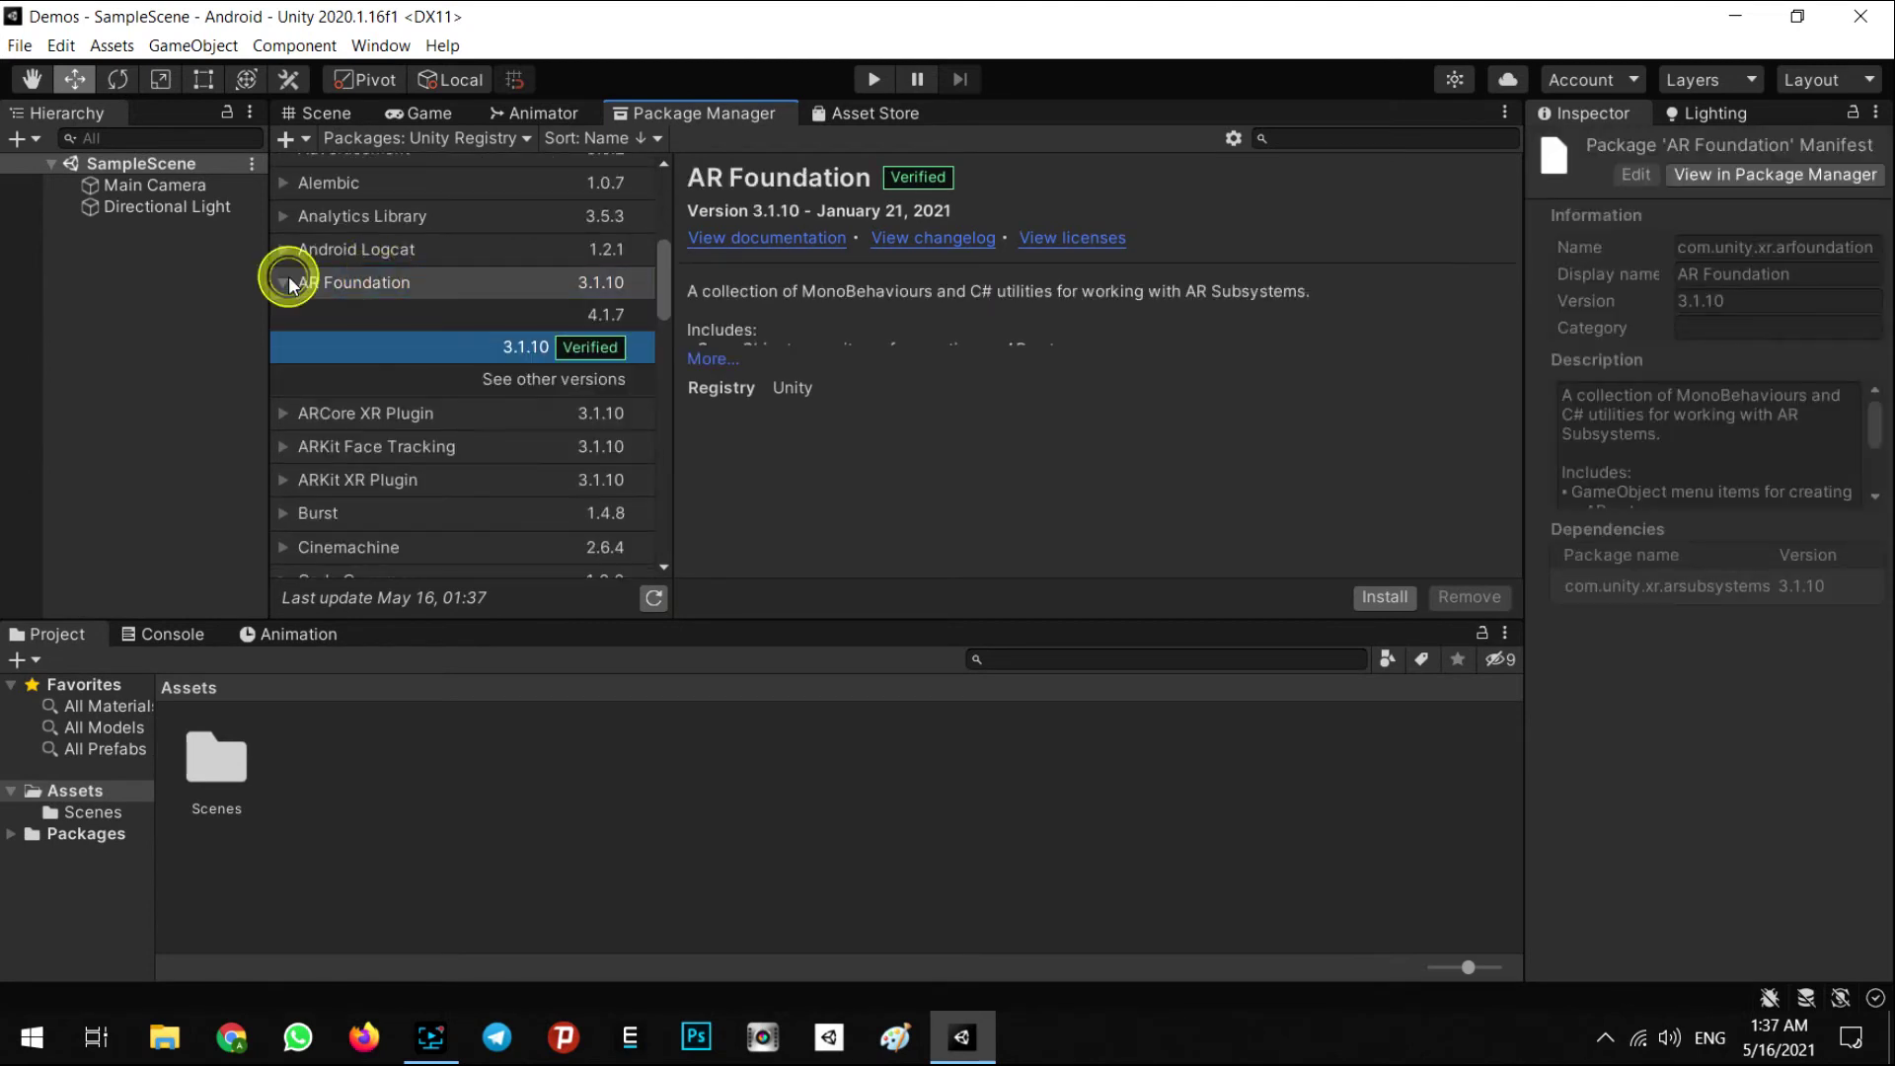
{"action": "left_click", "coordinate": [604, 316]}
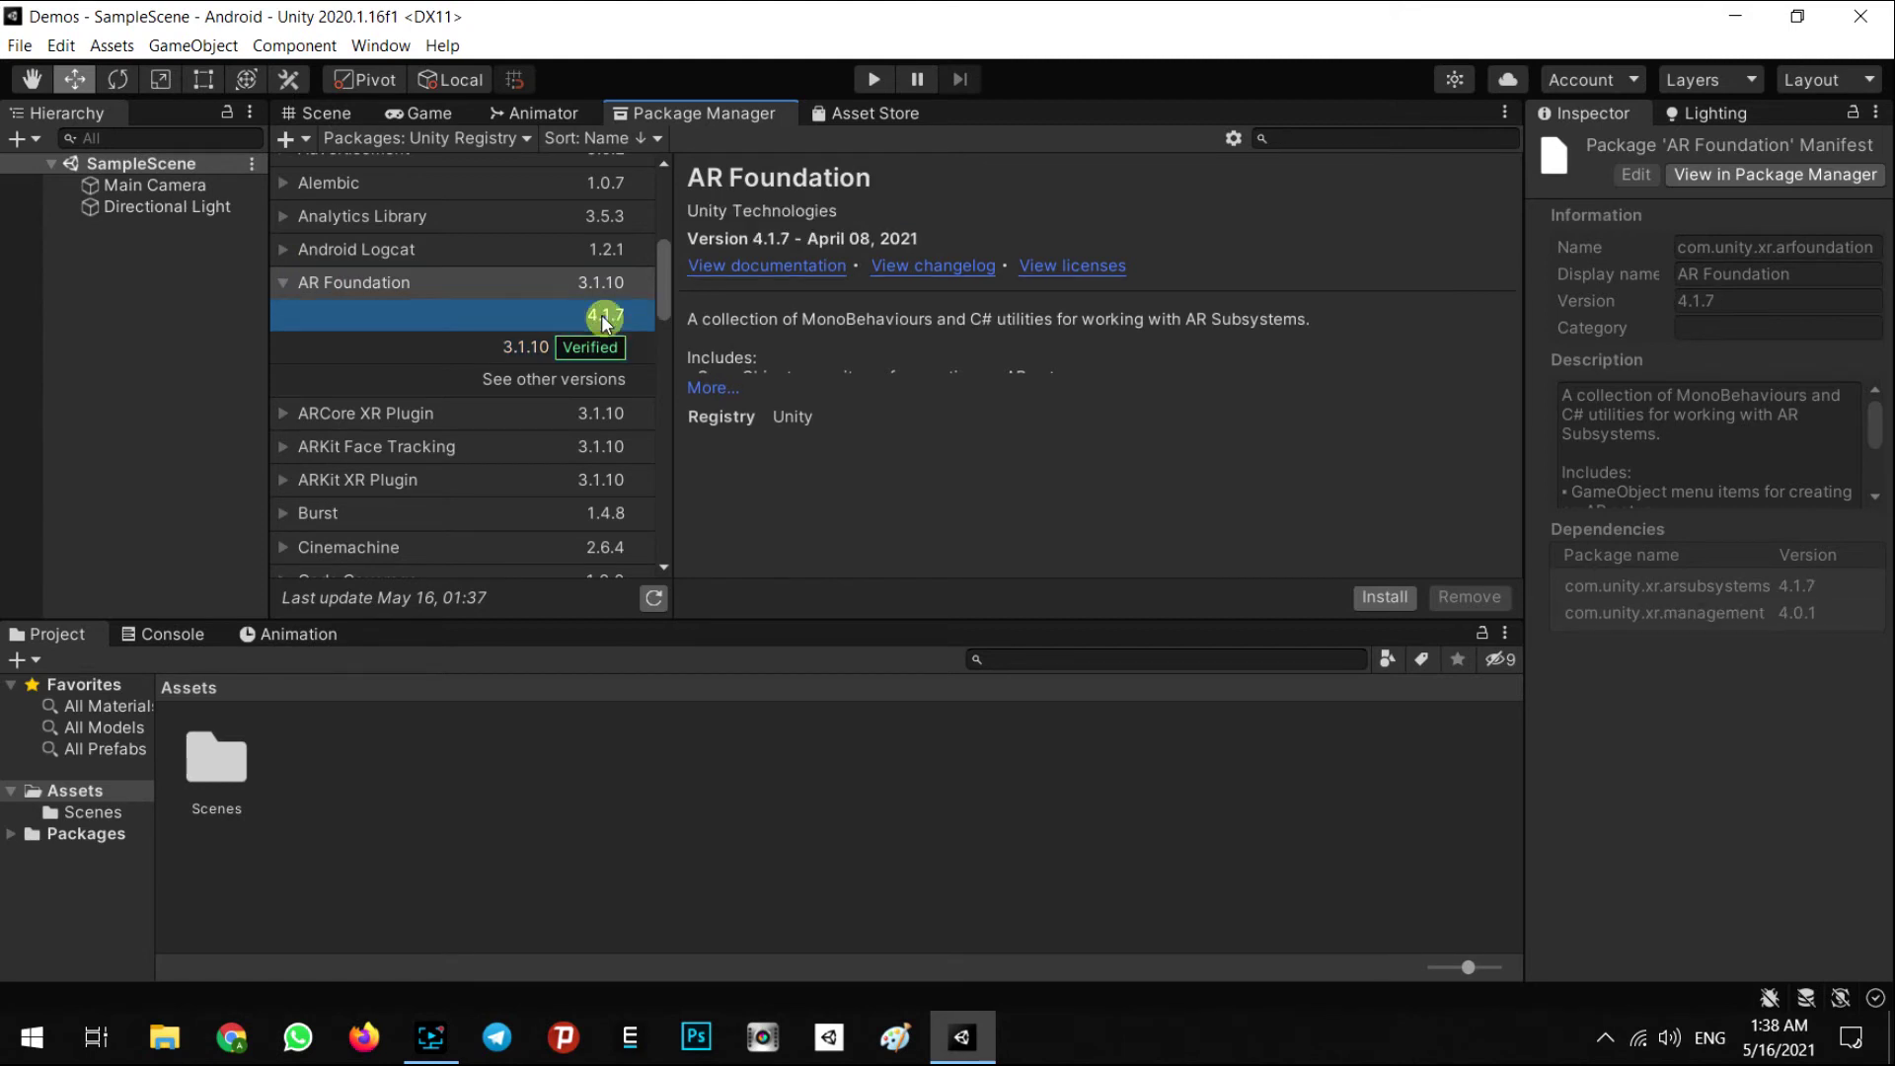
{"action": "left_click", "coordinate": [1380, 599]}
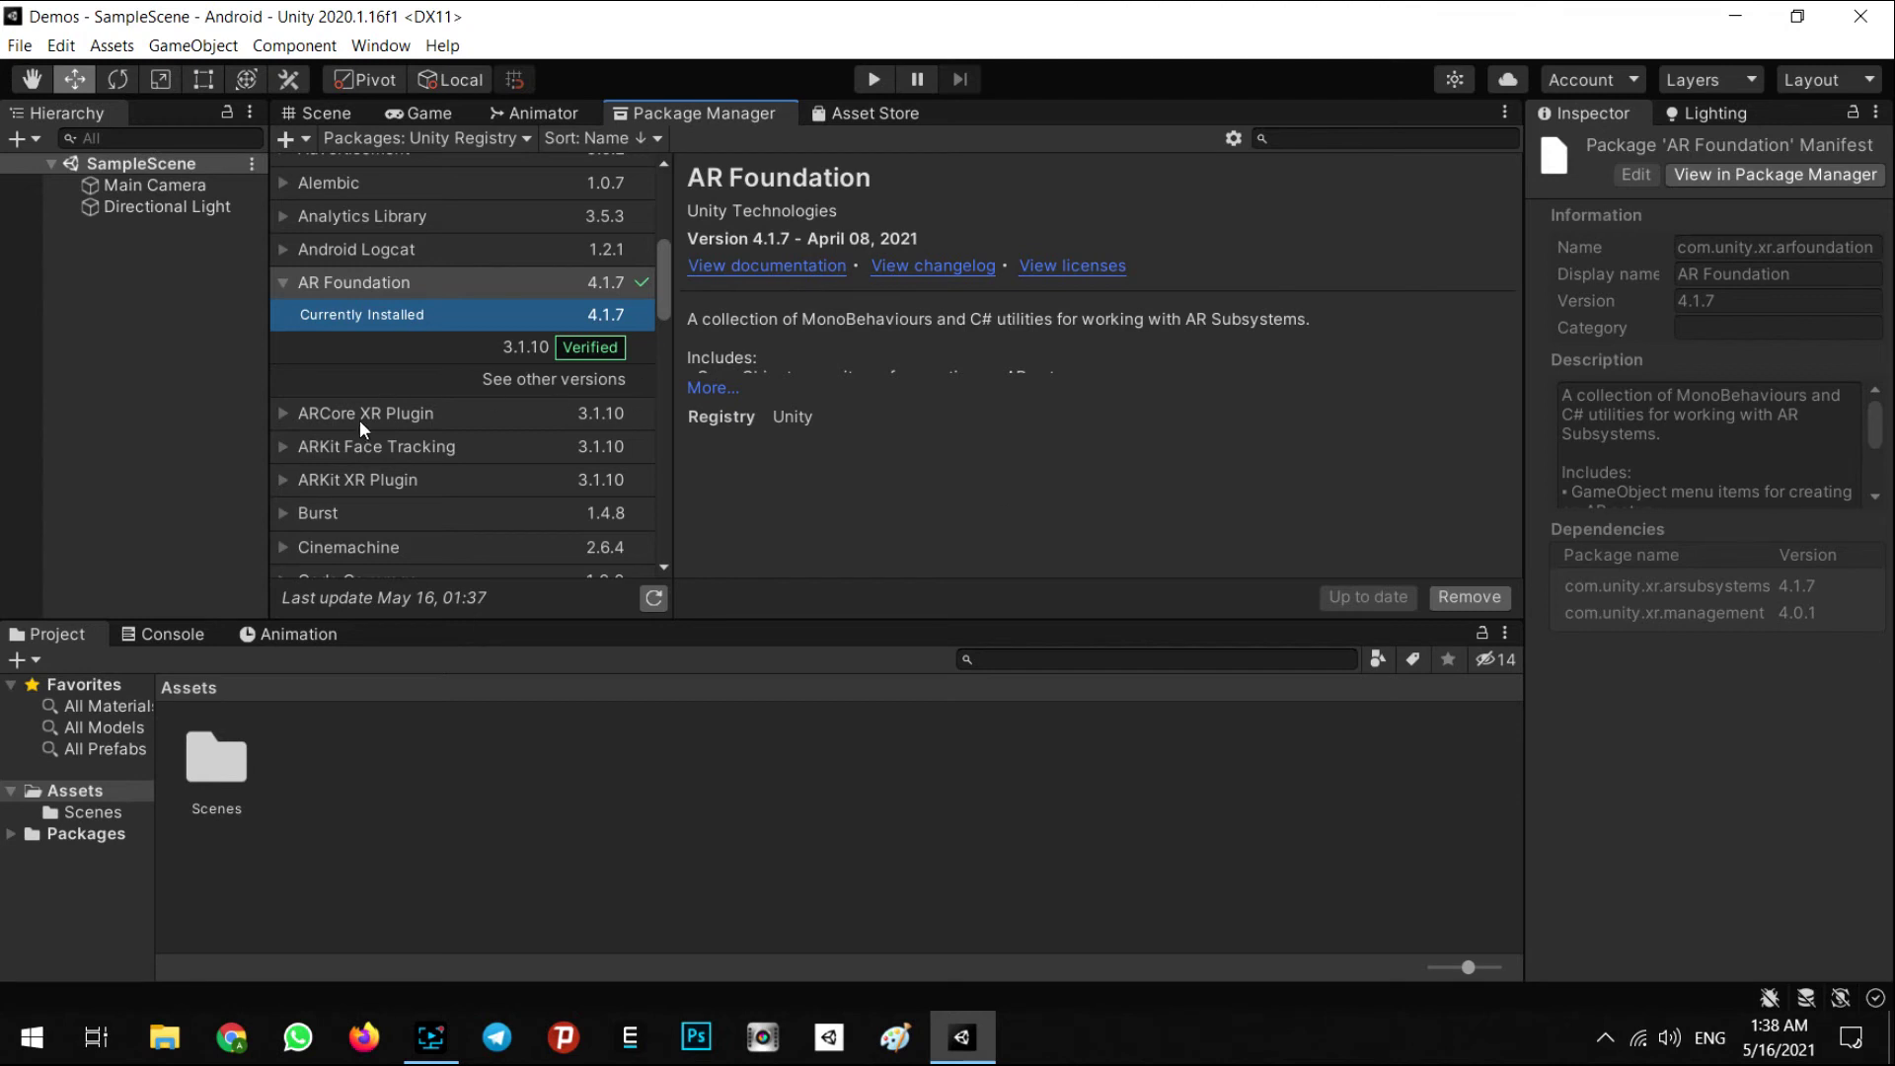
Select ARCore XR Plugin version 4.1.7 and install it.
{"action": "left_click", "coordinate": [322, 416]}
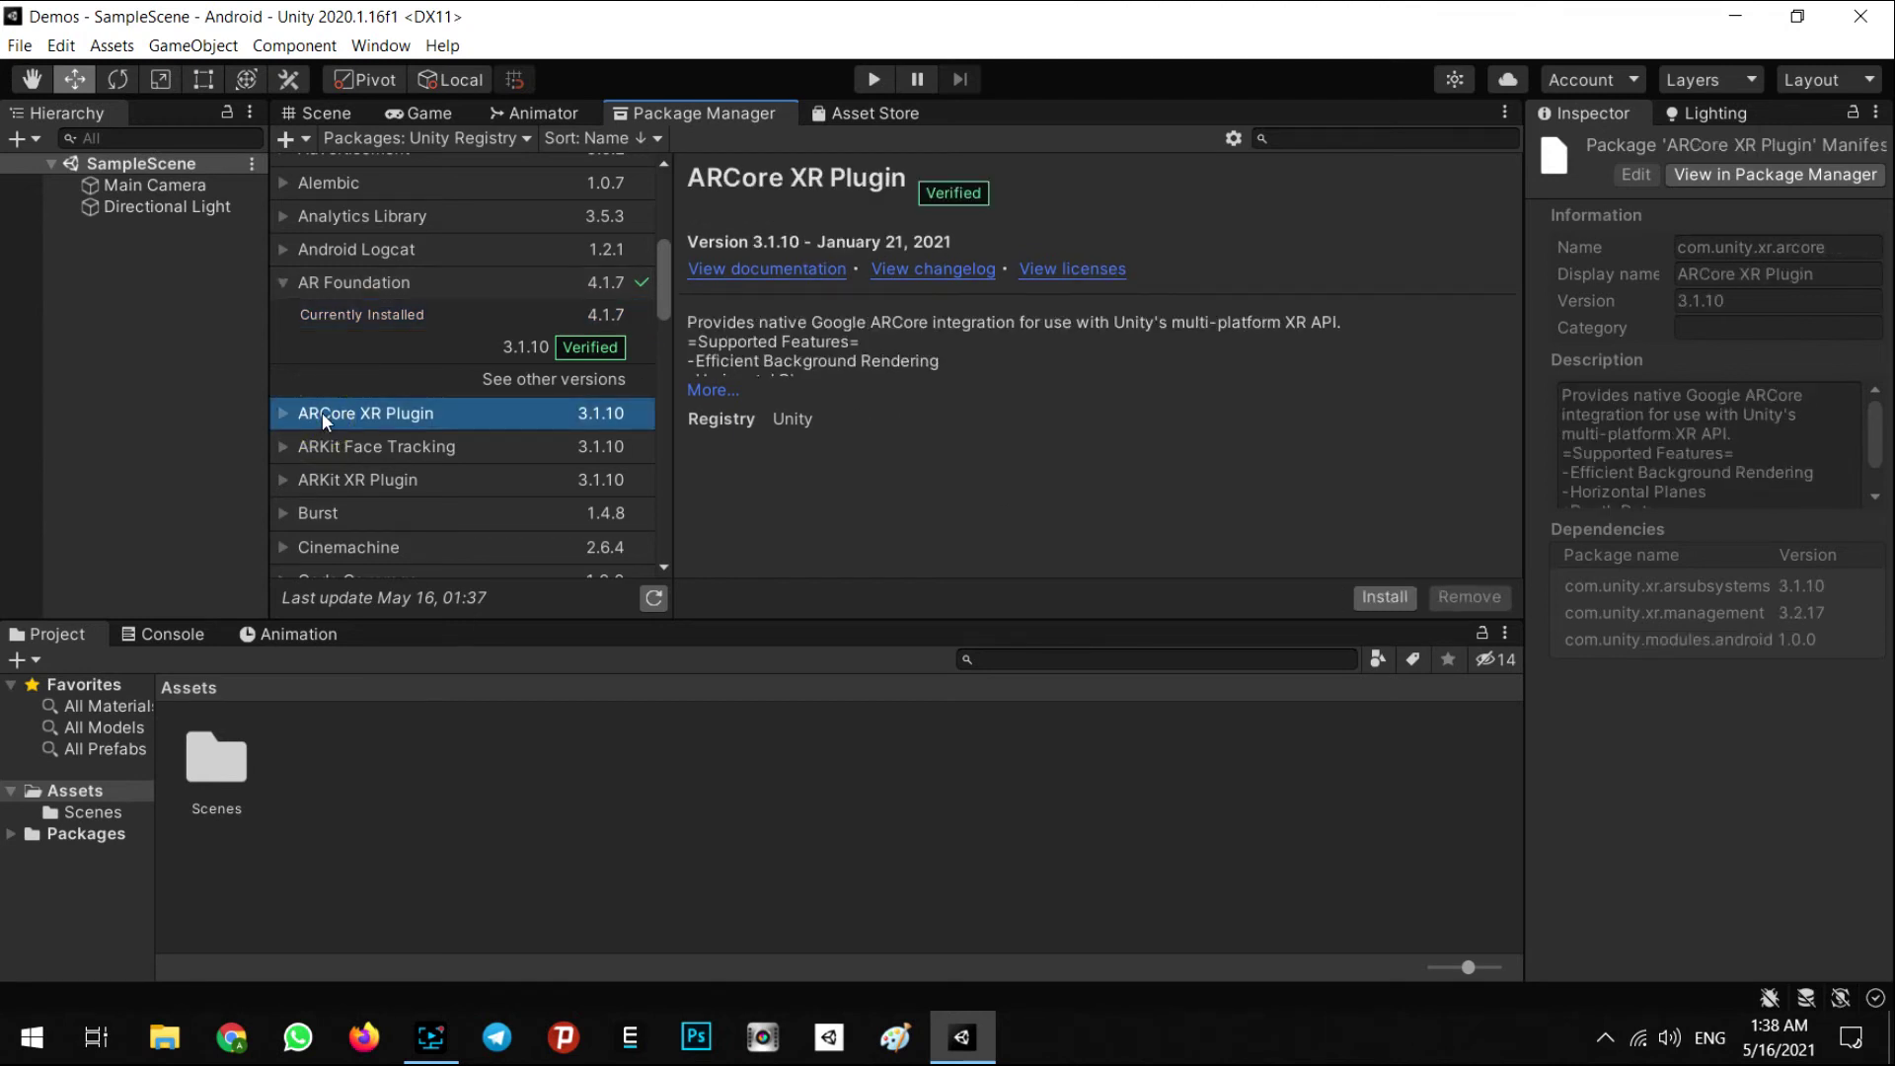
{"action": "left_click", "coordinate": [285, 415]}
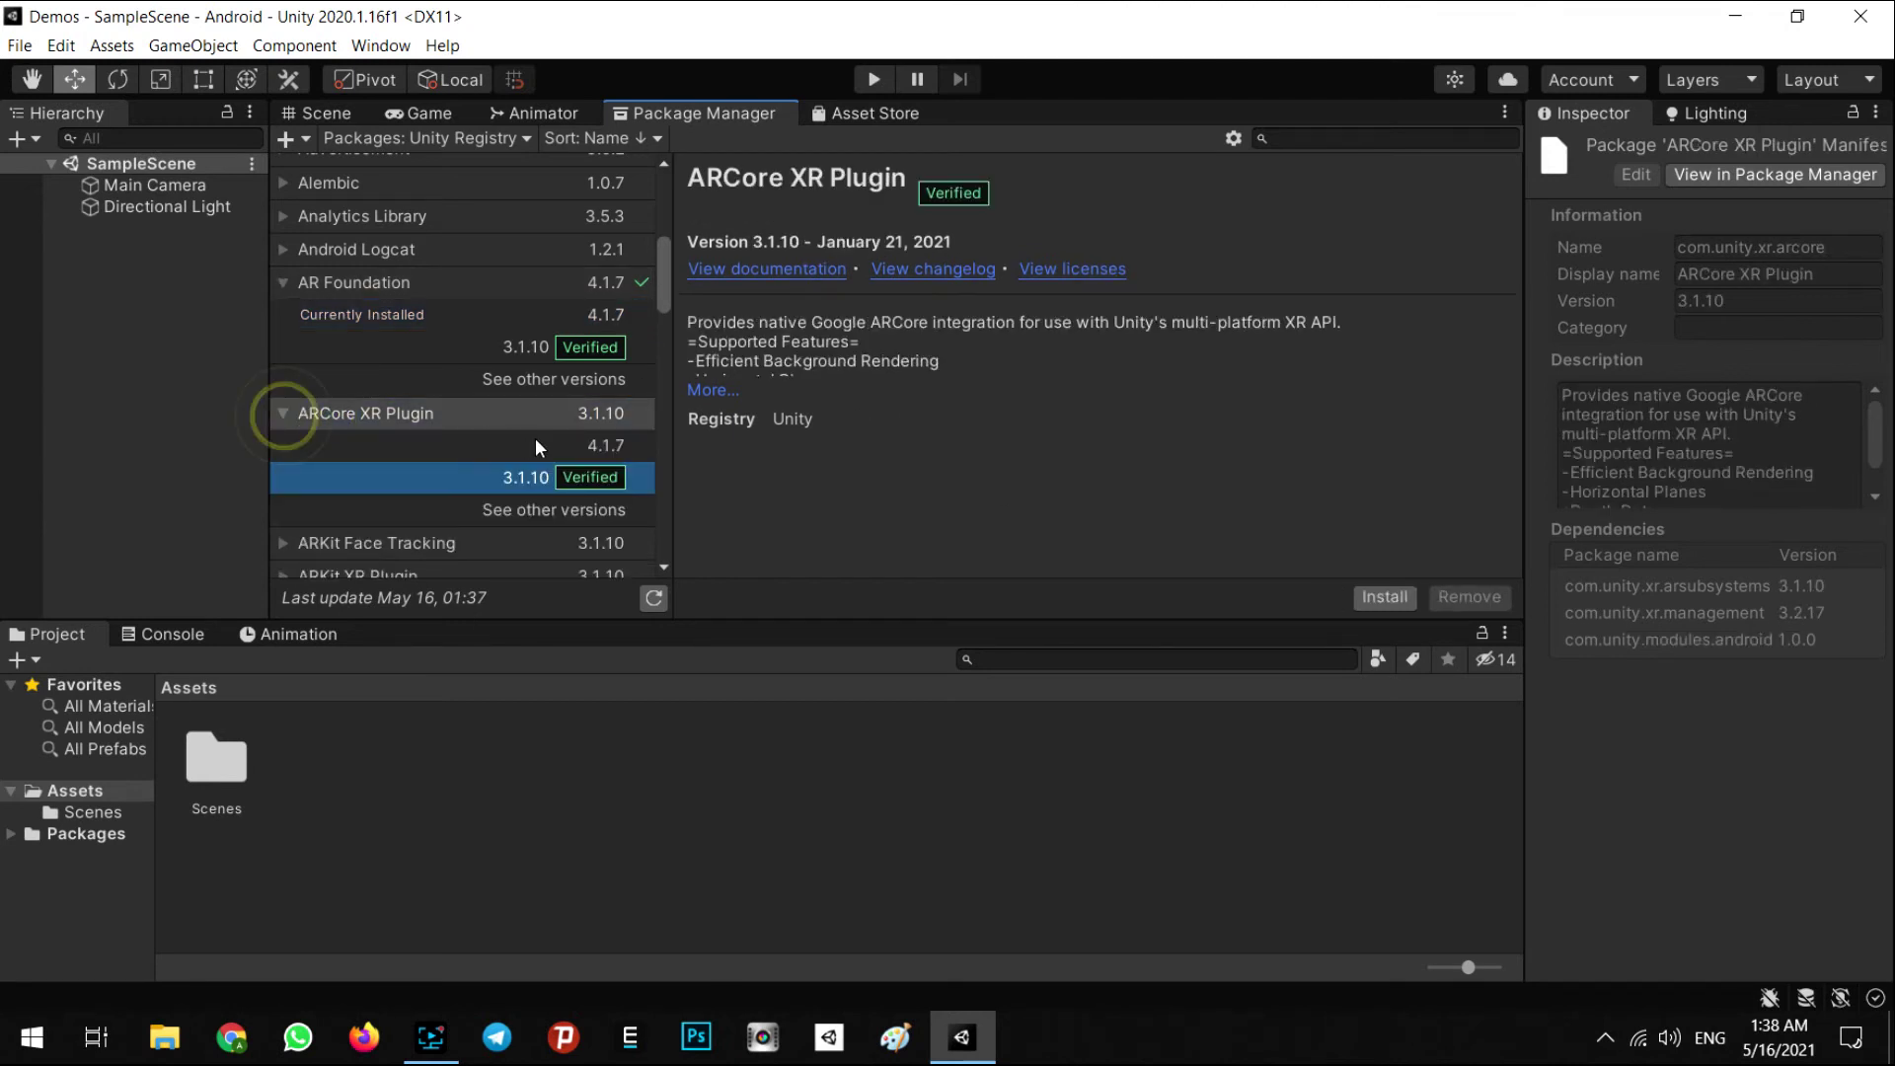
{"action": "left_click", "coordinate": [584, 452]}
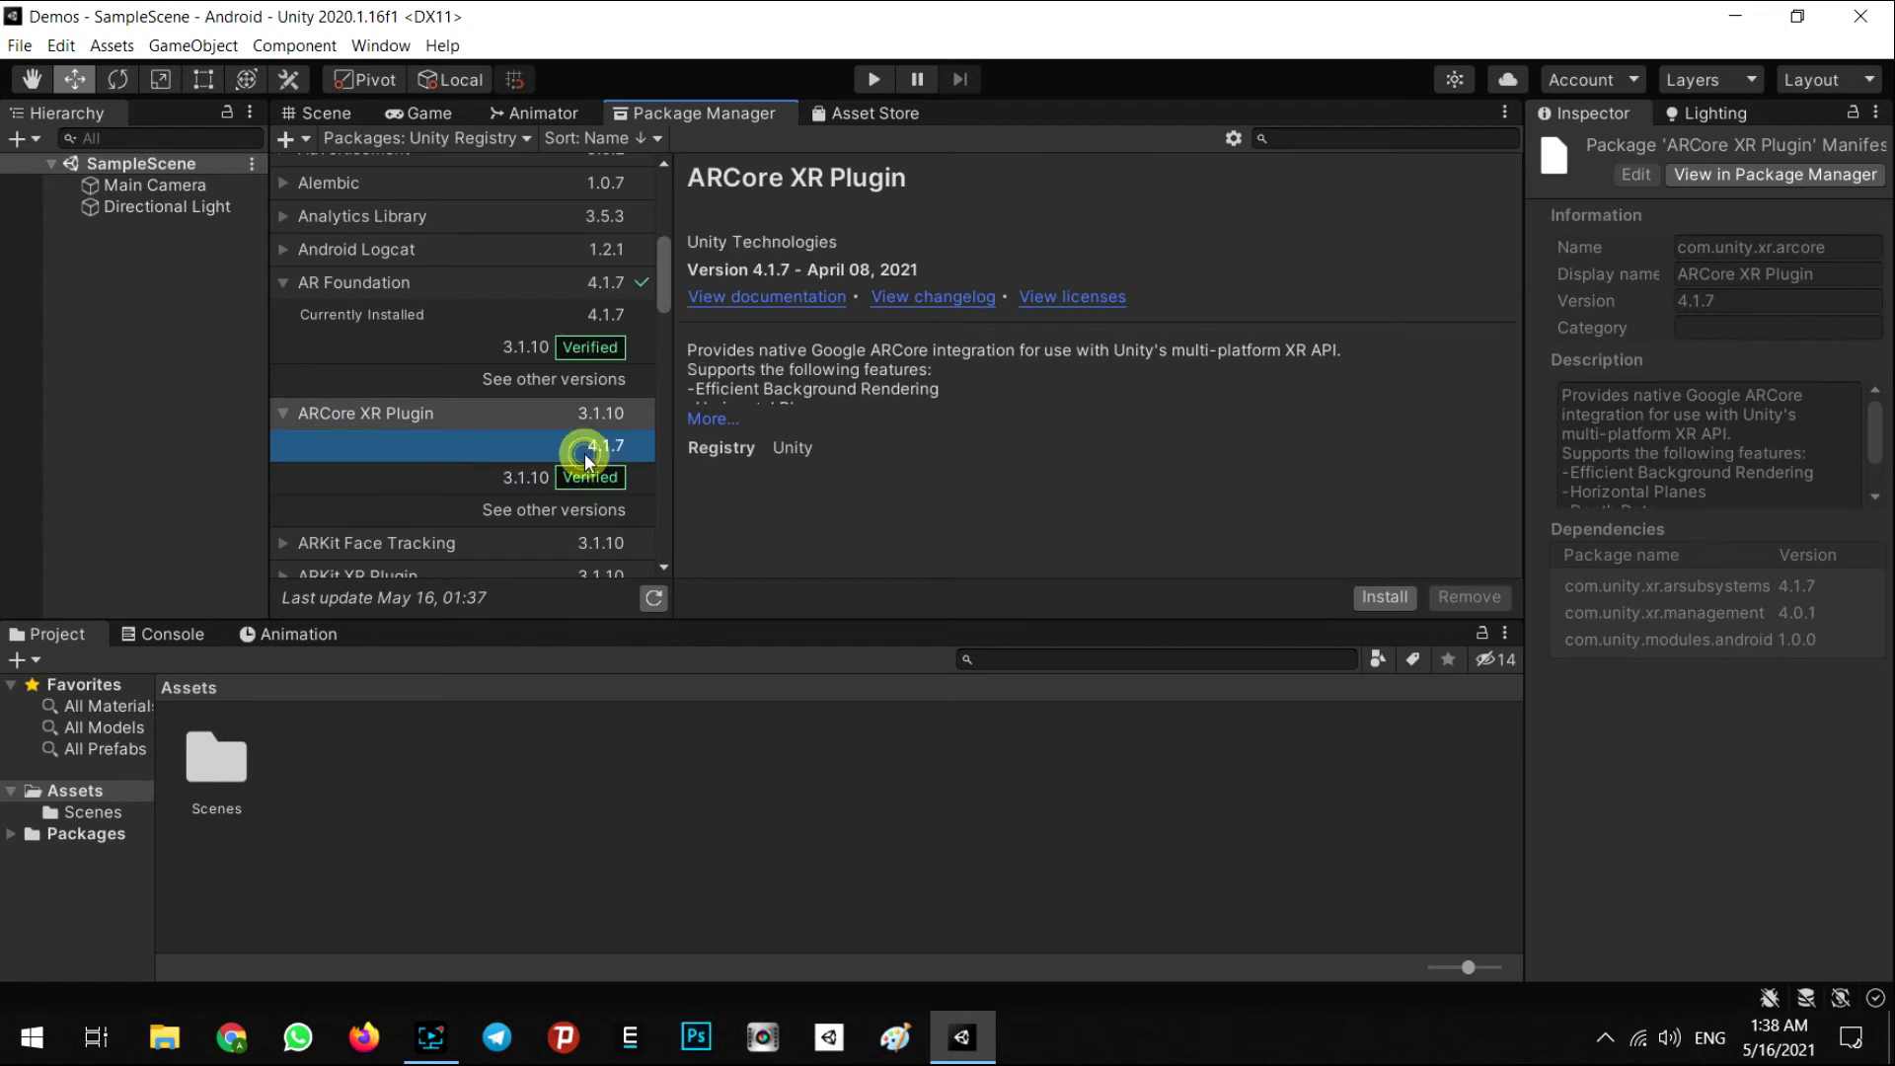
{"action": "left_click", "coordinate": [1381, 596]}
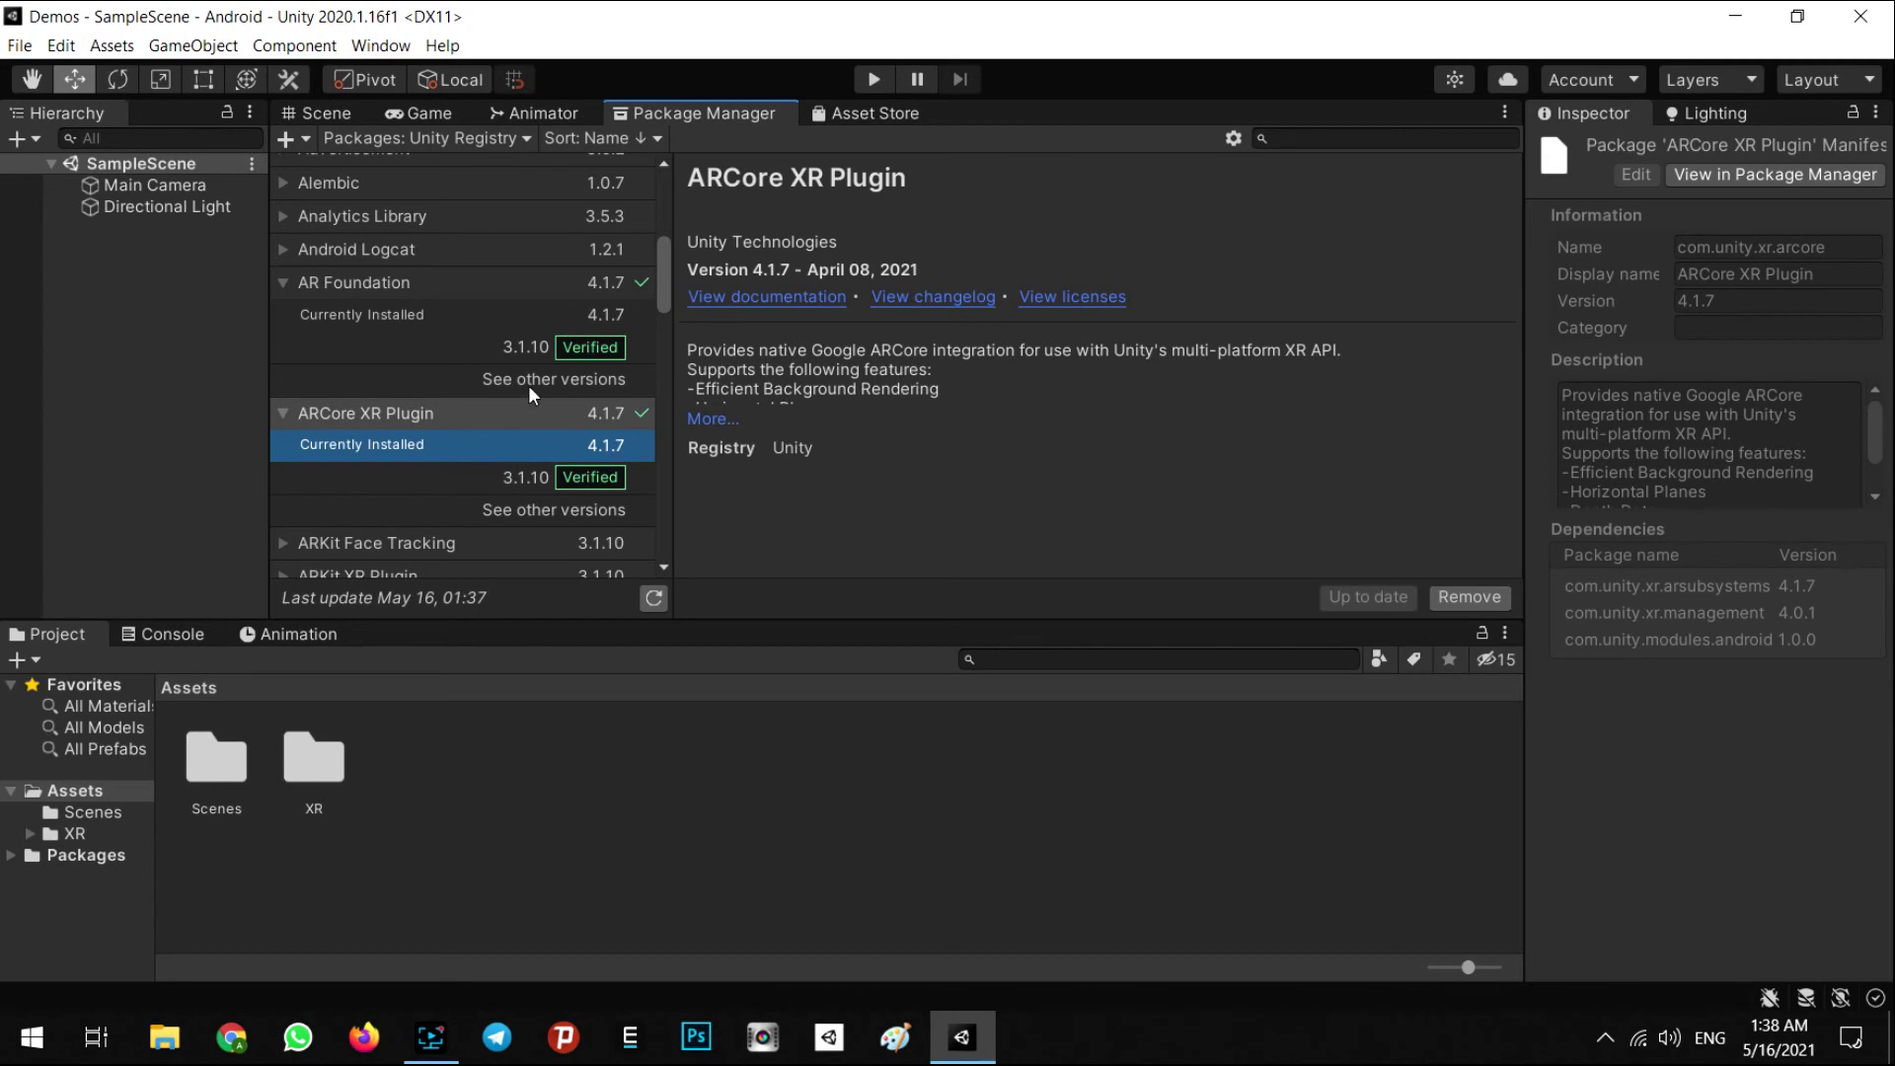
Collapse the AR Foundation and ARCore XR Plugin version lists and clear the selection.
{"action": "left_click", "coordinate": [423, 281]}
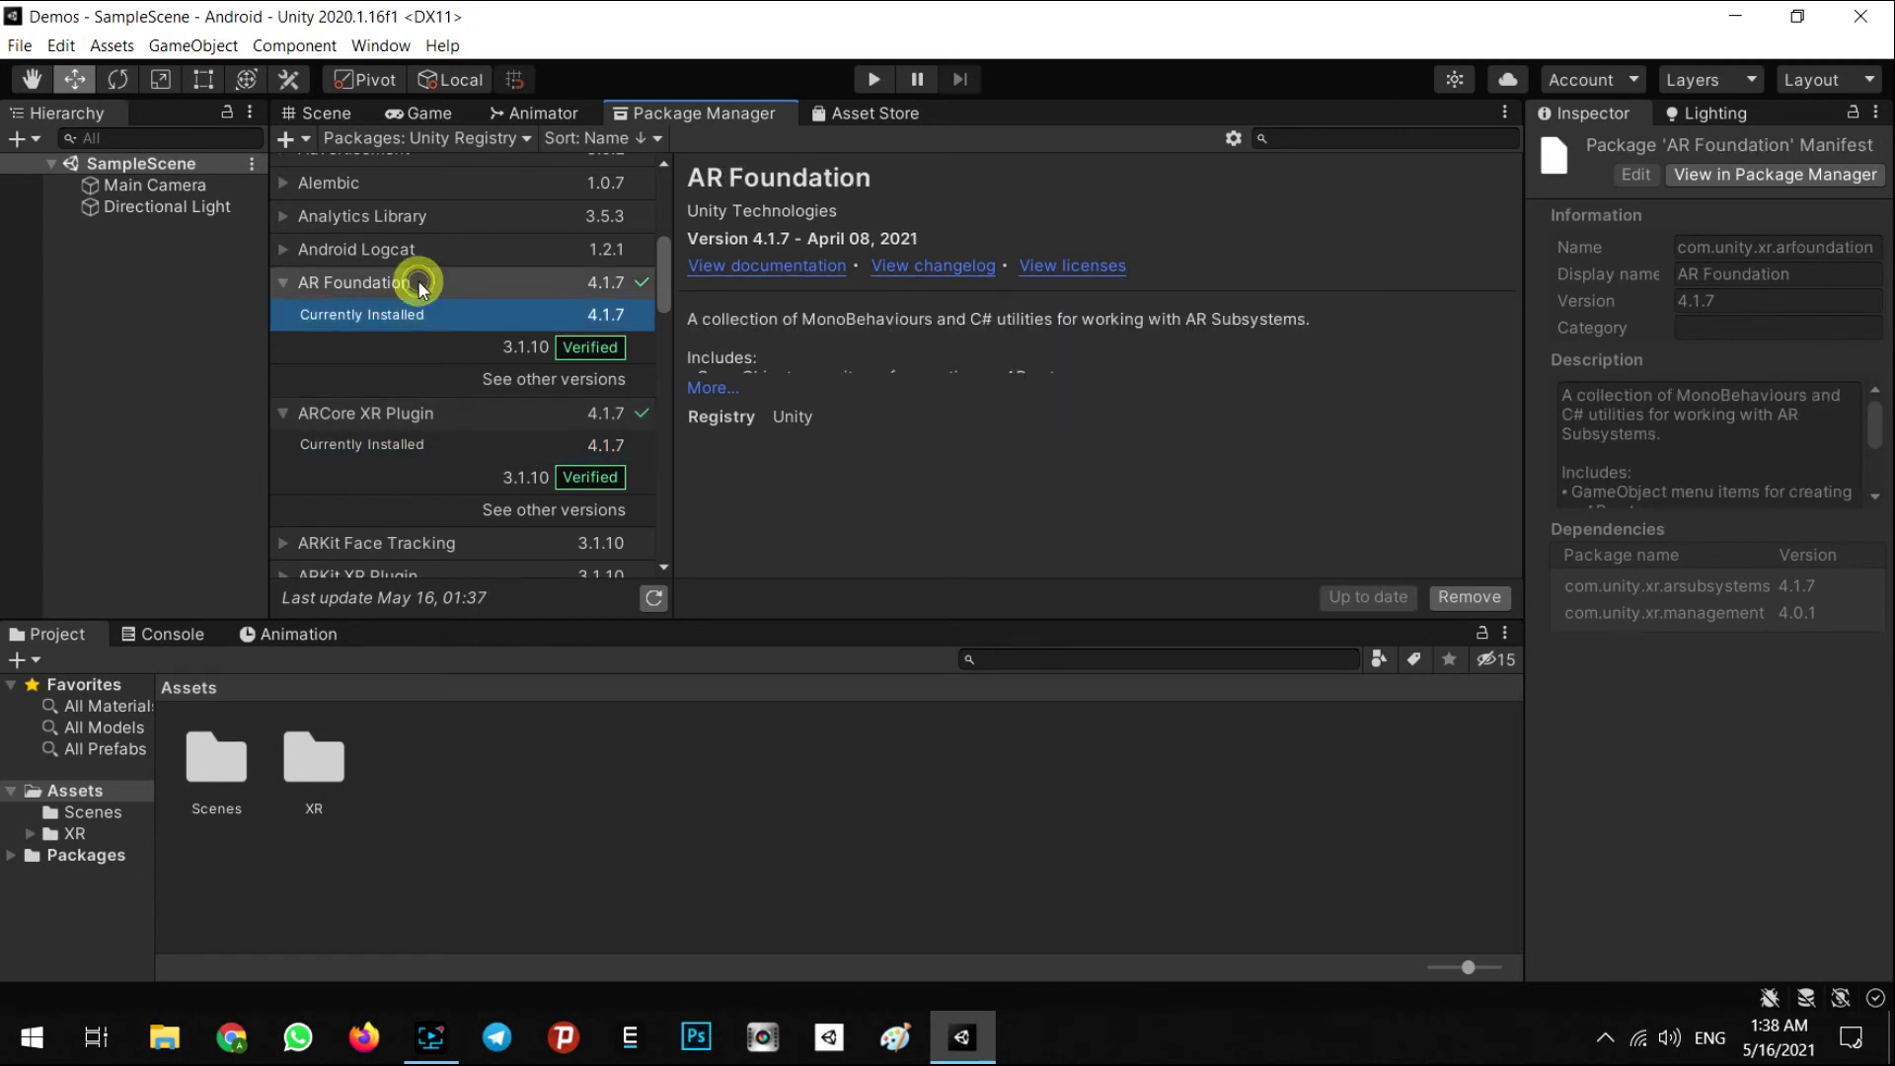
{"action": "left_click", "coordinate": [283, 284]}
{"action": "left_click", "coordinate": [283, 316]}
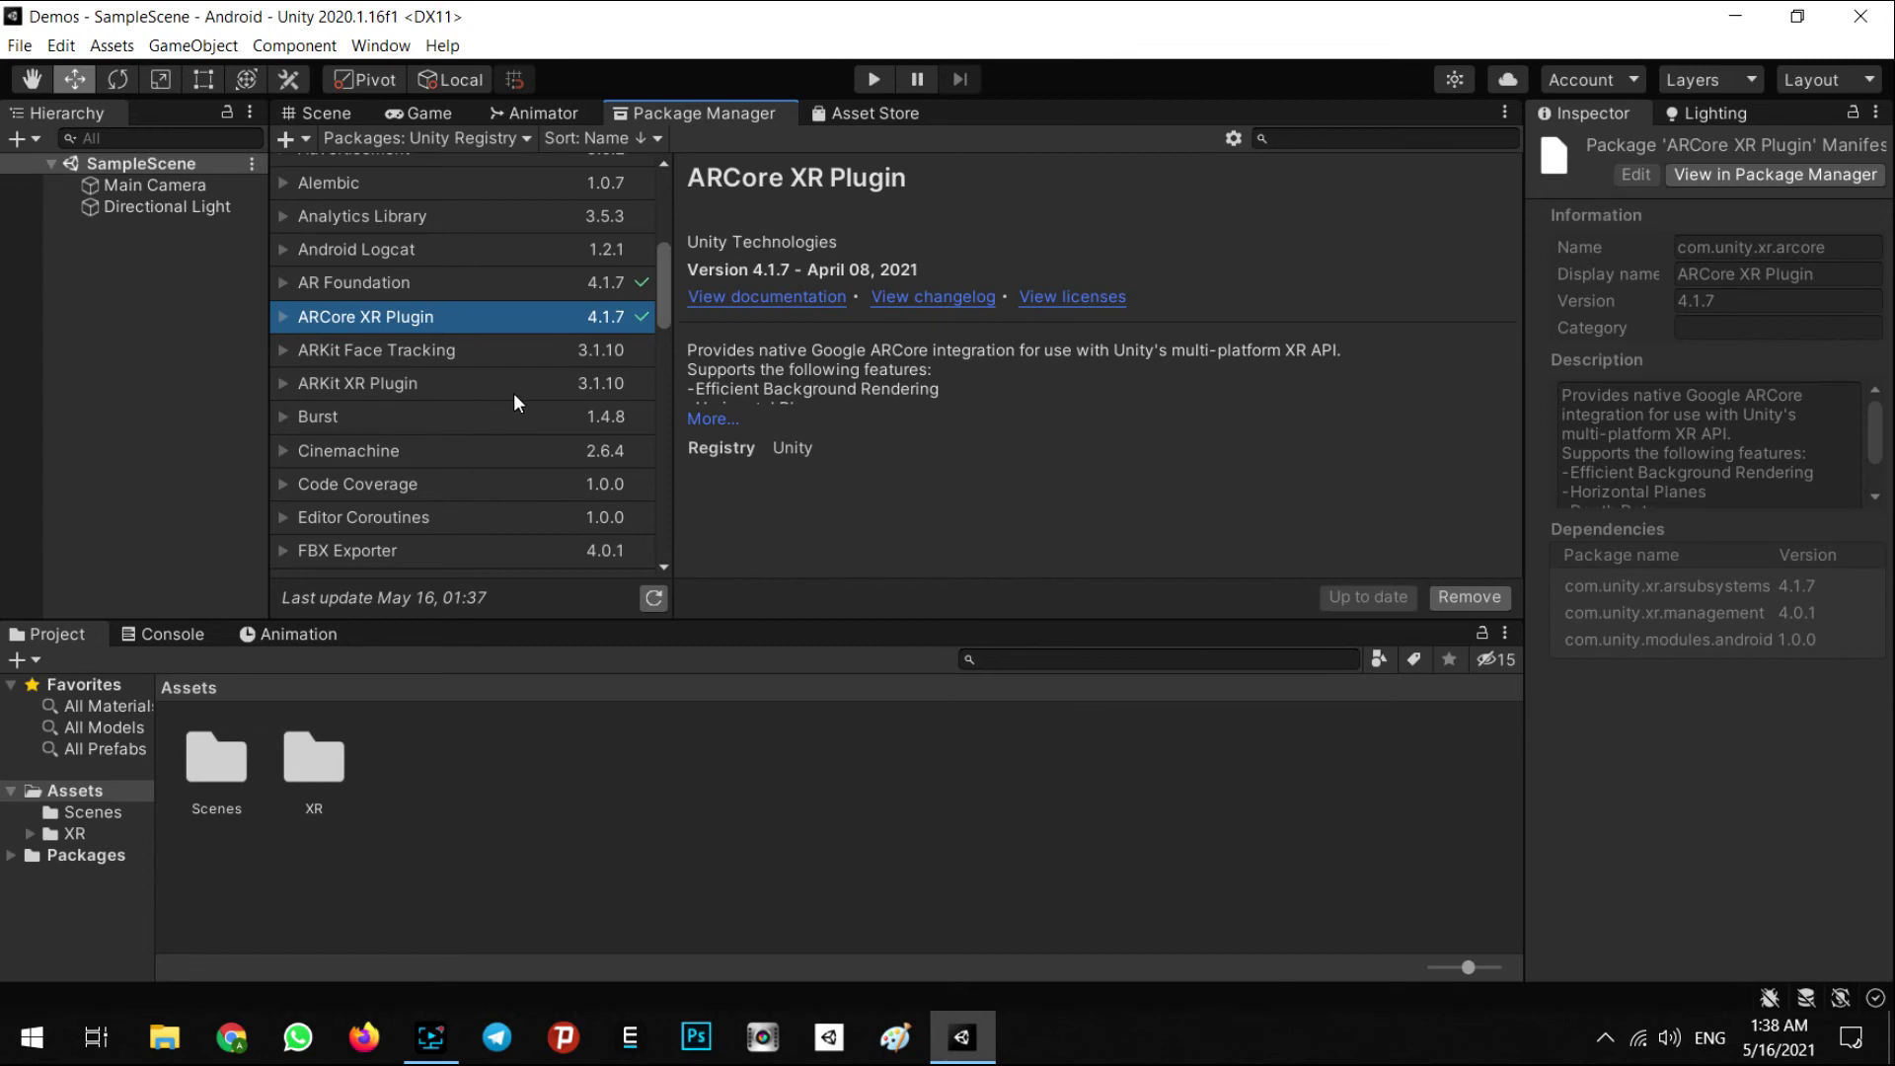
{"action": "scroll", "coordinate": [514, 393], "scroll_direction": "down", "scroll_amount": 15}
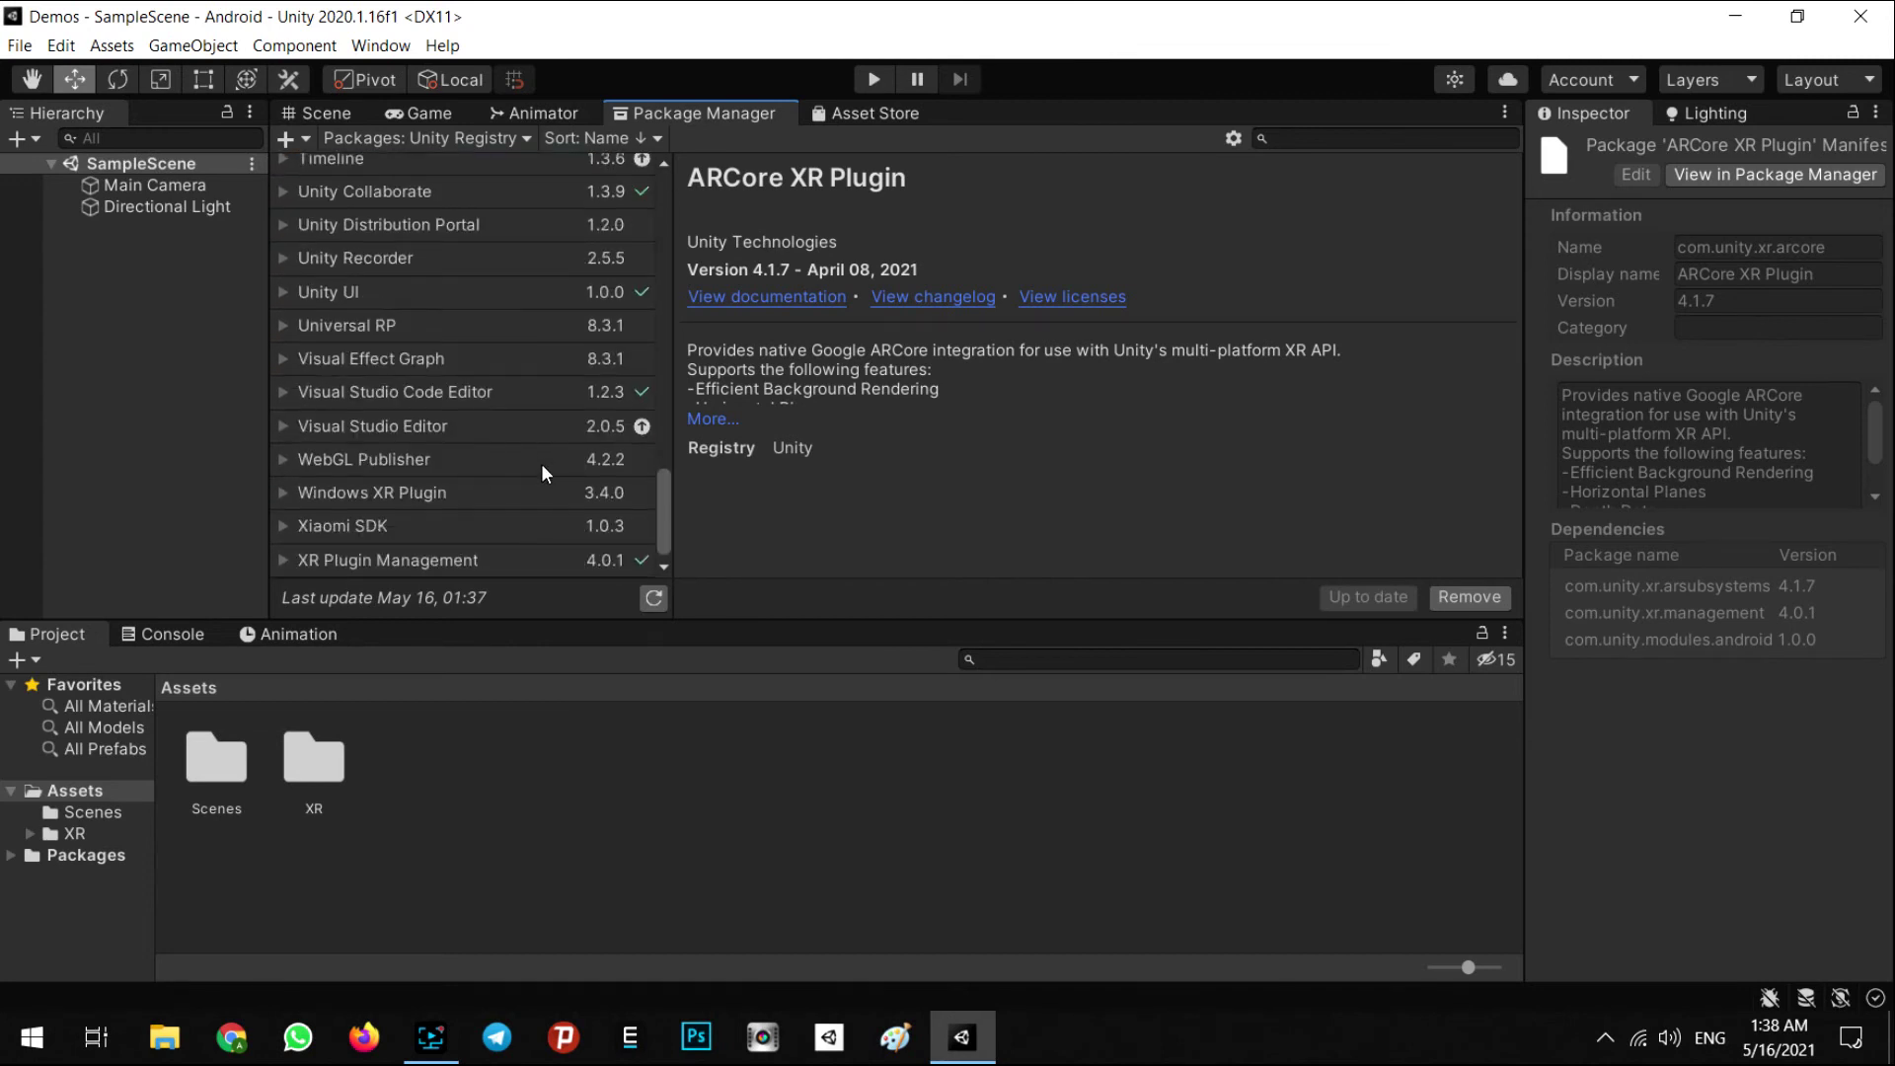
{"action": "scroll", "coordinate": [537, 524], "scroll_direction": "up", "scroll_amount": 20}
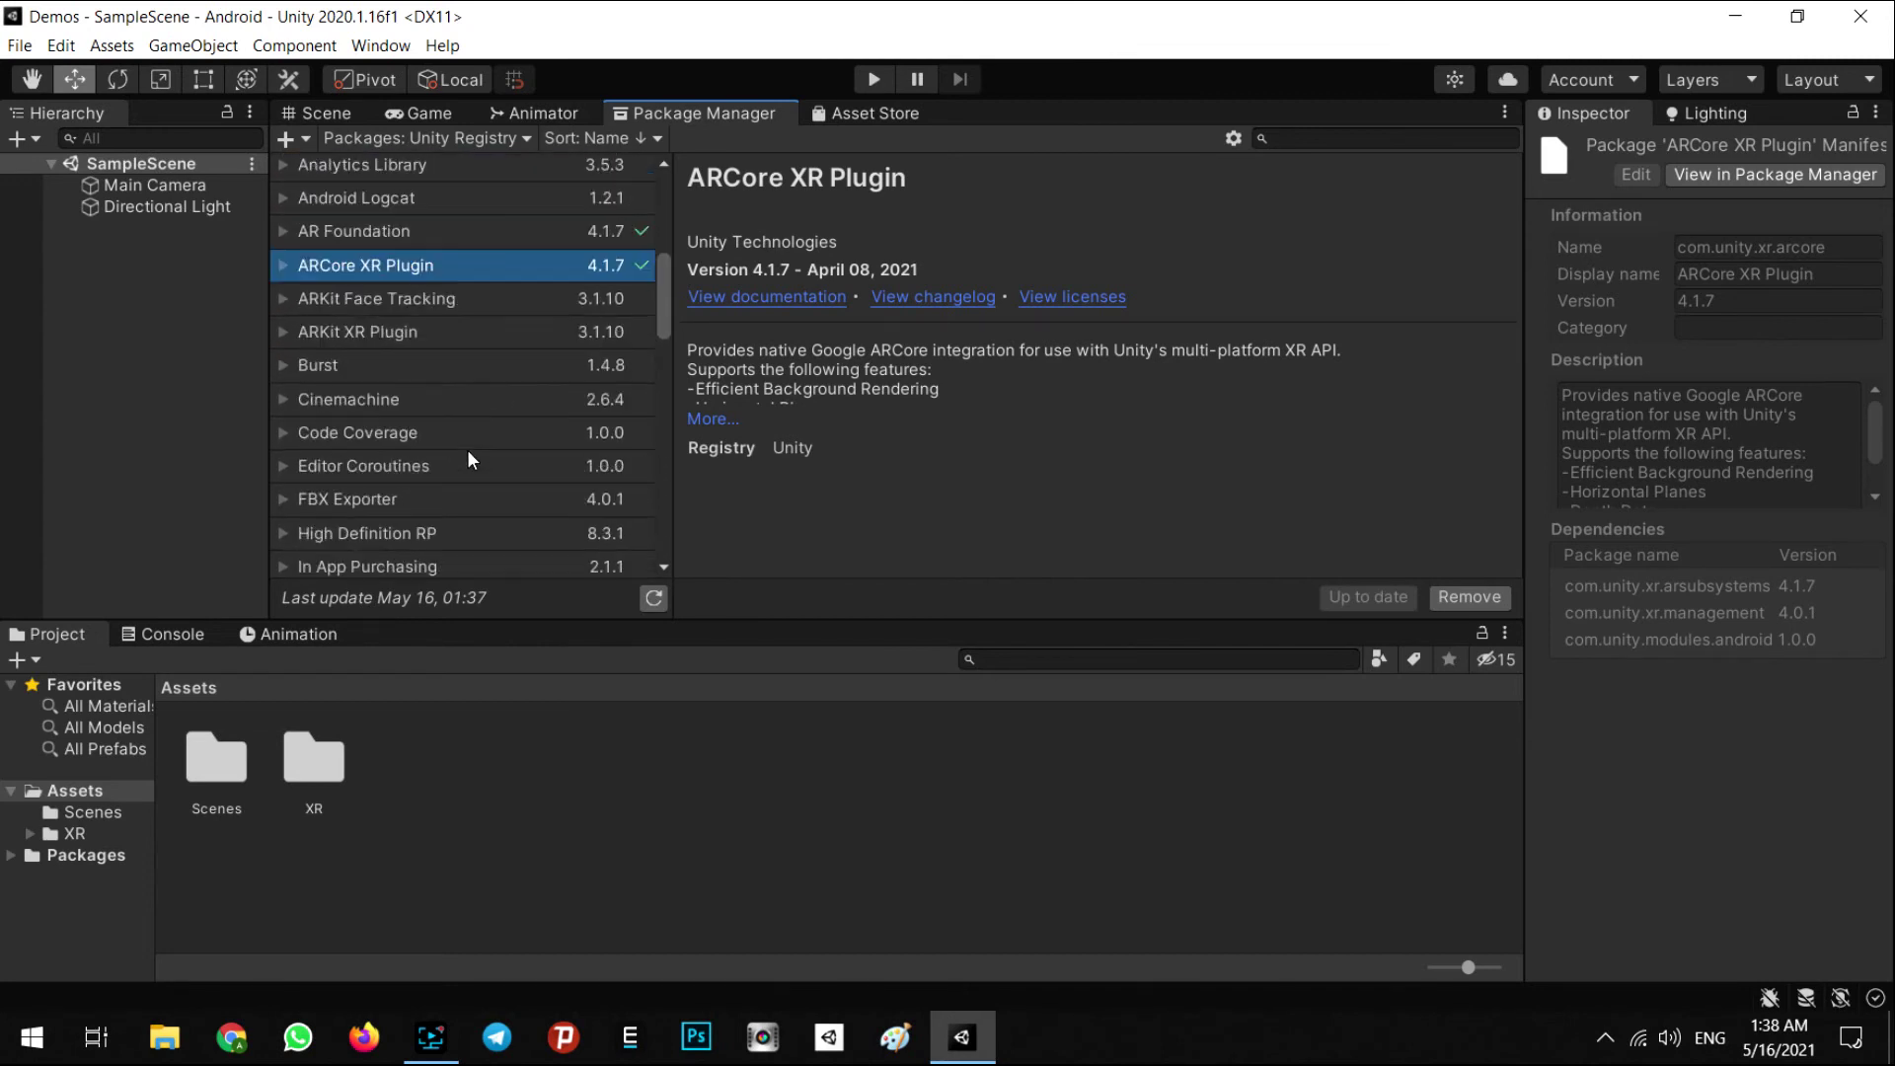
{"action": "left_click", "coordinate": [233, 430]}
Enable ARCore as a Plug-in Provider in XR Plug-in Management.
{"action": "left_click", "coordinate": [20, 45]}
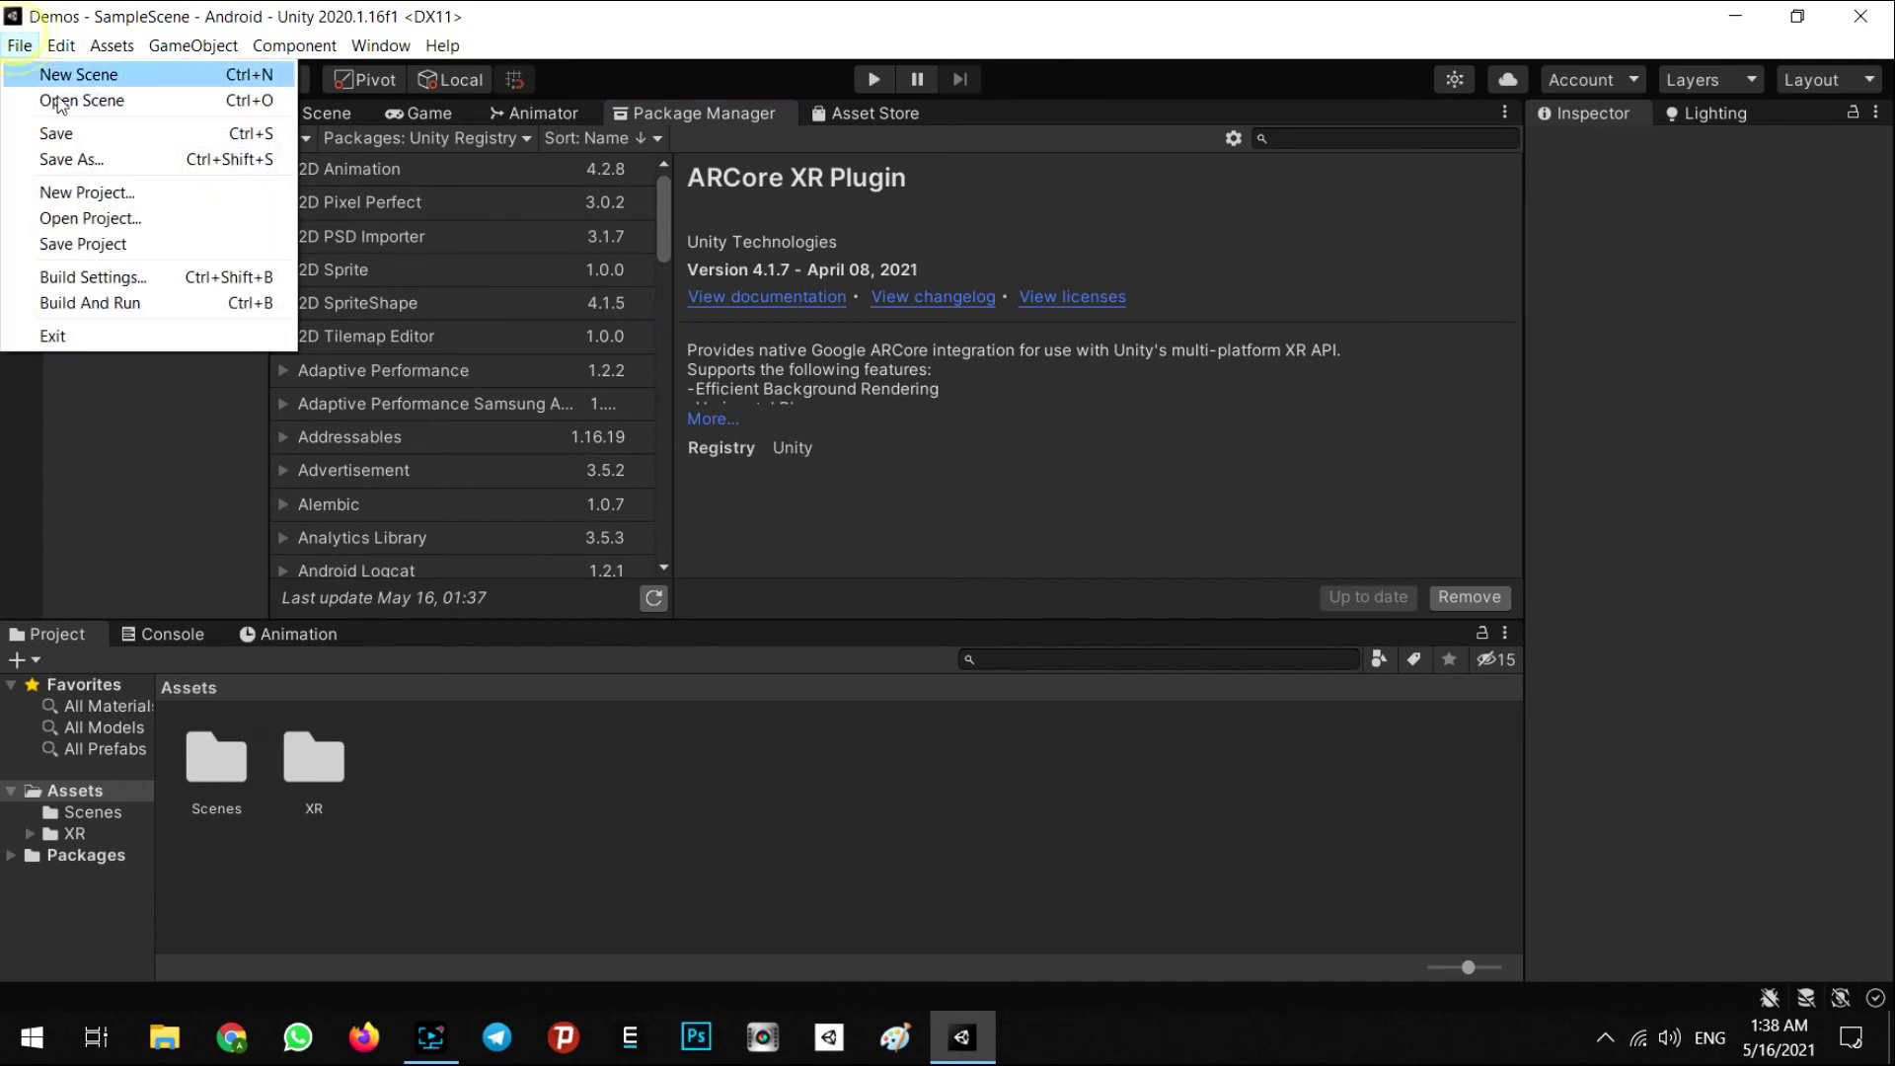
{"action": "left_click", "coordinate": [98, 277]}
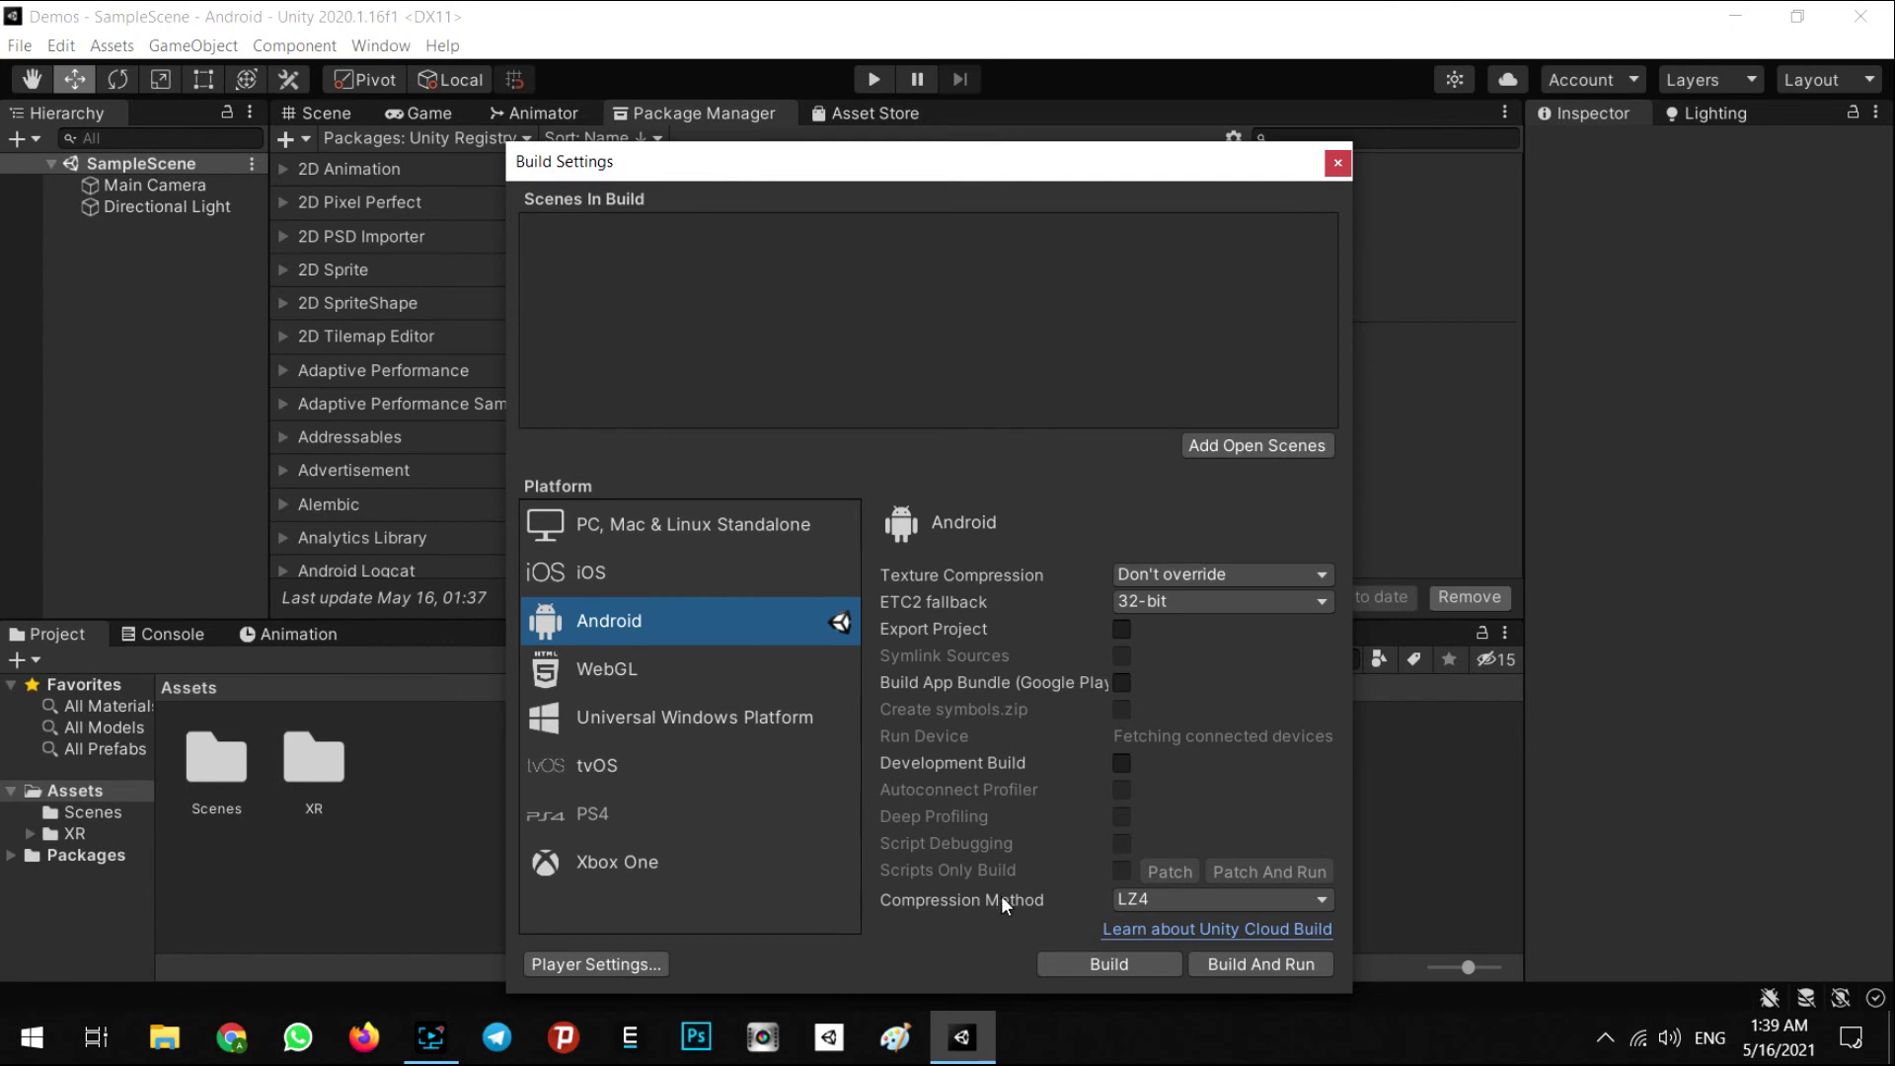
{"action": "left_click", "coordinate": [541, 965]}
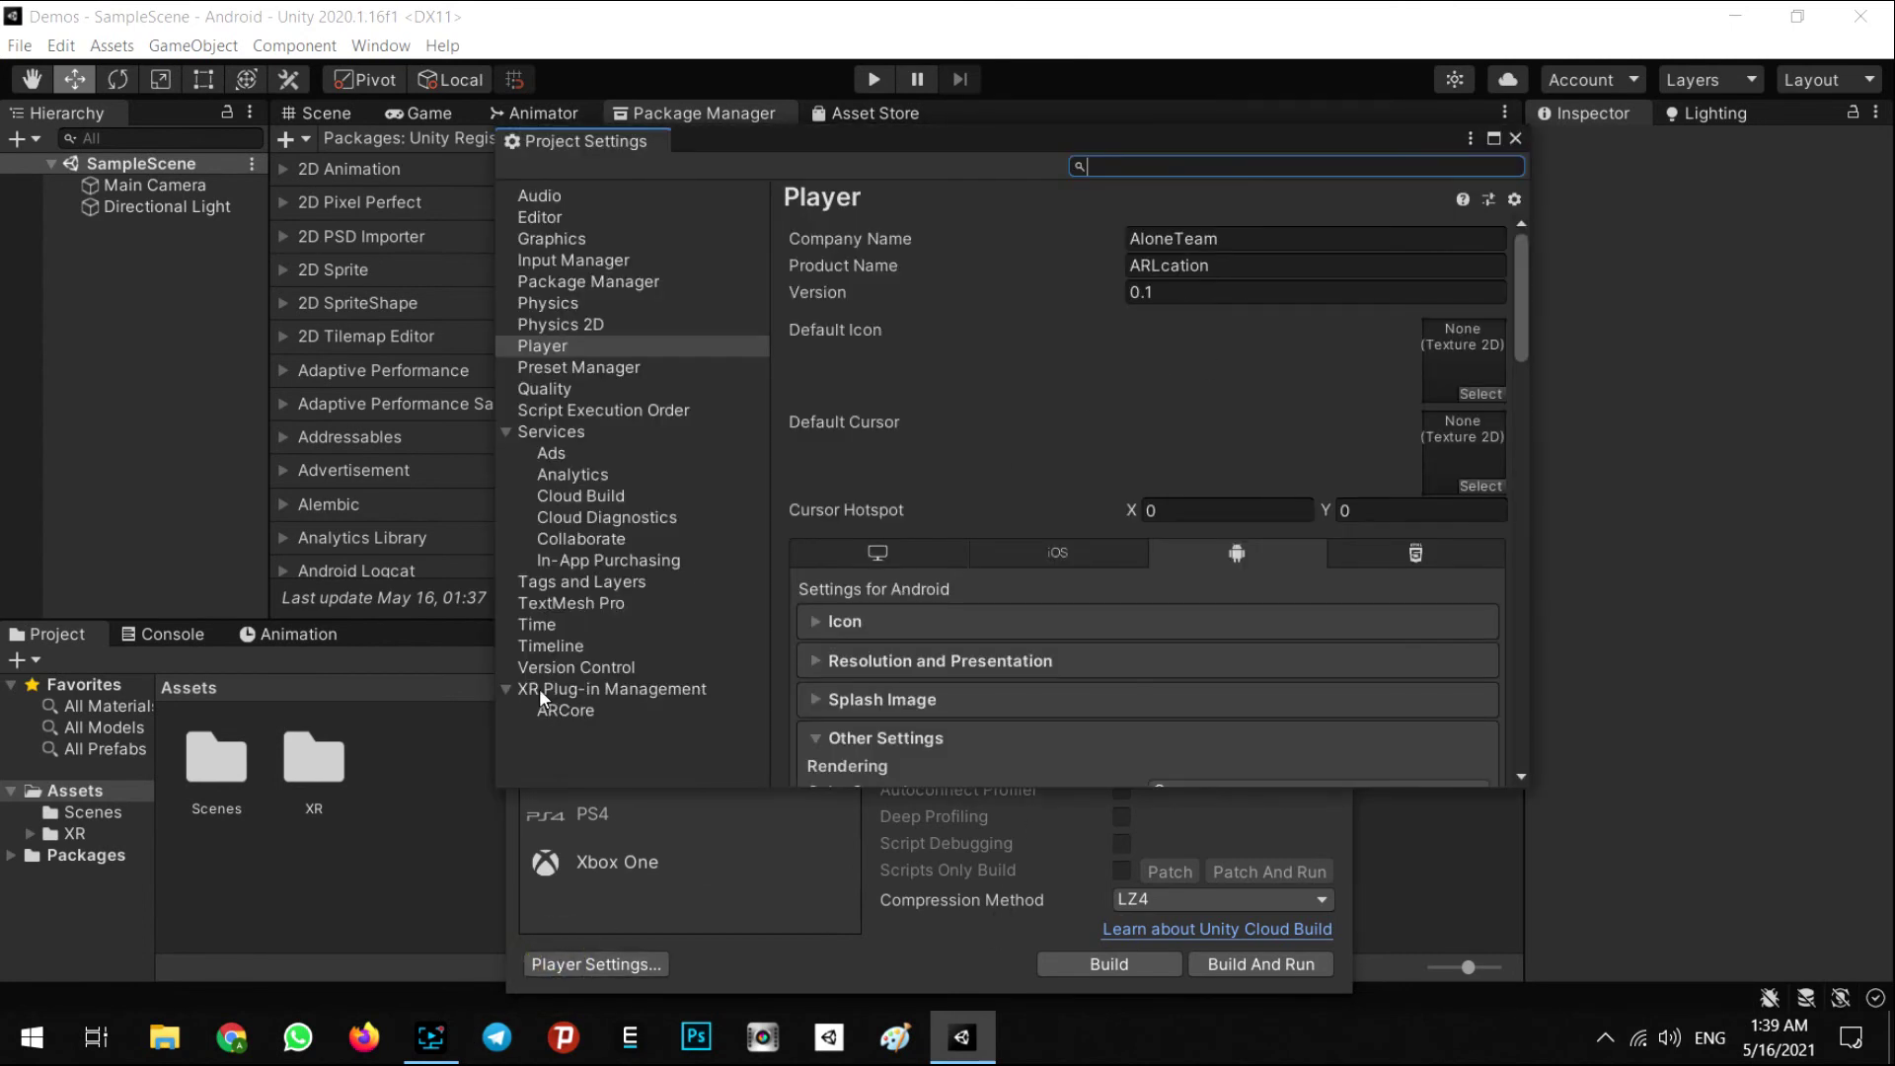
{"action": "left_click", "coordinate": [630, 691]}
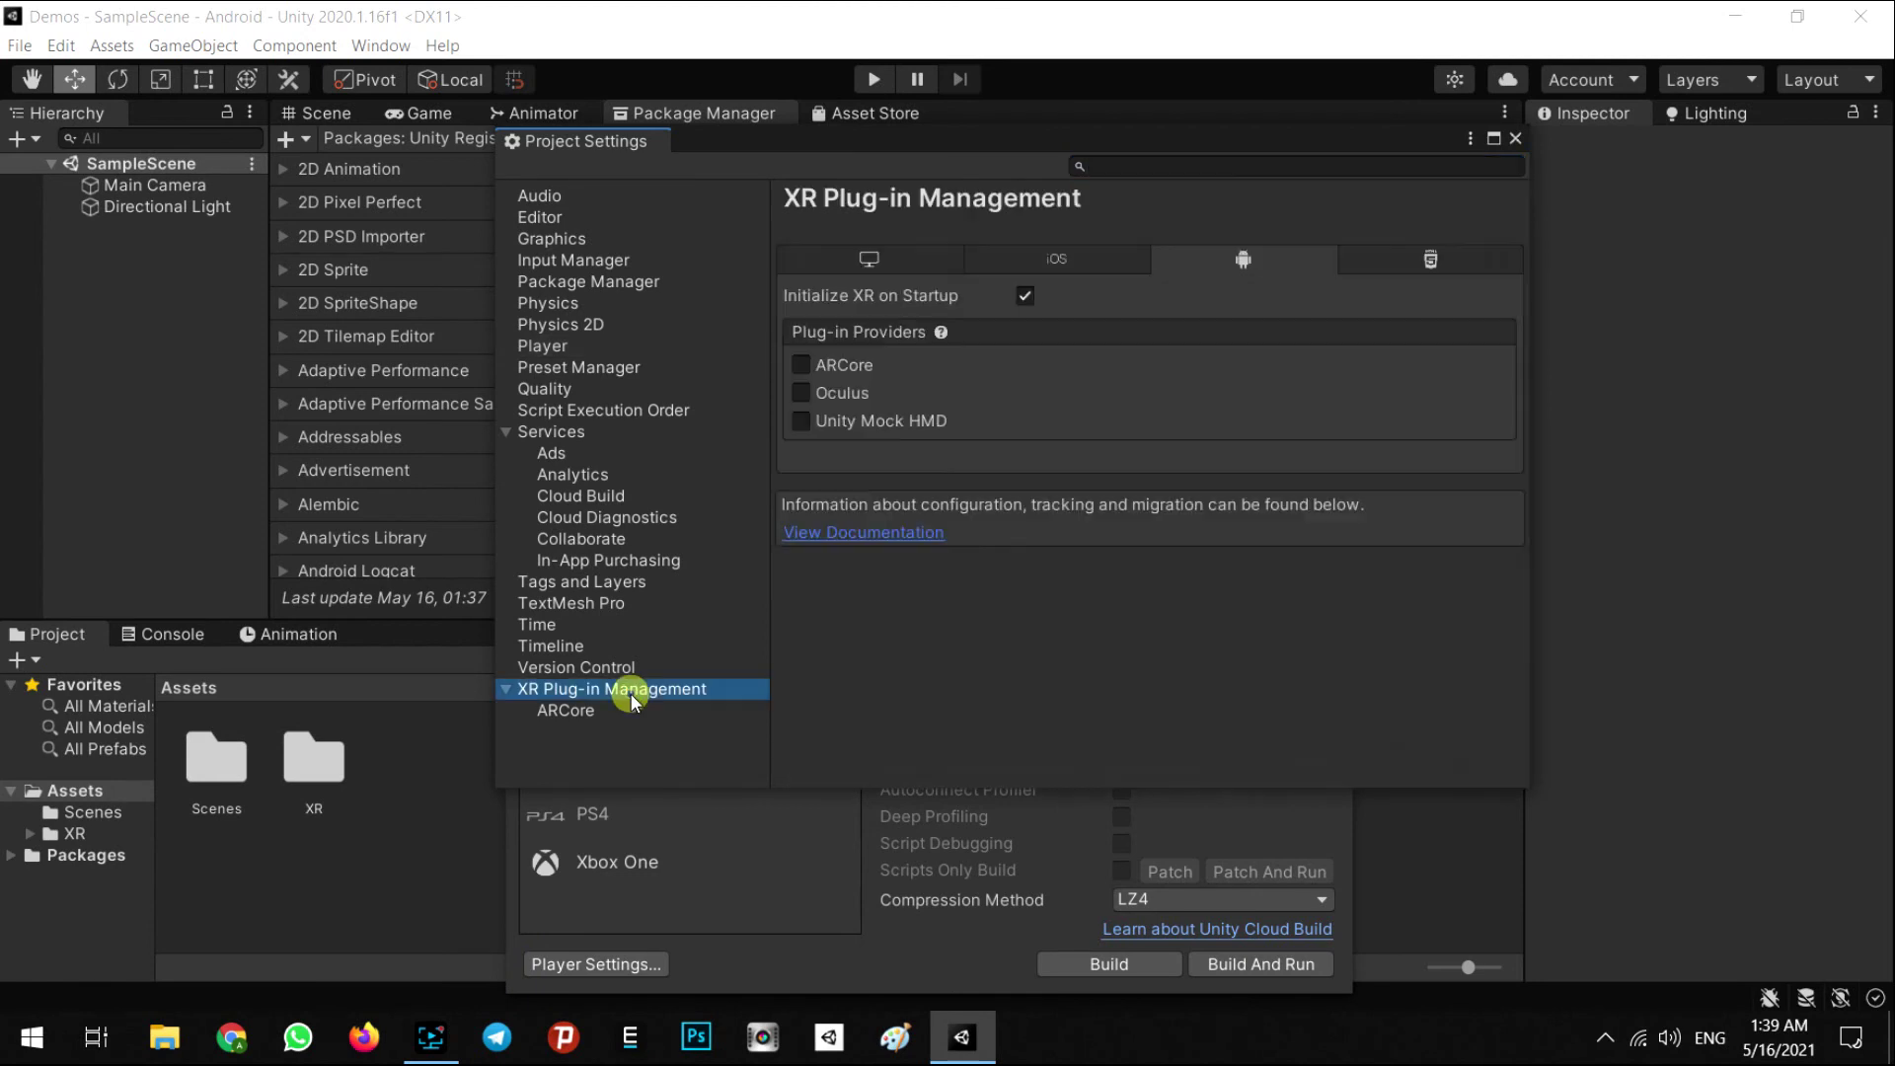
{"action": "left_click", "coordinate": [825, 369]}
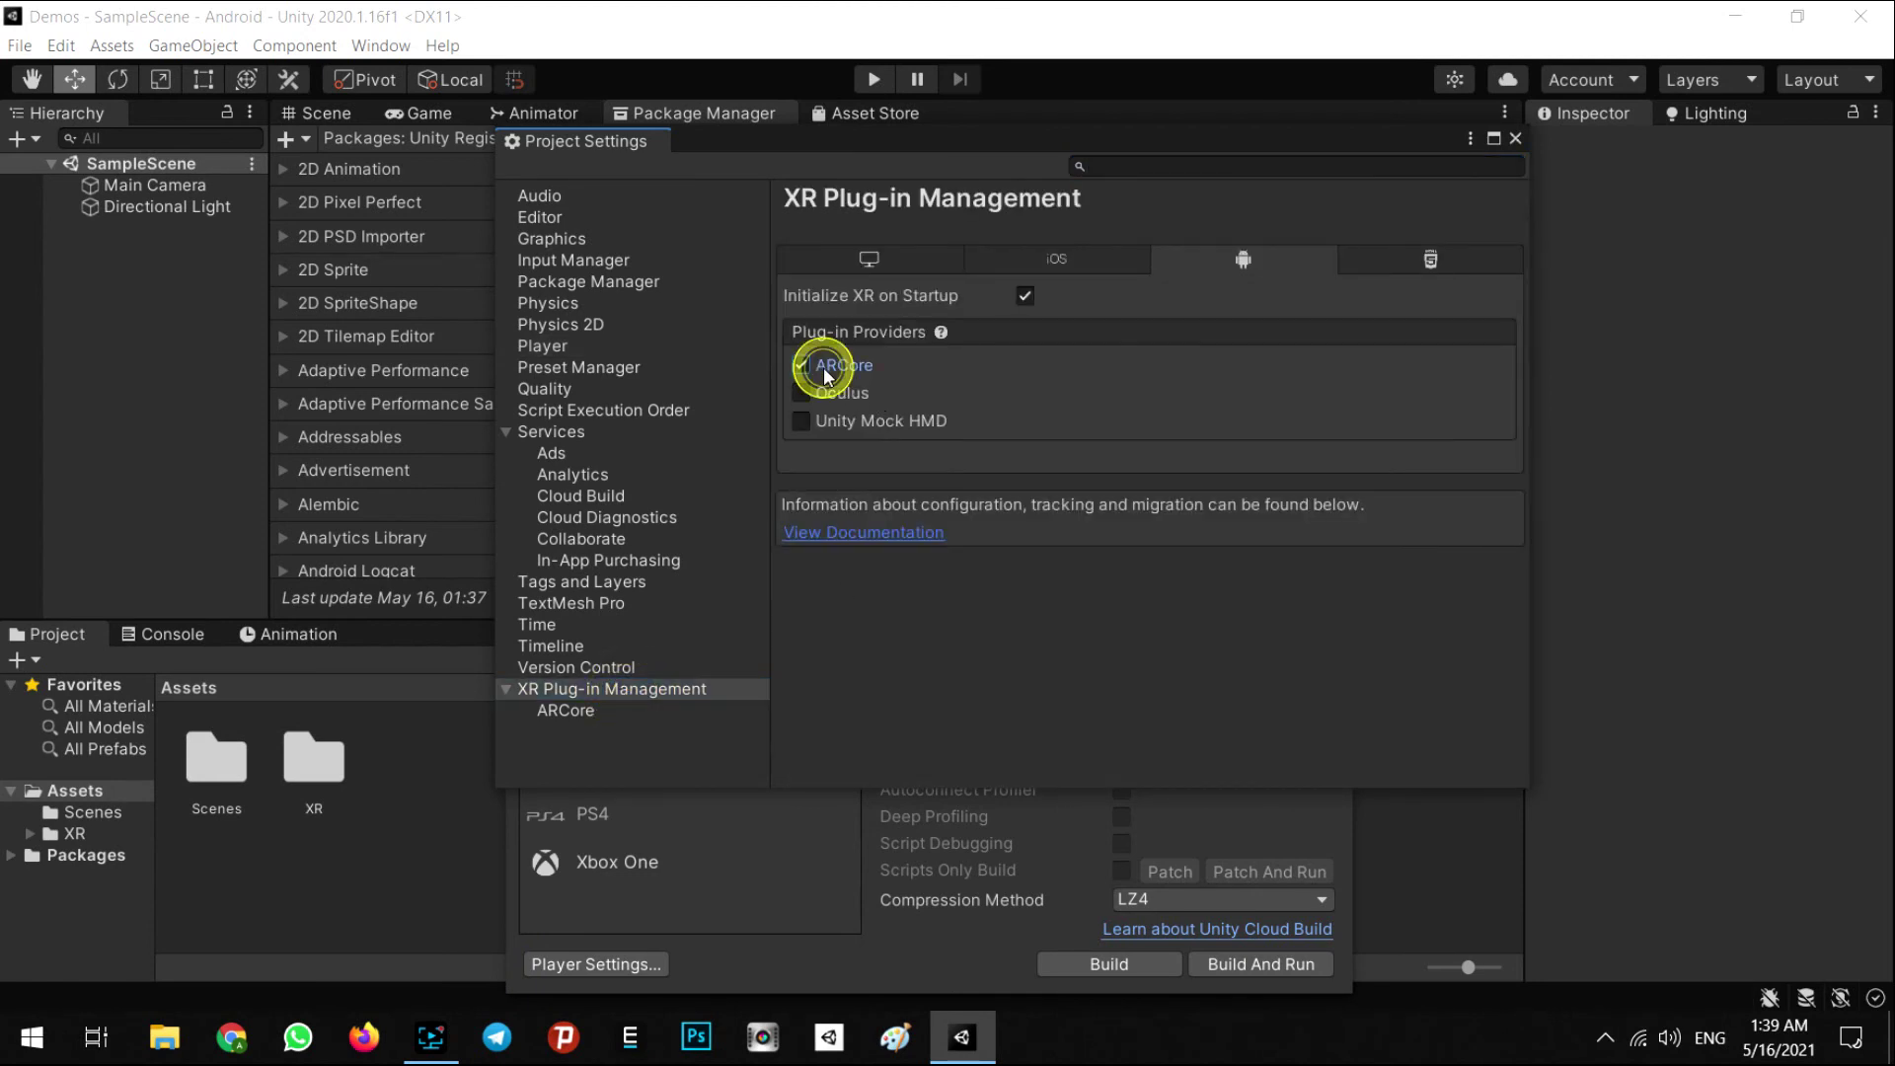
Close Project Settings and Build Settings, returning to the scene view.
{"action": "left_click", "coordinate": [1516, 140]}
{"action": "left_click", "coordinate": [1336, 164]}
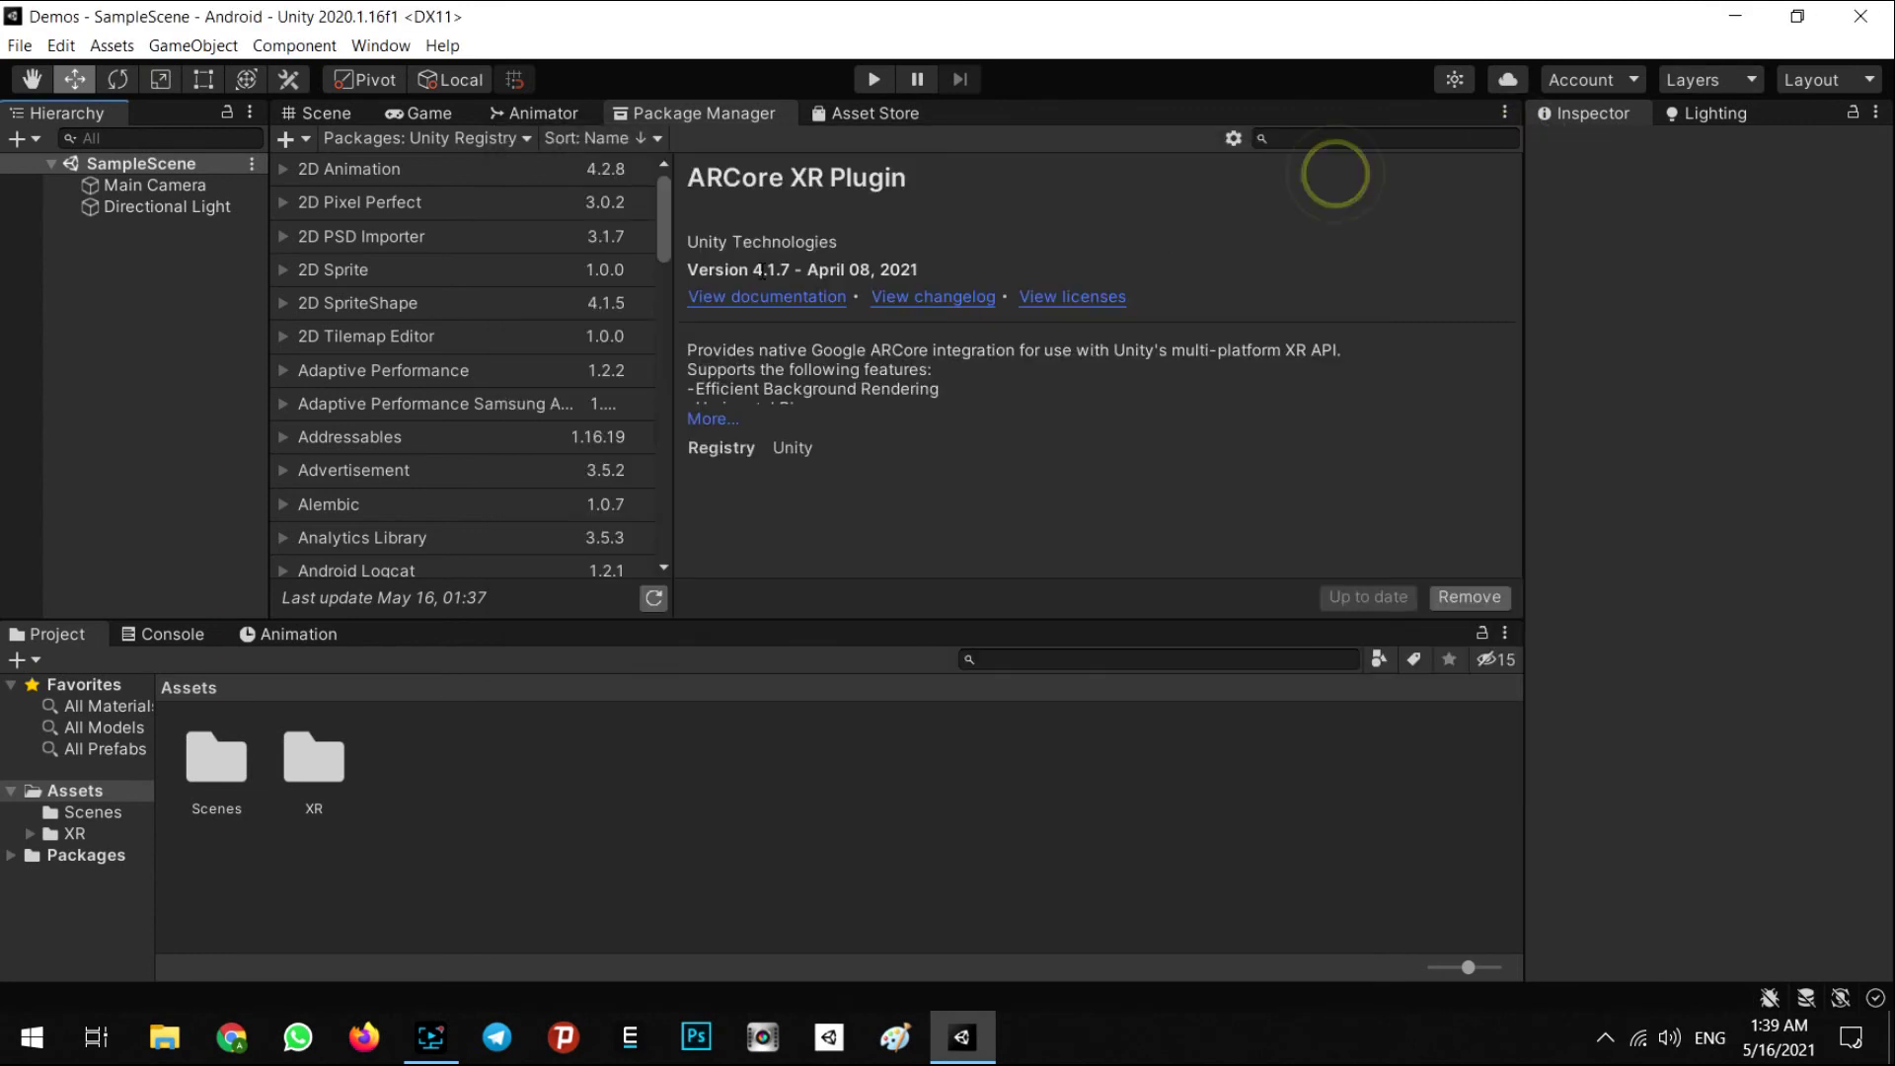
{"action": "left_click", "coordinate": [306, 113]}
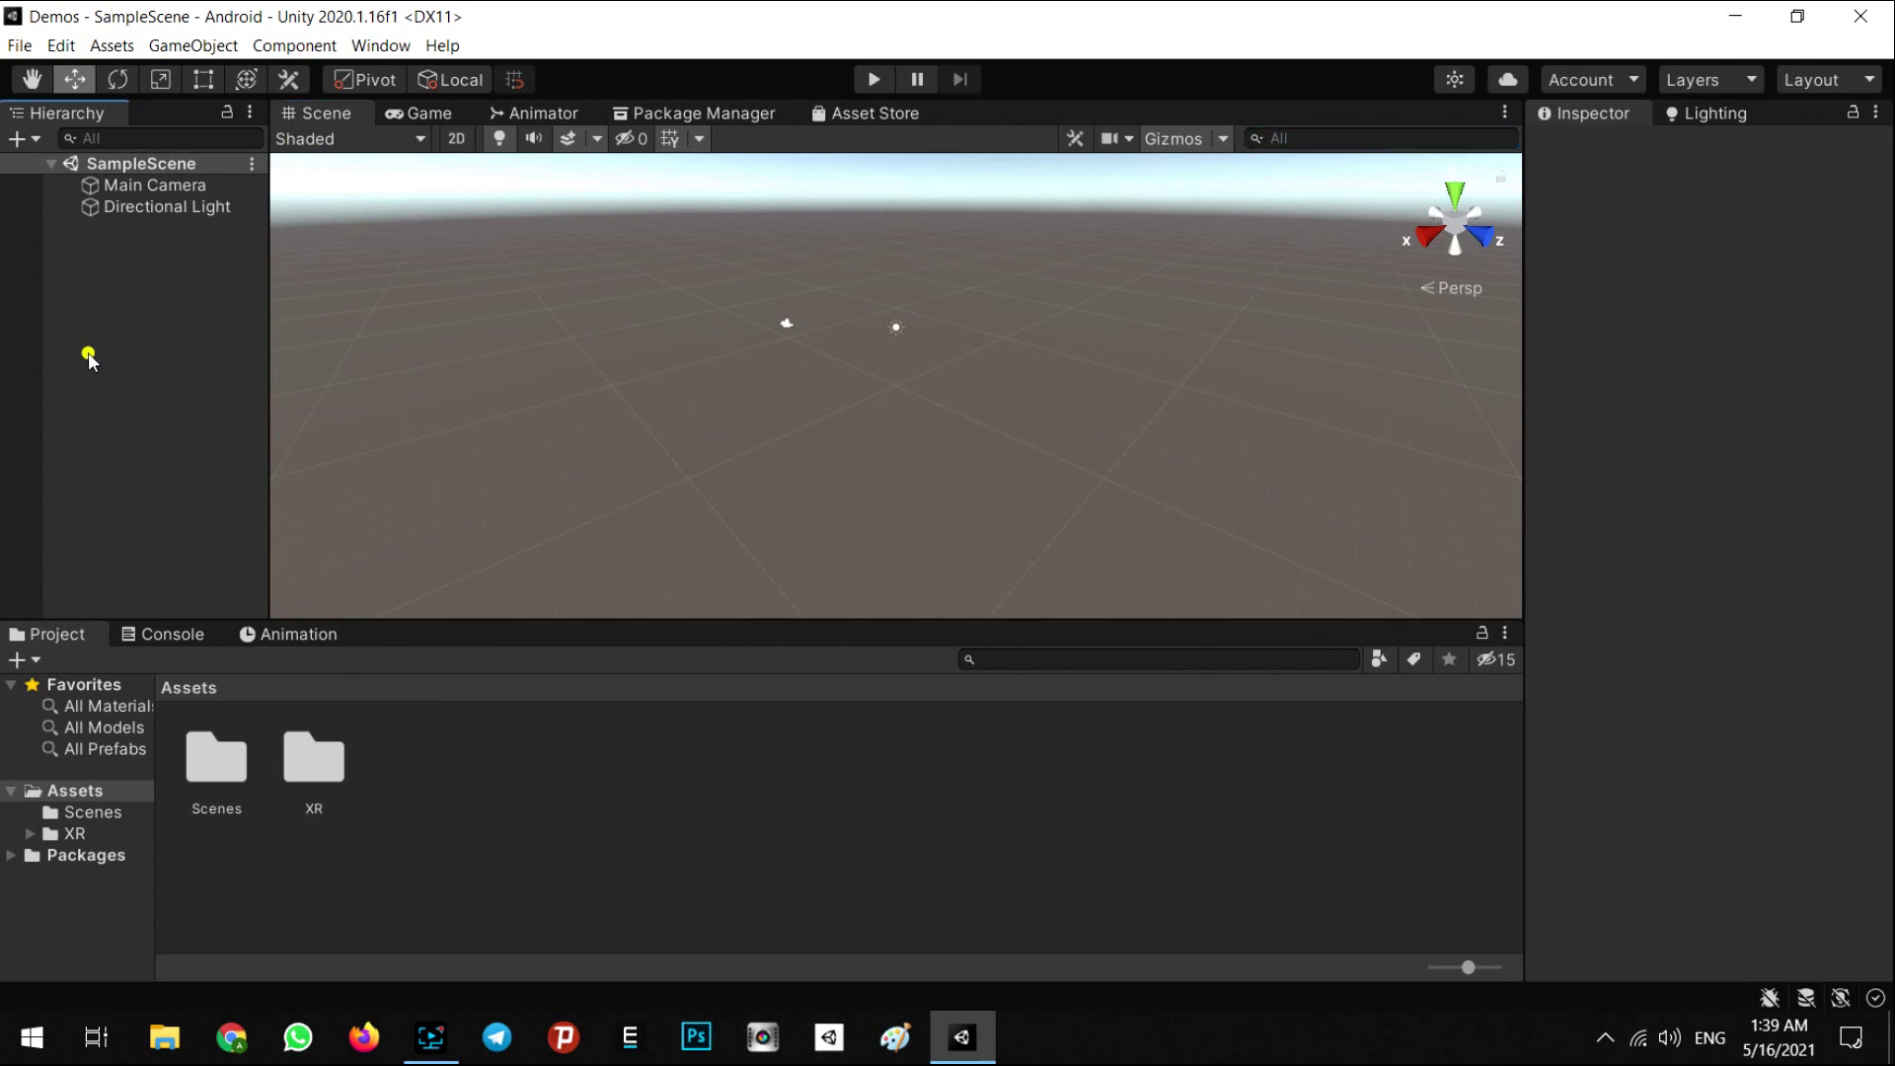
Add an AR Session object to the scene via GameObject > XR > AR Session.
{"action": "left_click", "coordinate": [173, 49]}
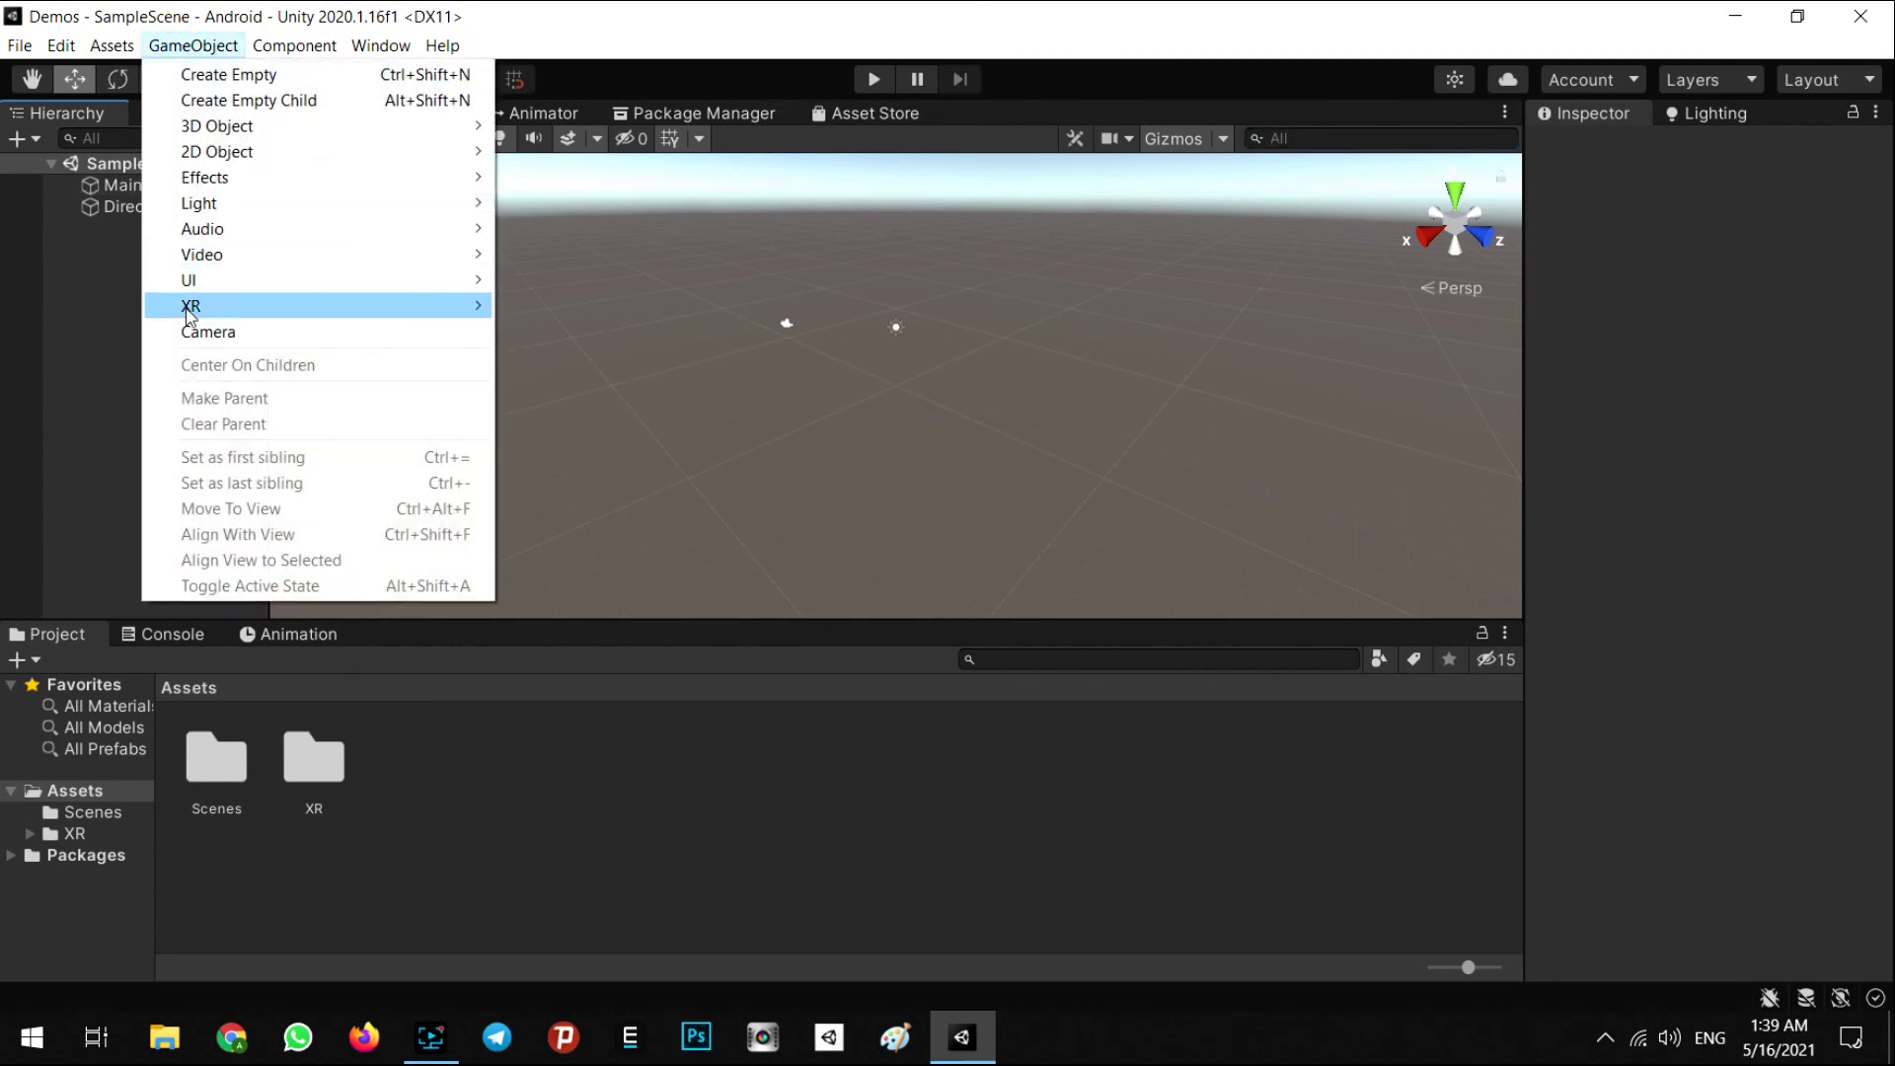
{"action": "mouse_move", "coordinate": [192, 312]}
{"action": "mouse_move", "coordinate": [408, 314]}
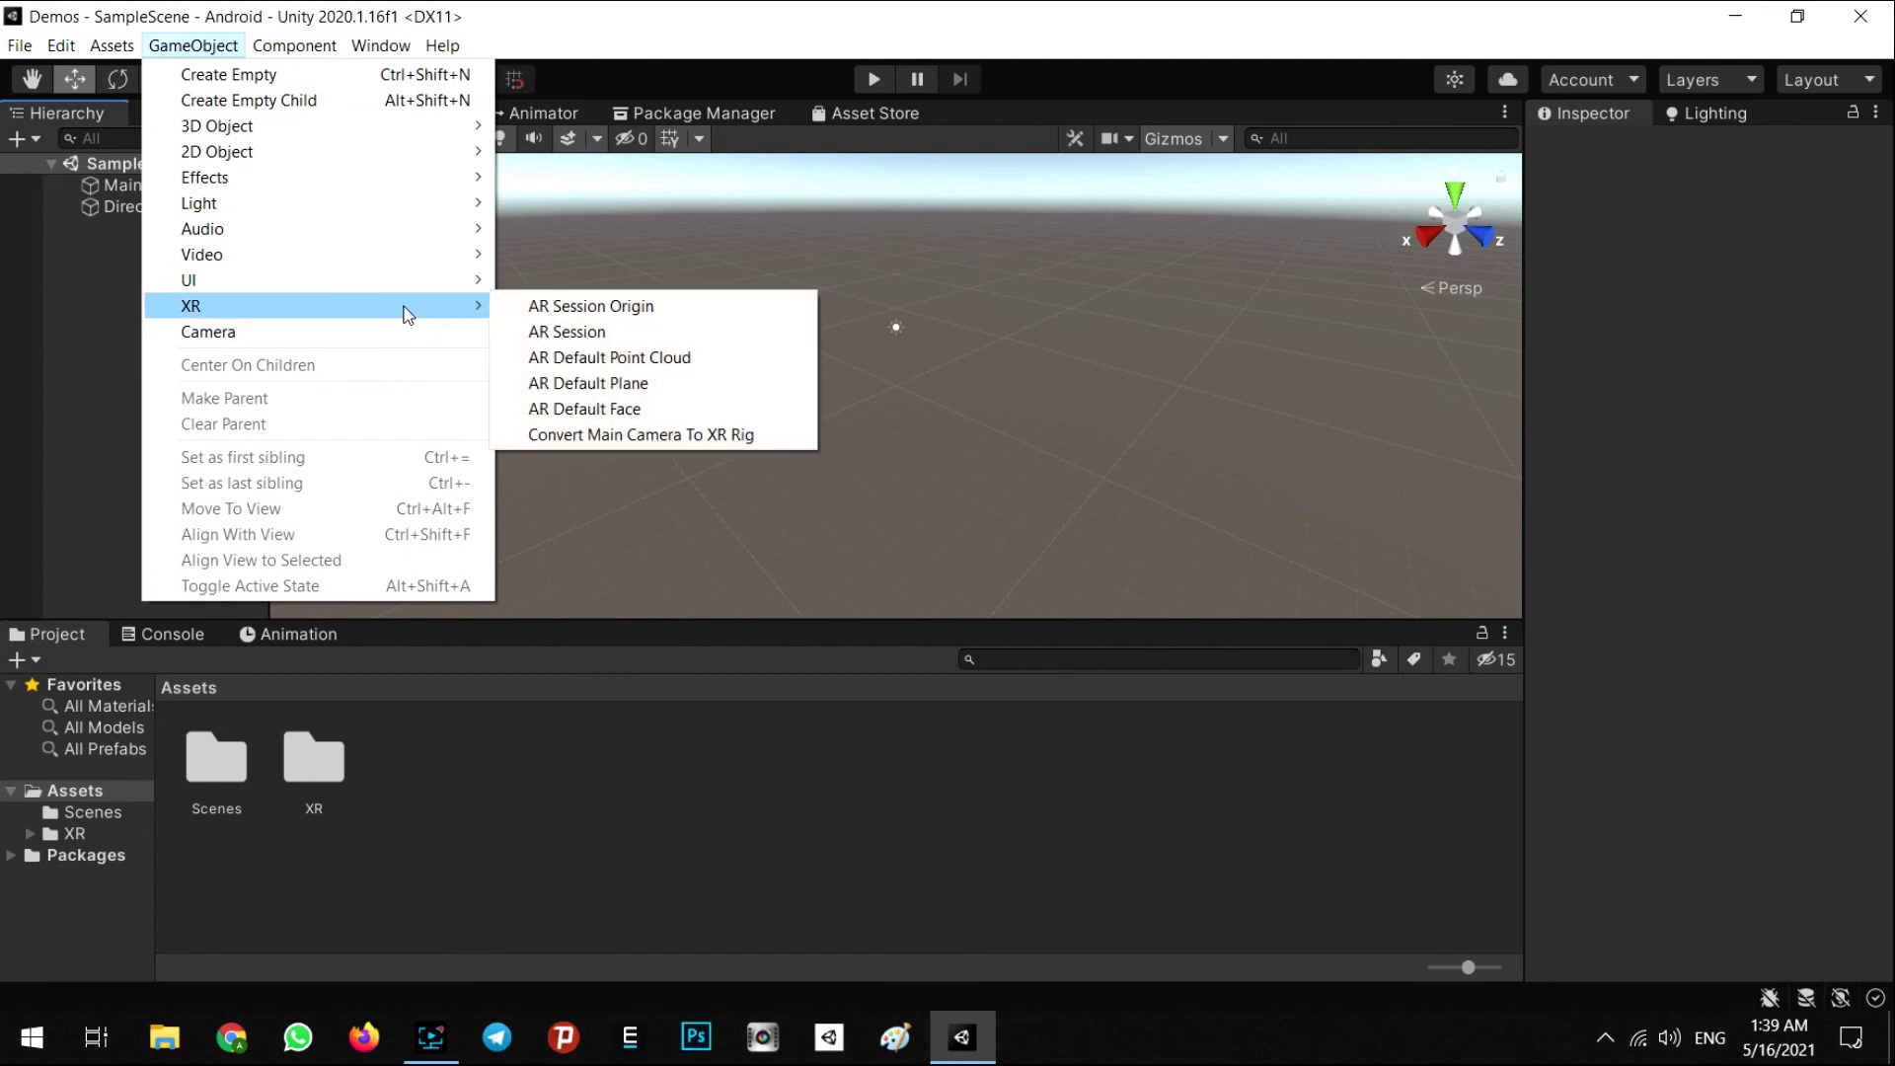
{"action": "left_click", "coordinate": [604, 330]}
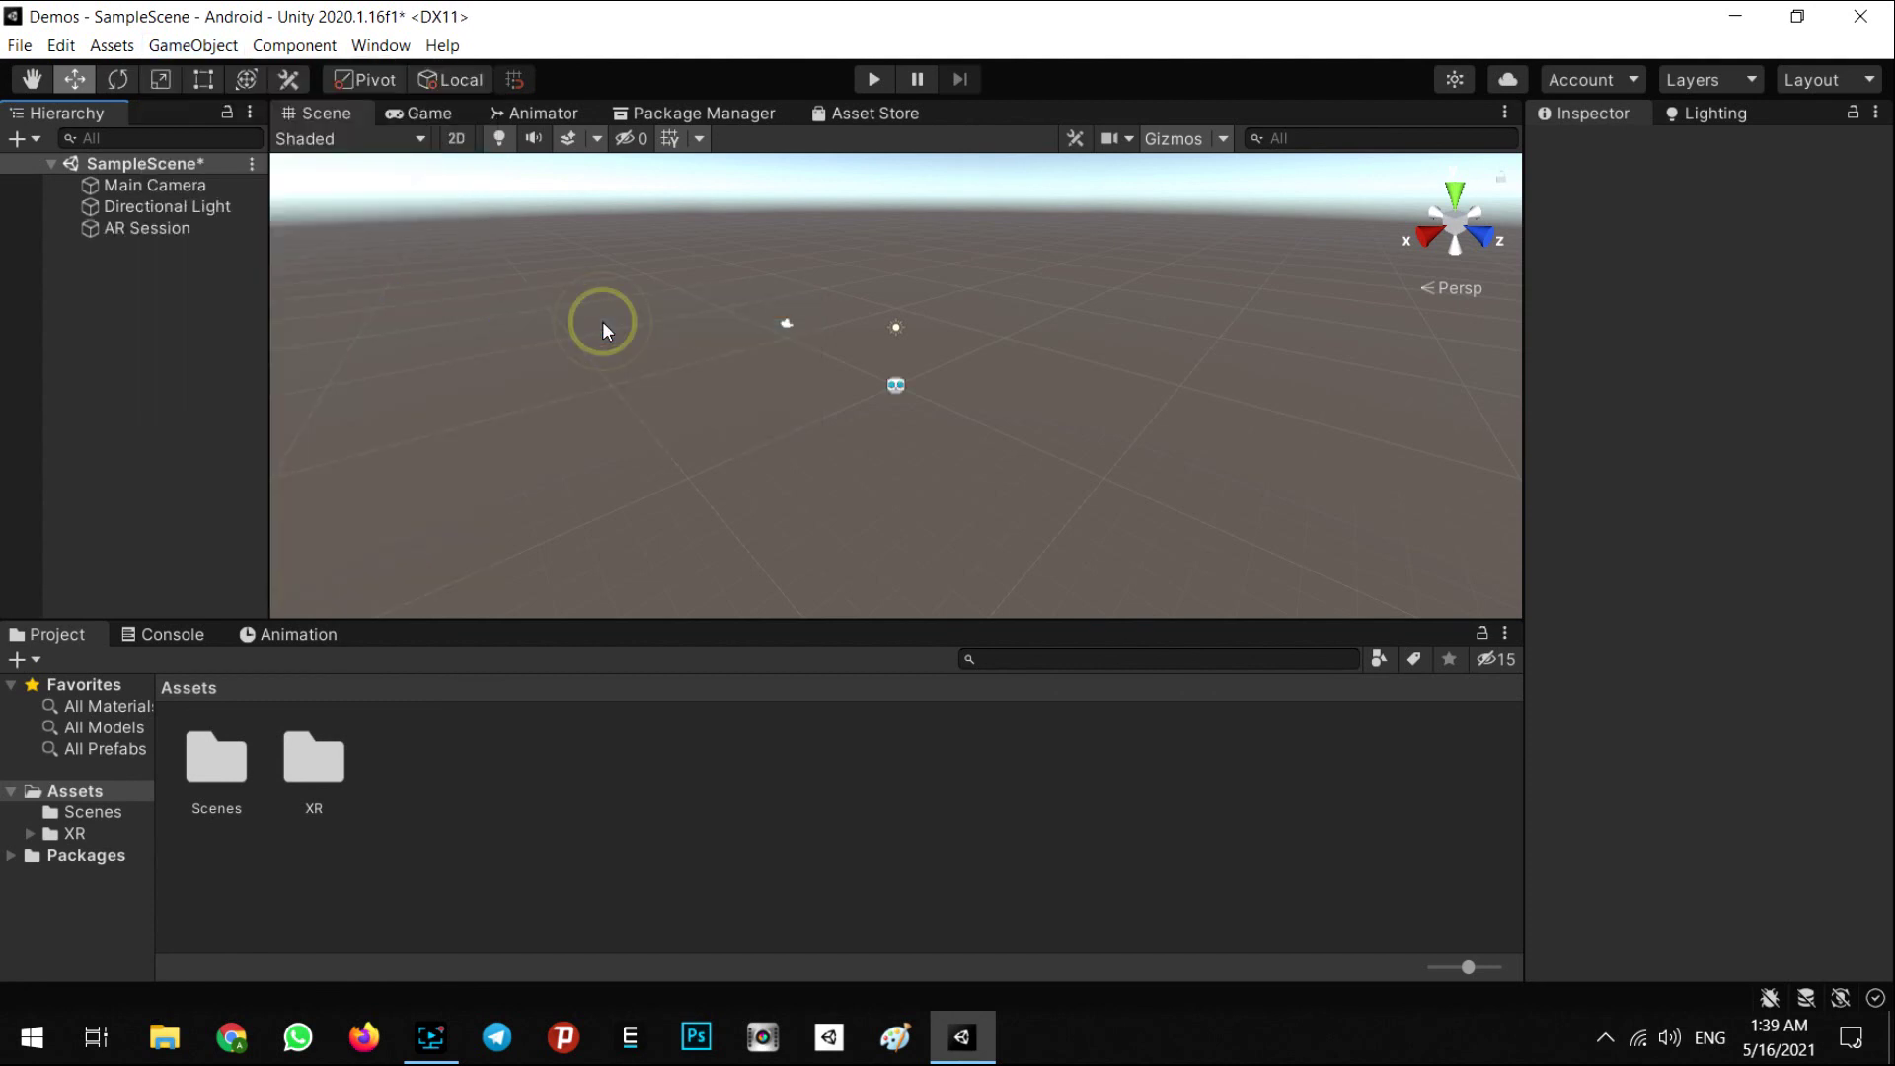
Inspect the AR Session's components, then deselect it and dismiss the GameObject menu.
{"action": "left_click", "coordinate": [169, 228]}
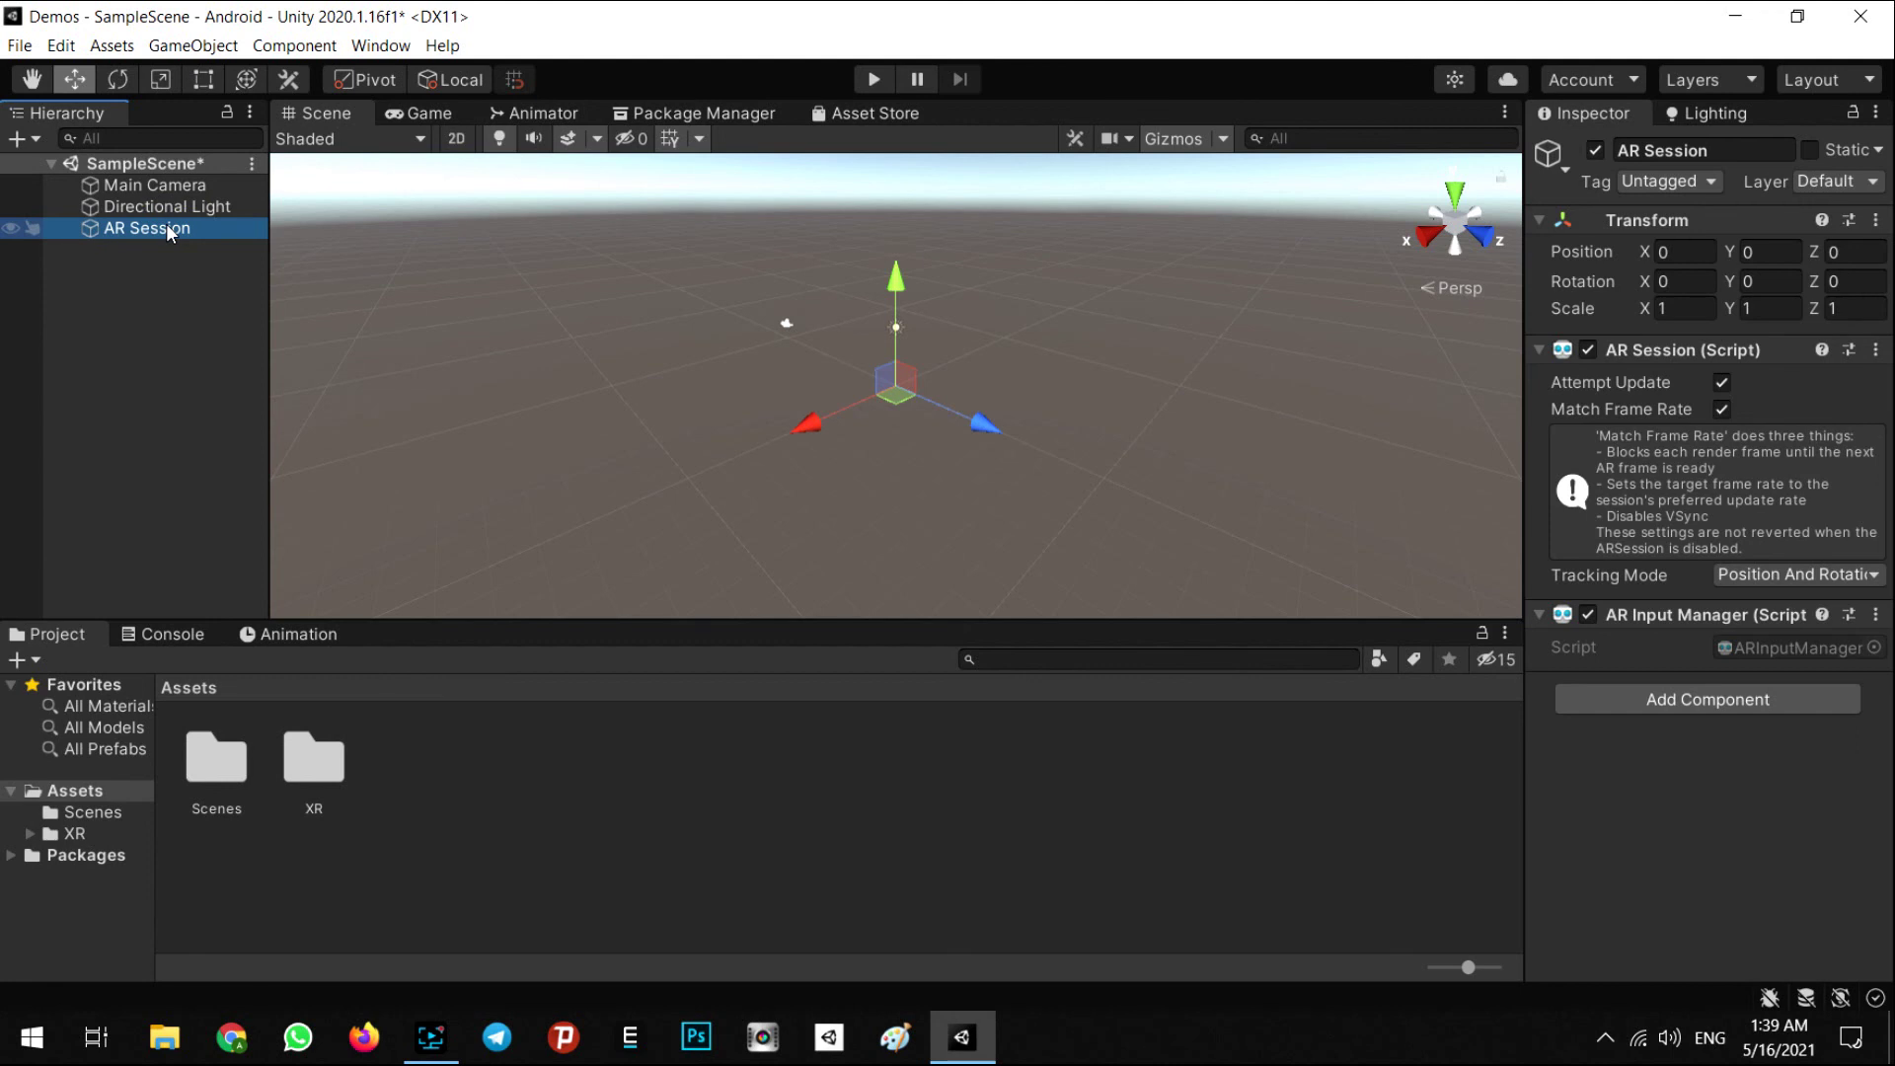
{"action": "left_click", "coordinate": [102, 316]}
{"action": "left_click", "coordinate": [193, 45]}
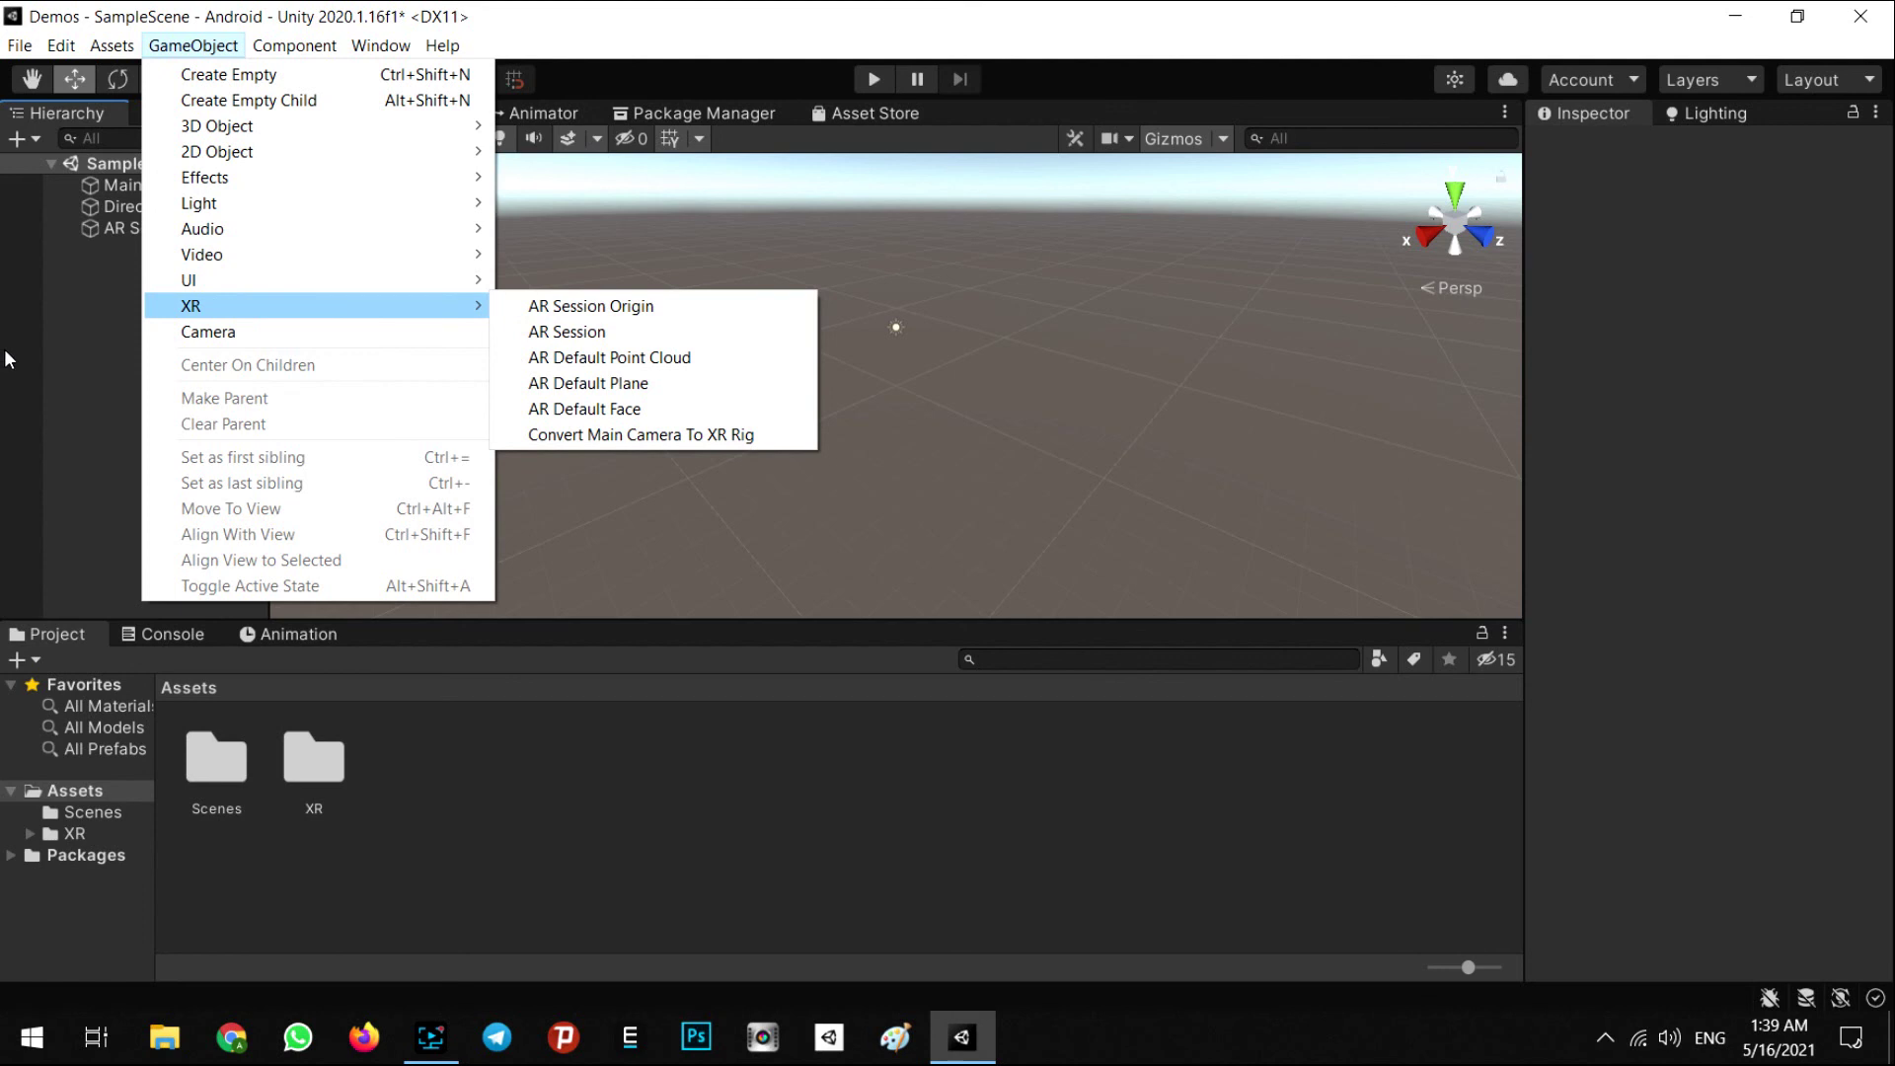
{"action": "left_click", "coordinate": [37, 373]}
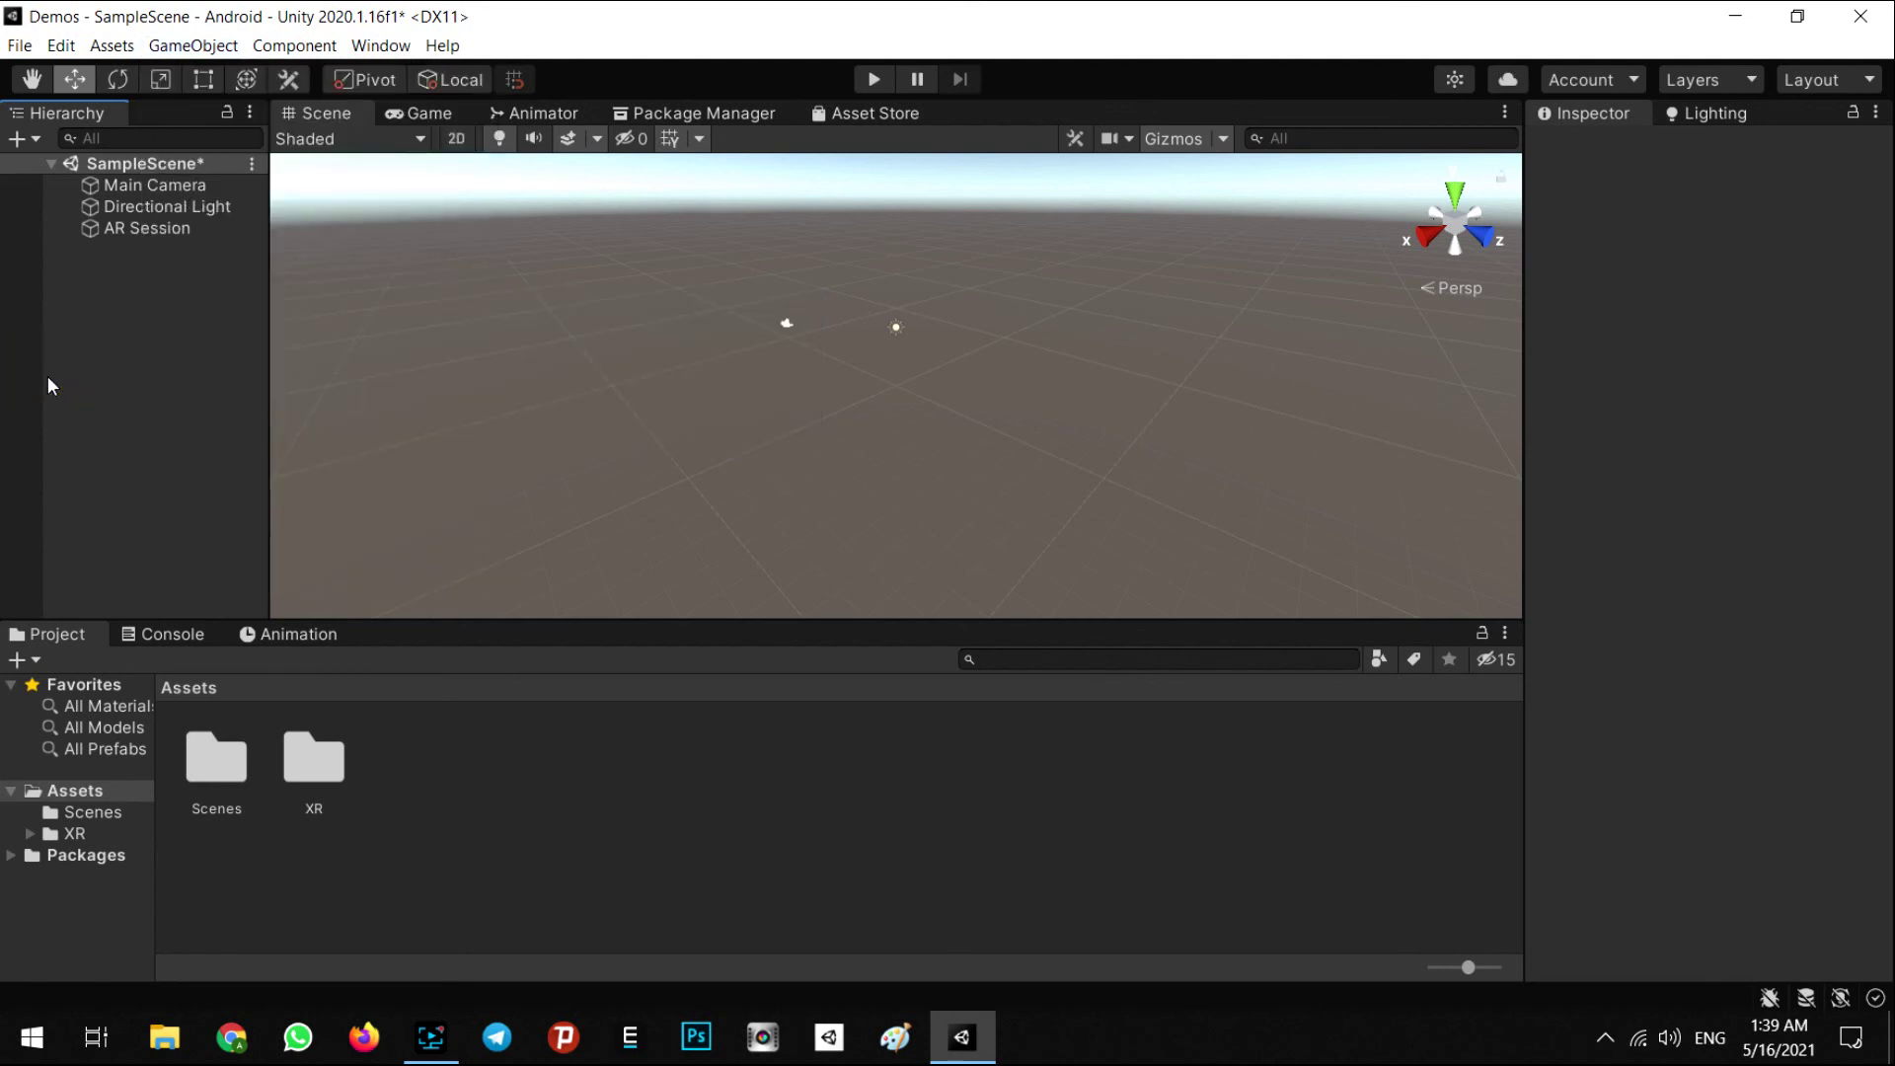